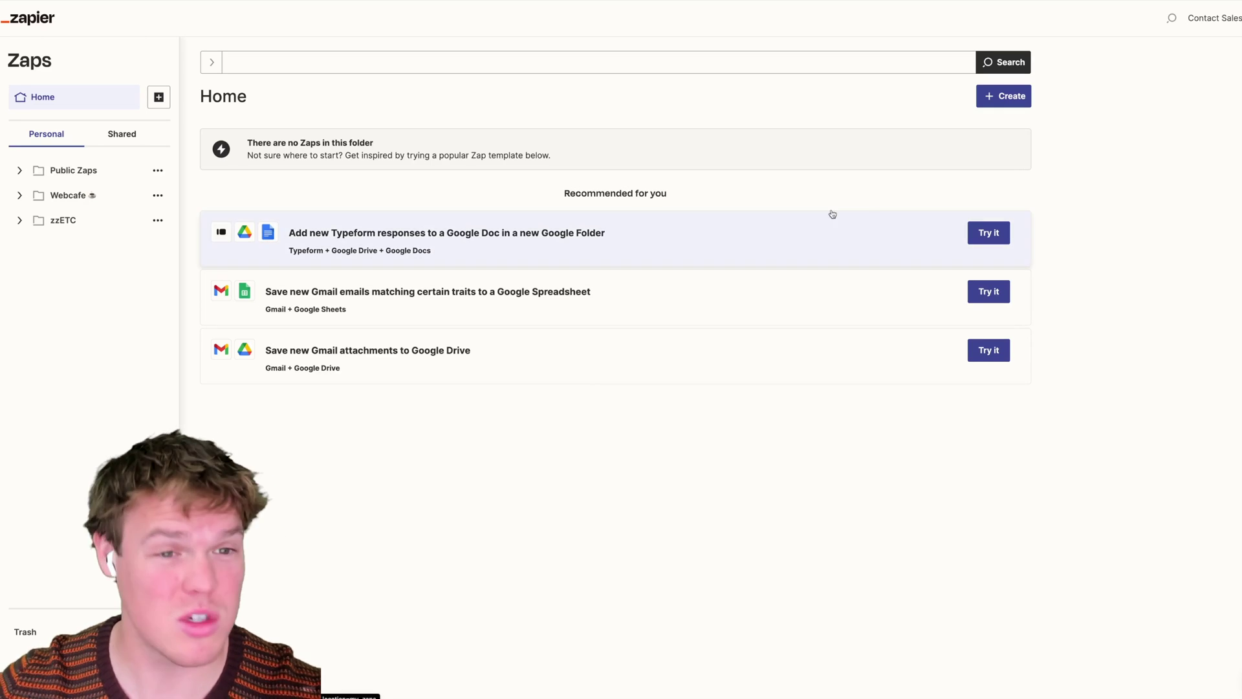
Step: Create a new Zap
{"action": "left_click", "coordinate": [994, 99]}
{"action": "left_click", "coordinate": [973, 131]}
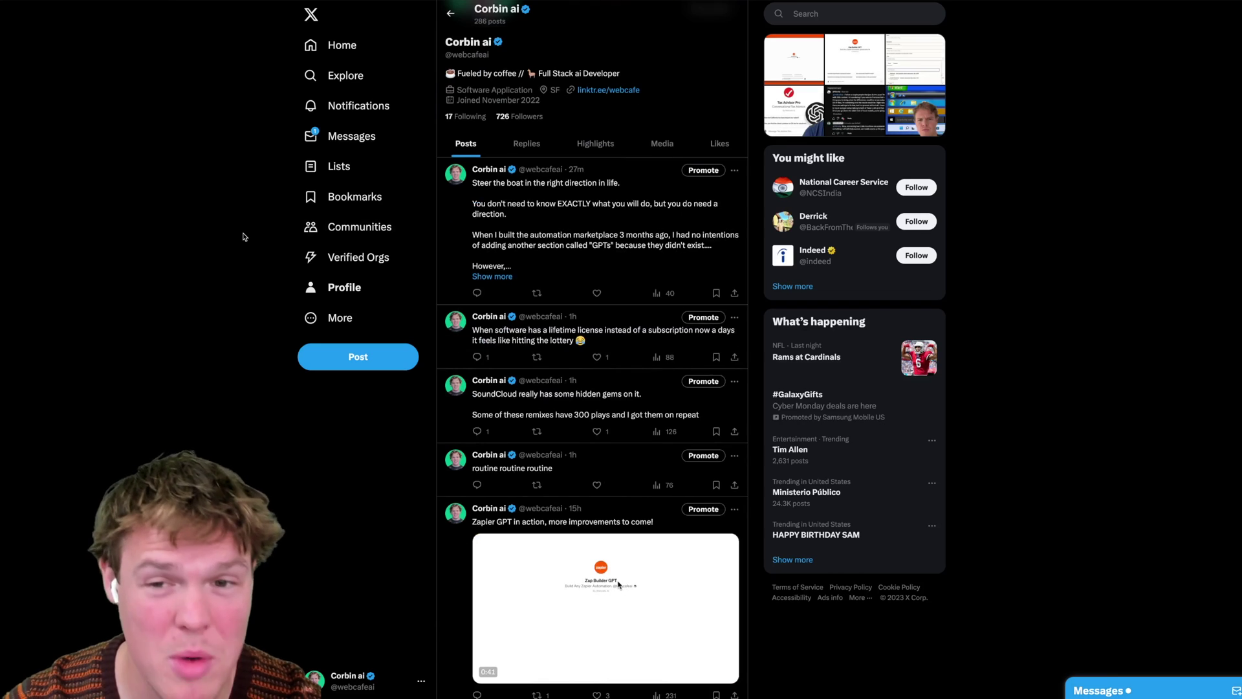
{"action": "scroll", "coordinate": [245, 237], "scroll_direction": "down", "scroll_amount": 2}
{"action": "scroll", "coordinate": [244, 237], "scroll_direction": "down", "scroll_amount": 15}
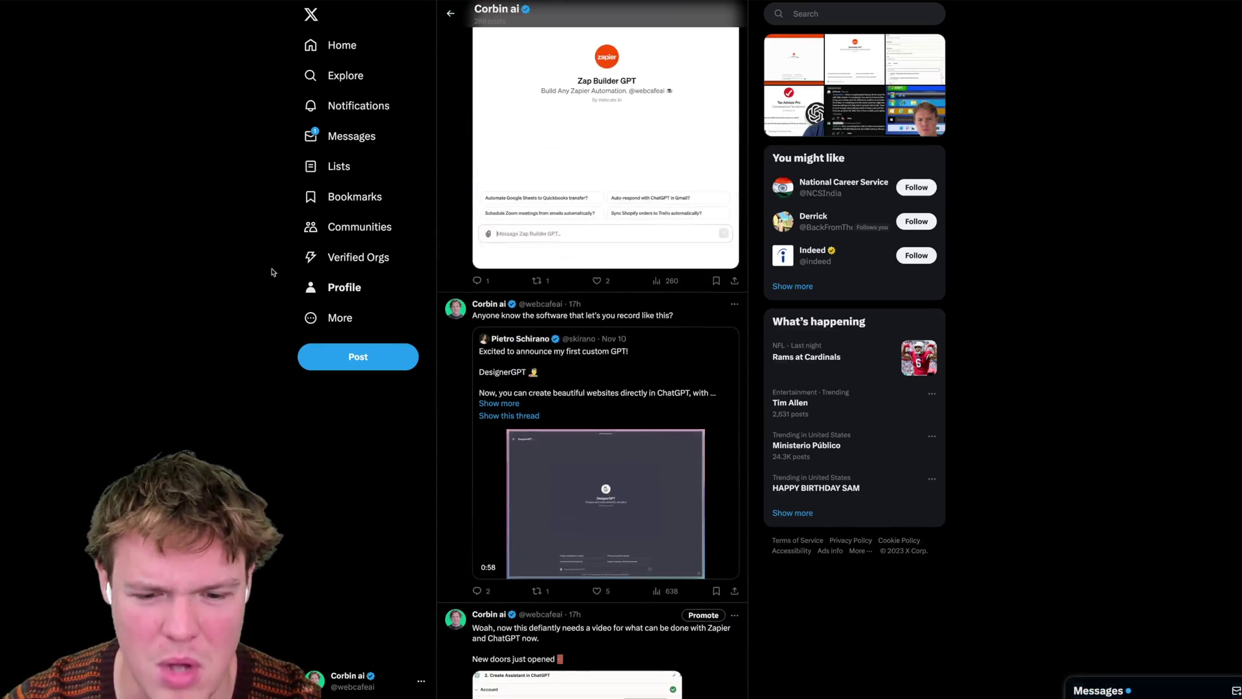
{"action": "scroll", "coordinate": [272, 272], "scroll_direction": "down", "scroll_amount": 8}
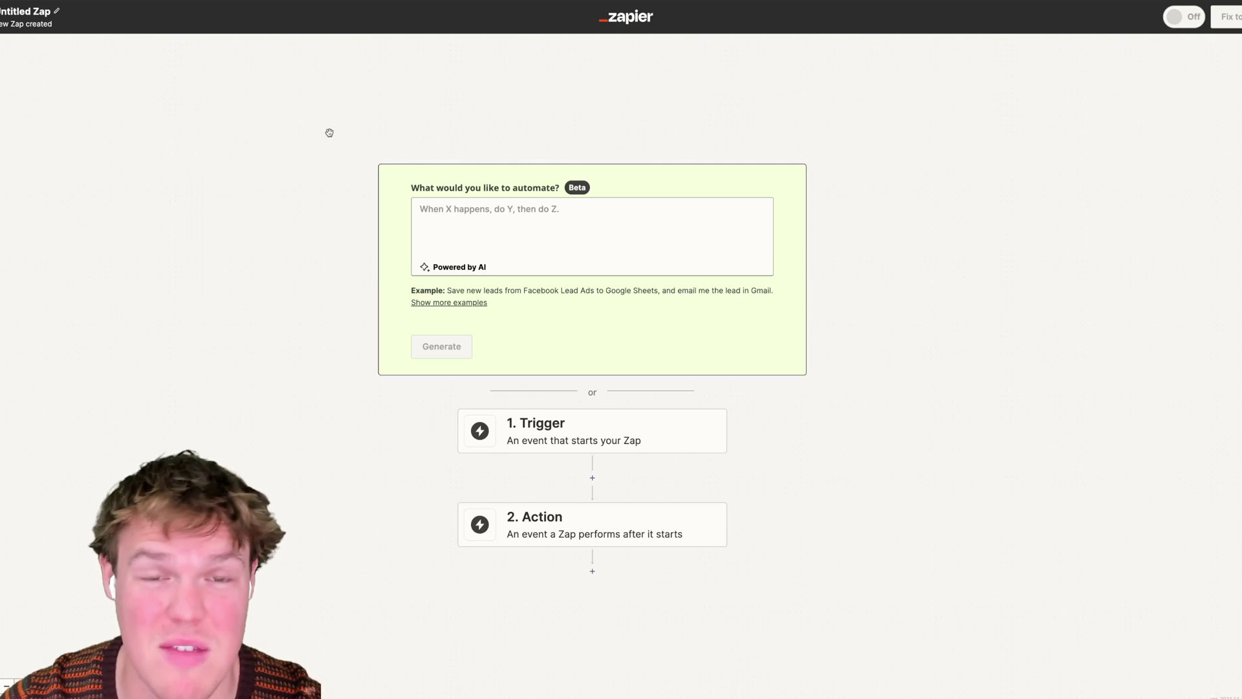
Step: Set the Zap's trigger to Google Drive with the New File in Folder event and proceed to the account settings
{"action": "scroll", "coordinate": [322, 189], "scroll_direction": "down", "scroll_amount": 2}
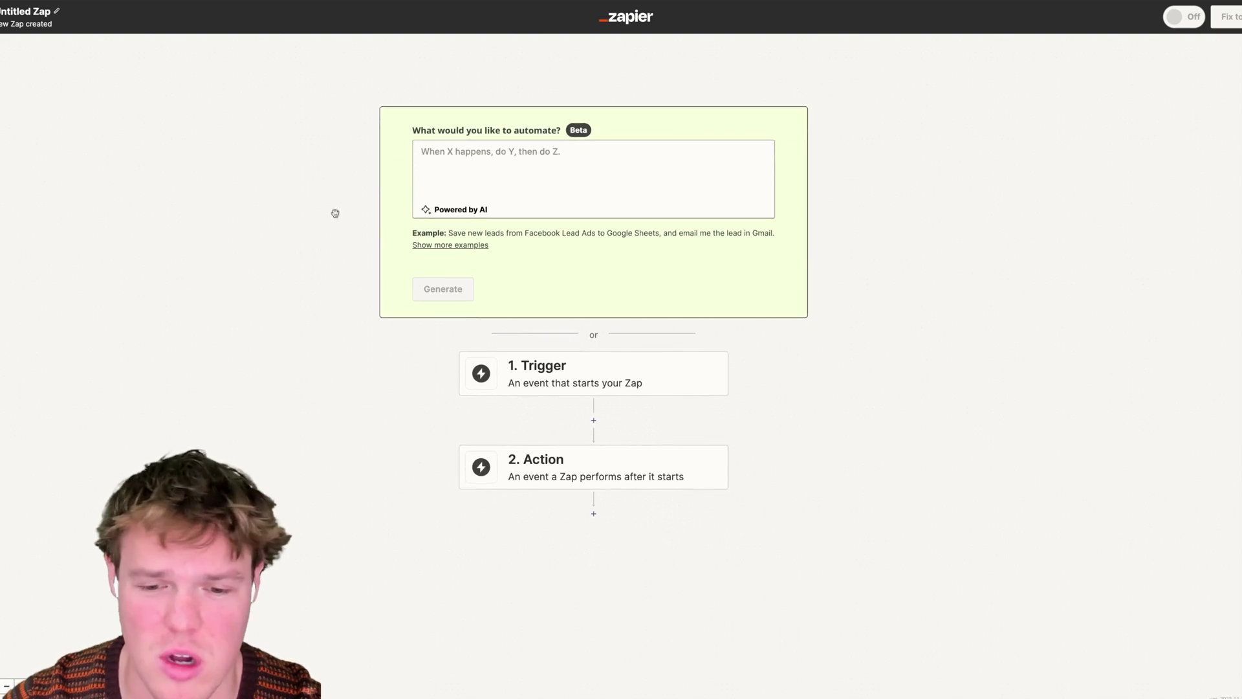
{"action": "left_click", "coordinate": [550, 368]}
{"action": "type", "text": "google"}
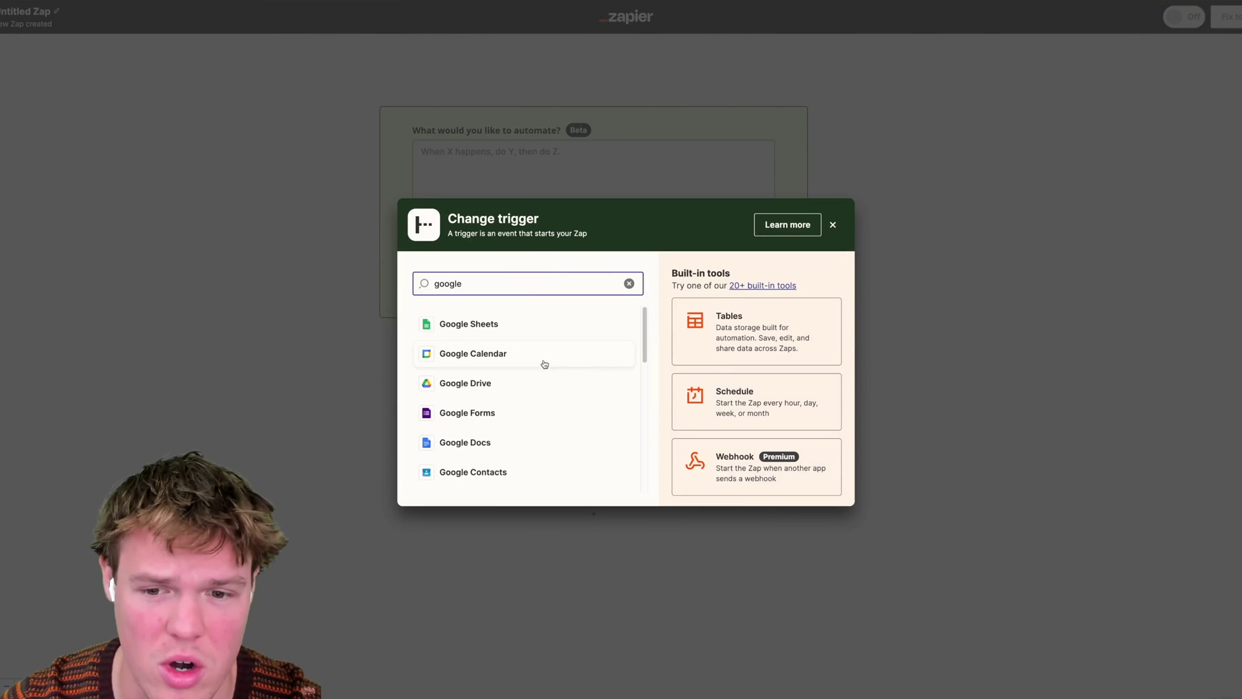
{"action": "left_click", "coordinate": [472, 383]}
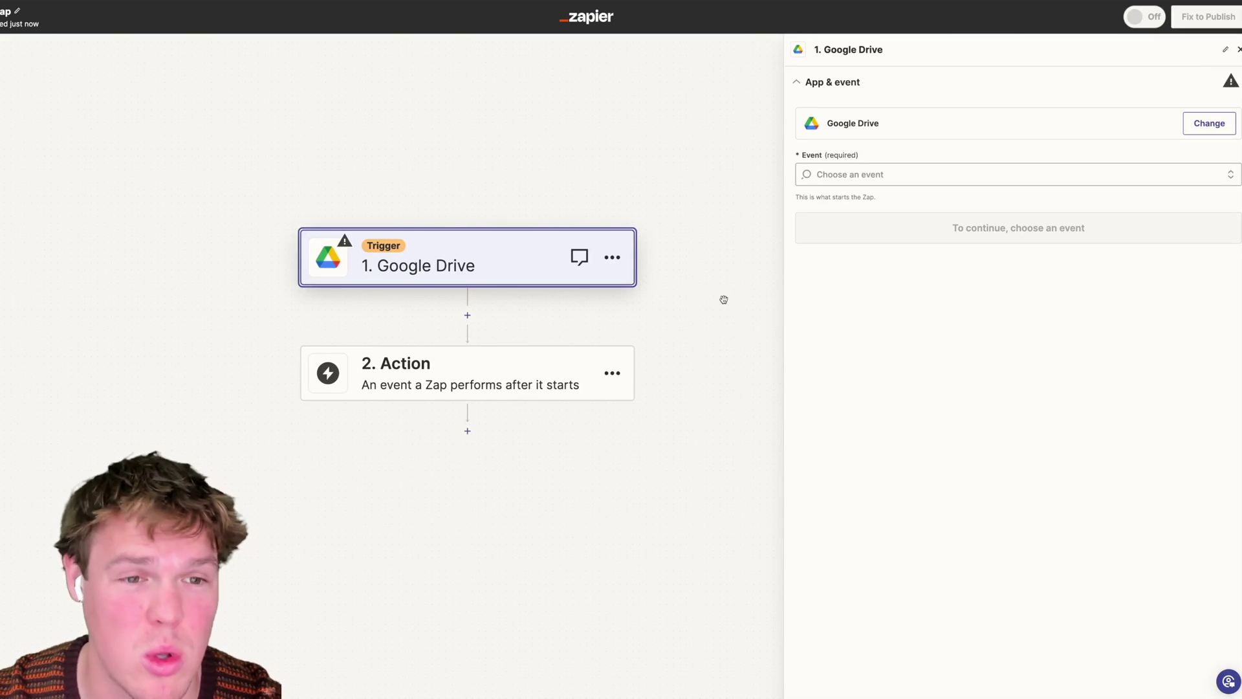
{"action": "left_click", "coordinate": [904, 180]}
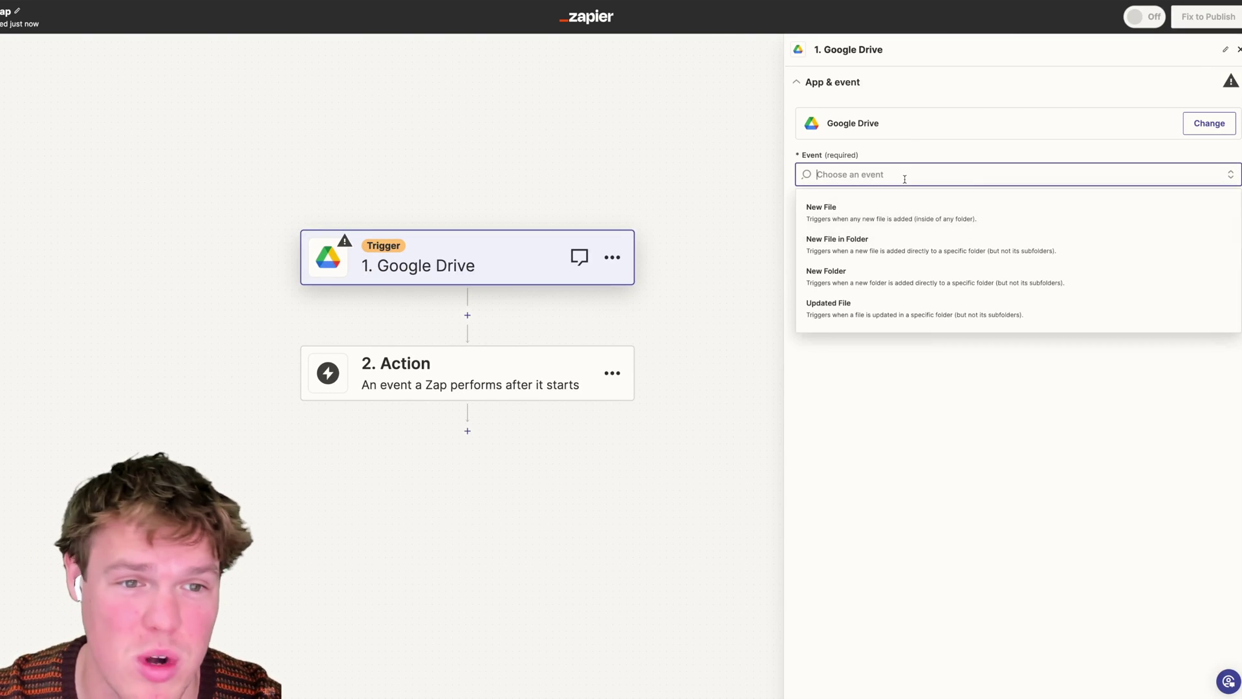
{"action": "left_click", "coordinate": [871, 252]}
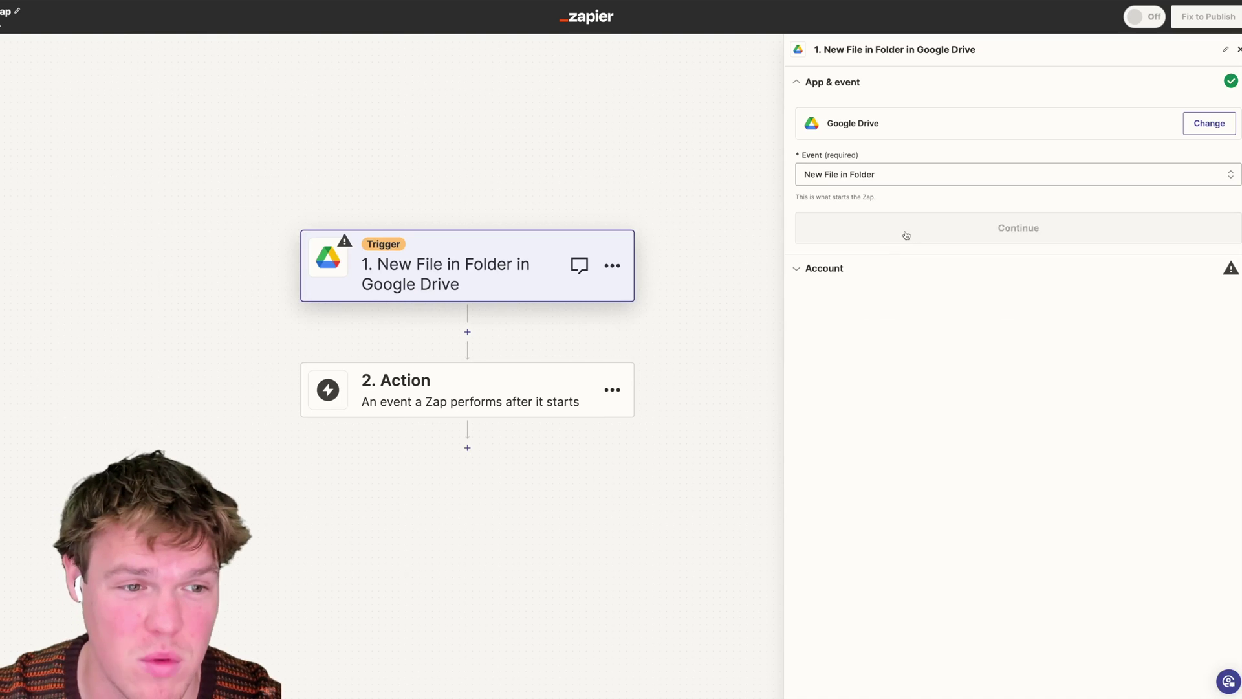
{"action": "left_click", "coordinate": [926, 236]}
Step: Select the first connected Google Drive account for the trigger and proceed to its settings
{"action": "left_click", "coordinate": [1199, 151]}
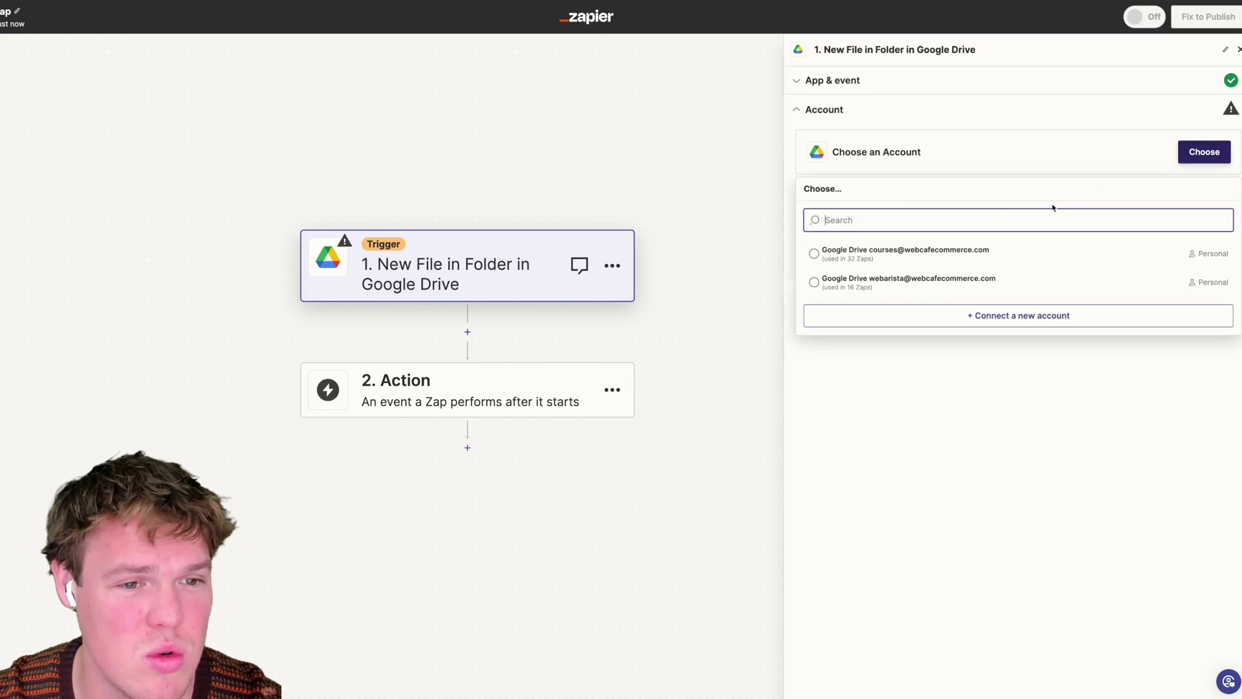
{"action": "left_click", "coordinate": [950, 250]}
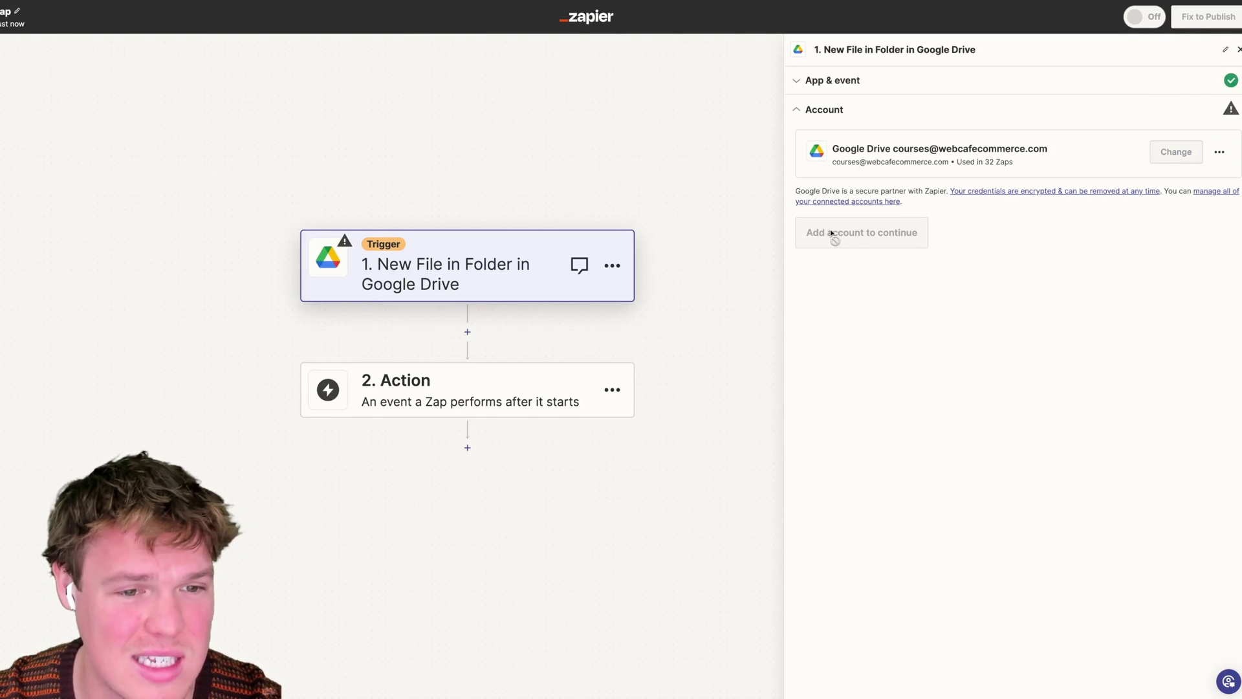
{"action": "left_click", "coordinate": [831, 233]}
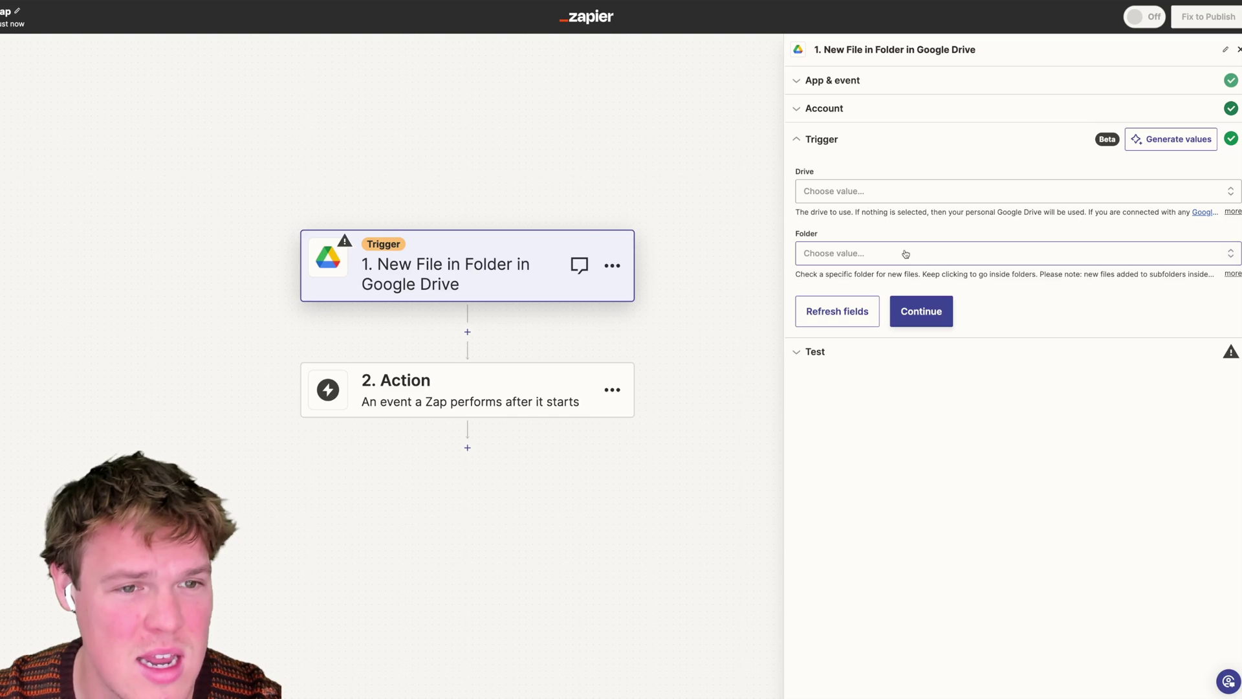
Step: Set the trigger's folder to New Feature inside Youtube Zaps and proceed to the trigger test
{"action": "left_click", "coordinate": [863, 253]}
{"action": "scroll", "coordinate": [935, 428], "scroll_direction": "down", "scroll_amount": 2}
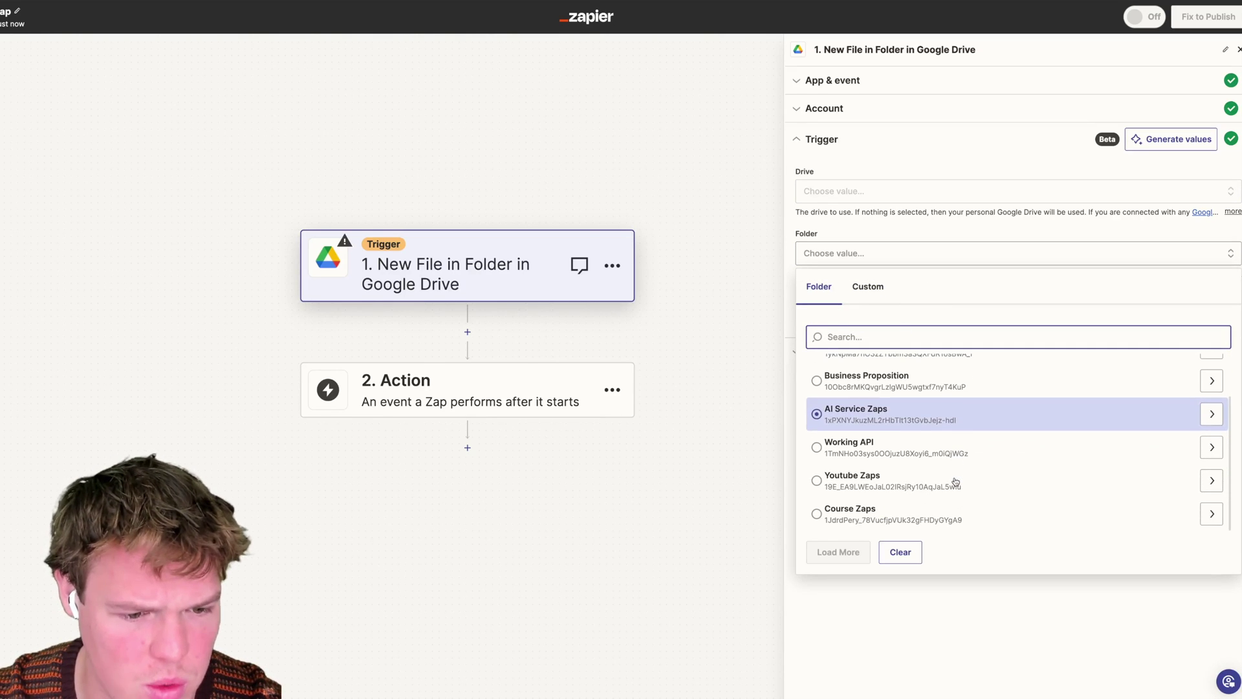
{"action": "left_click", "coordinate": [1212, 480]}
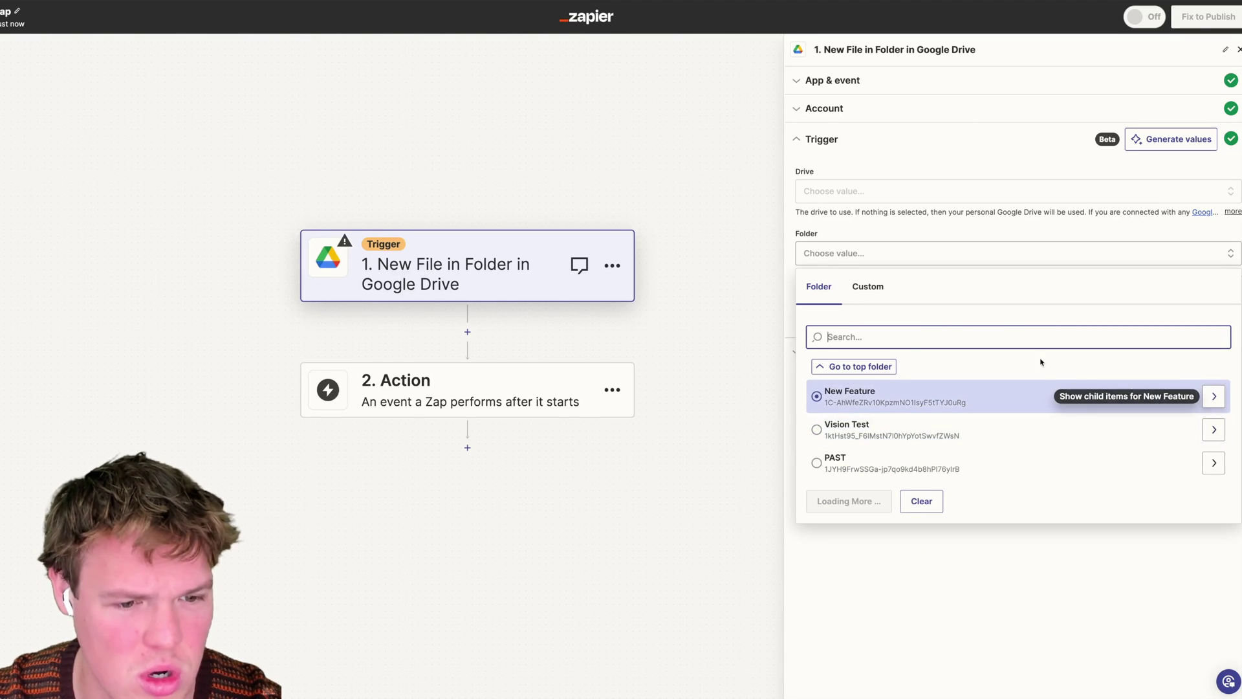
{"action": "left_click", "coordinate": [1213, 397]}
{"action": "left_click", "coordinate": [897, 465]}
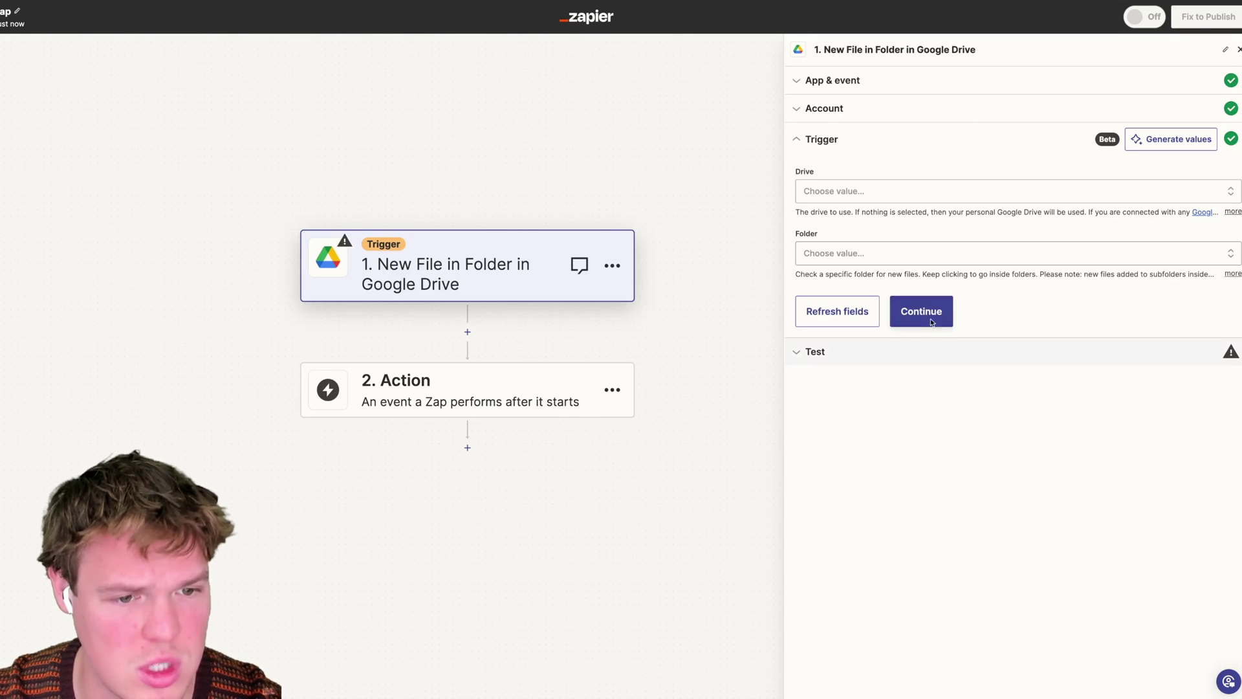
{"action": "left_click", "coordinate": [923, 312]}
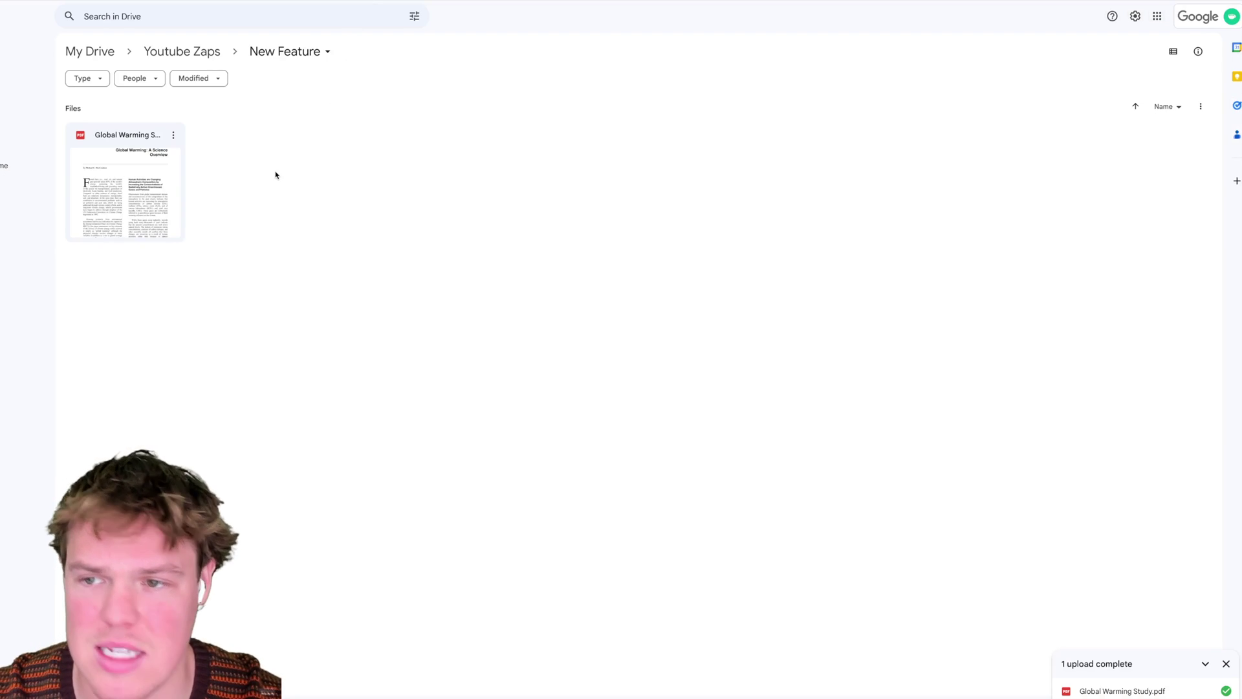
Step: In Google Drive, open the Global Warming Study PDF from the New Feature folder, look through its pages and close it
{"action": "double_click", "coordinate": [154, 179]}
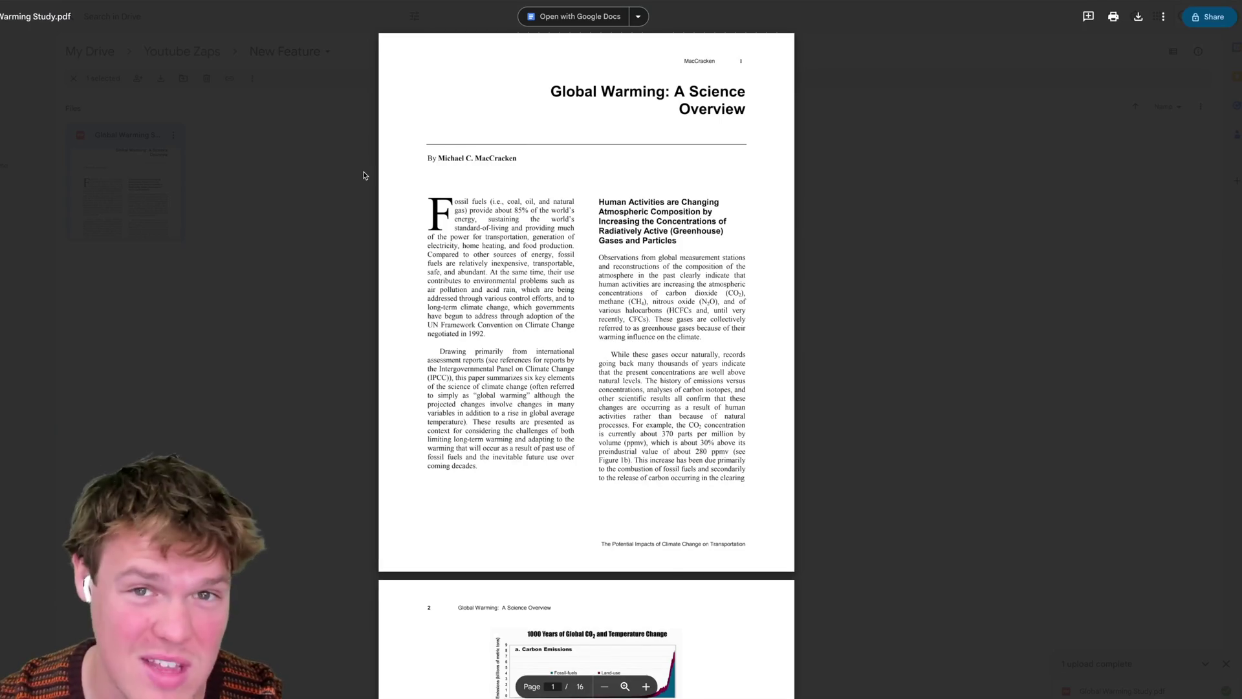
{"action": "scroll", "coordinate": [364, 175], "scroll_direction": "down", "scroll_amount": 10}
{"action": "scroll", "coordinate": [363, 176], "scroll_direction": "down", "scroll_amount": 20}
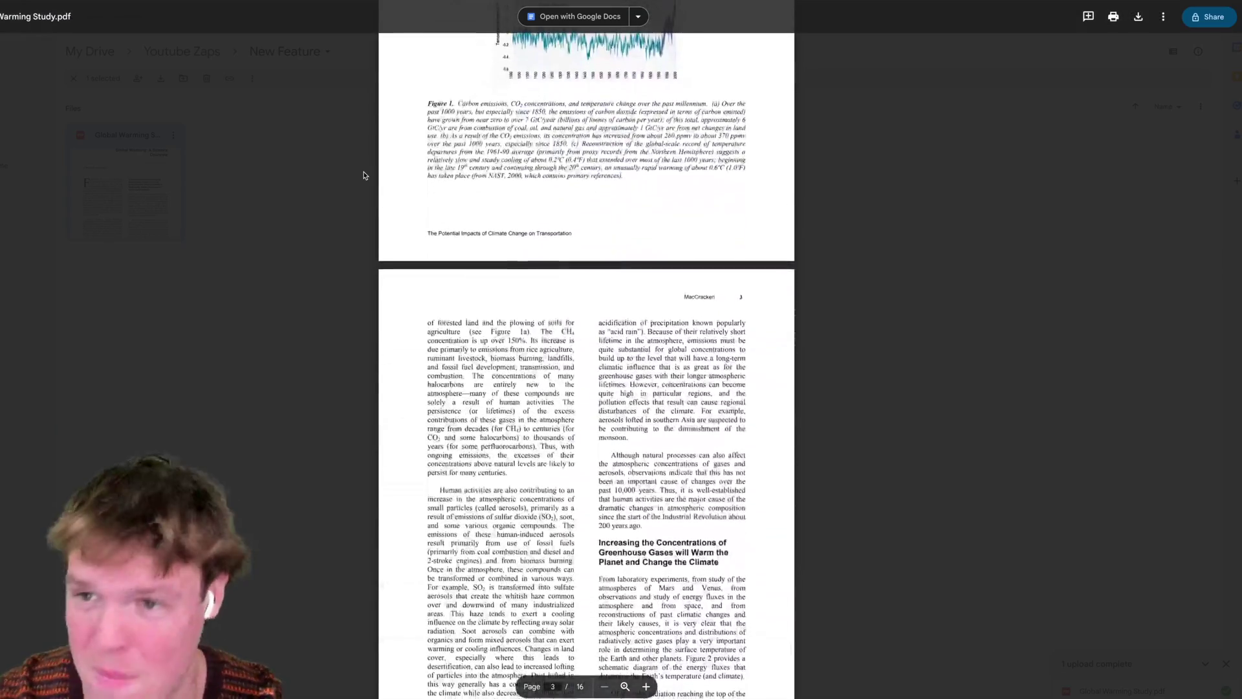
{"action": "scroll", "coordinate": [363, 176], "scroll_direction": "down", "scroll_amount": 20}
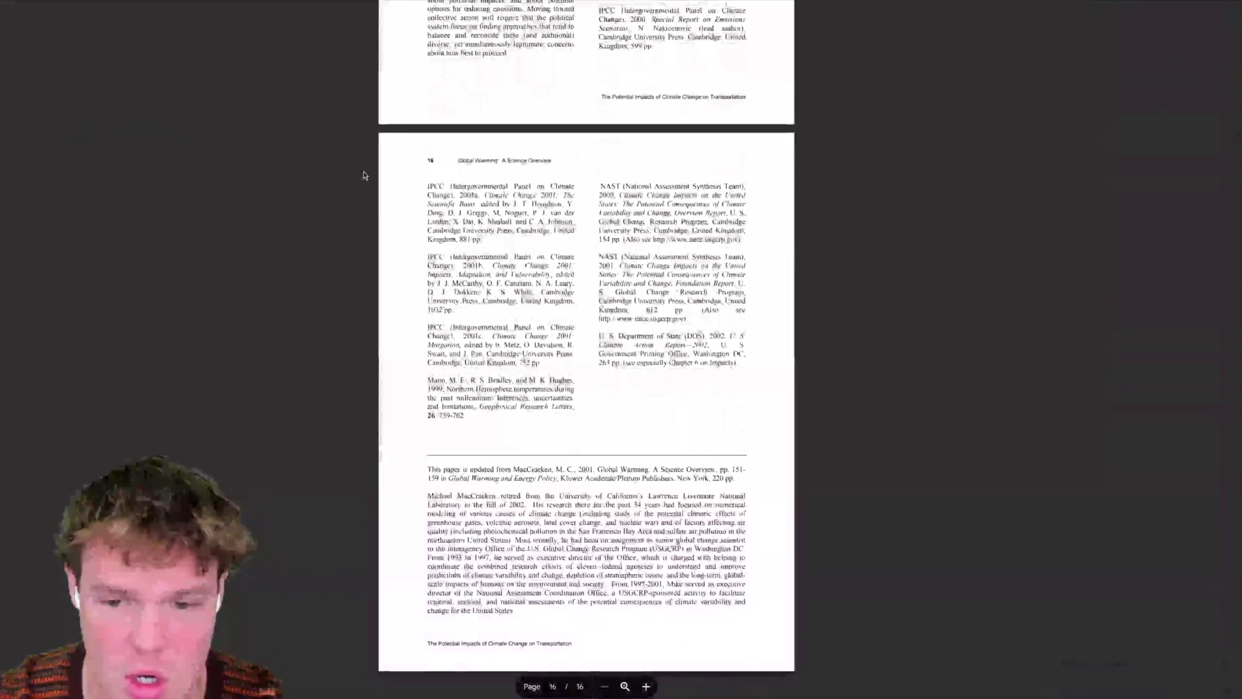
{"action": "scroll", "coordinate": [363, 175], "scroll_direction": "up", "scroll_amount": 20}
{"action": "scroll", "coordinate": [364, 176], "scroll_direction": "up", "scroll_amount": 20}
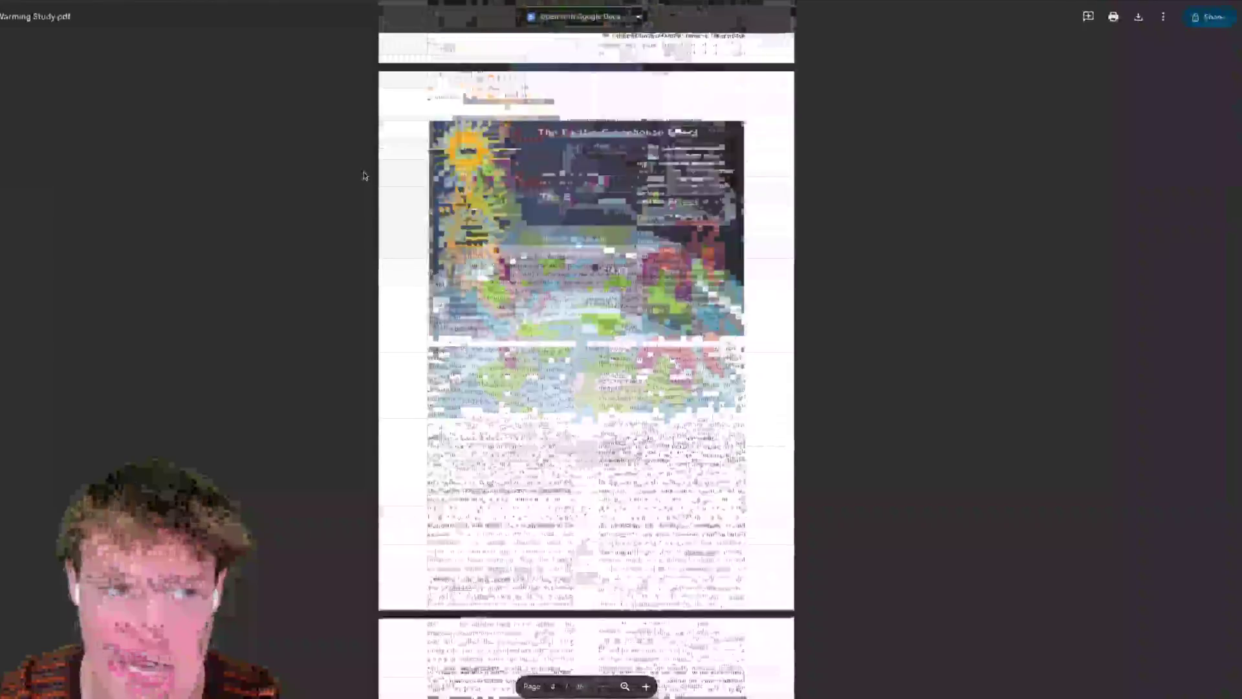
{"action": "left_click", "coordinate": [306, 251]}
{"action": "left_click", "coordinate": [303, 248]}
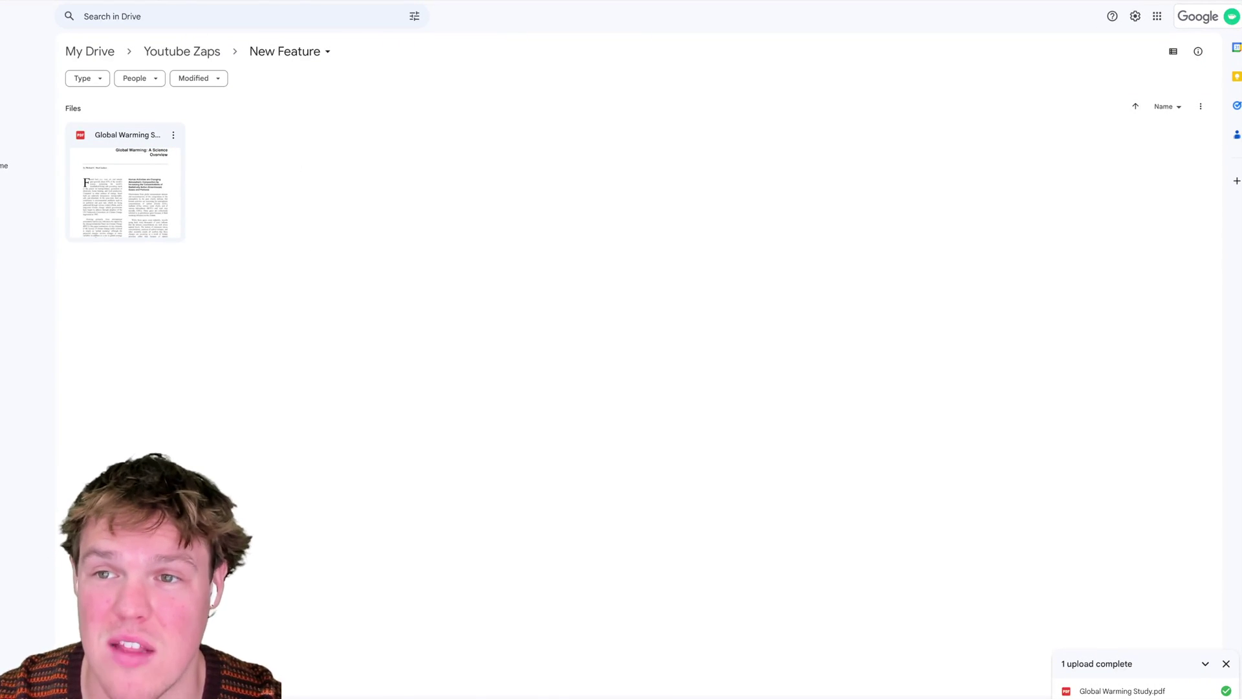
Step: Switch back to Zapier and rename the Zap with a title ending in "Creation"
{"action": "left_click", "coordinate": [194, 1]}
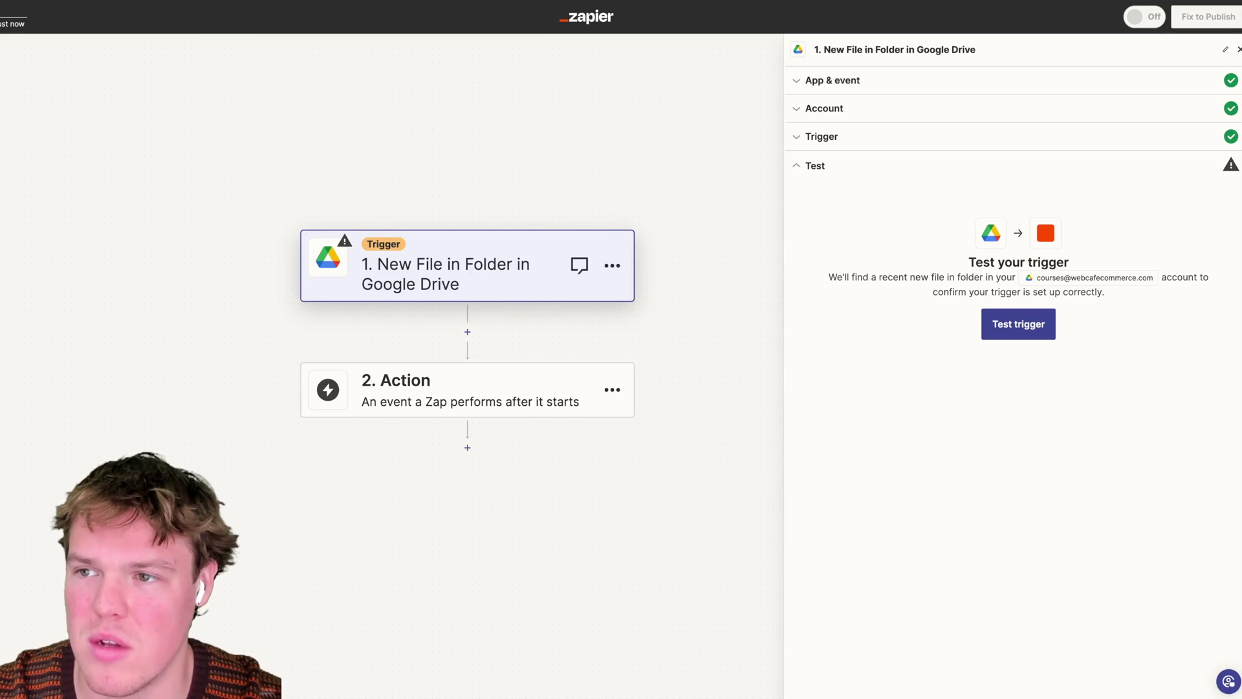
{"action": "type", "text": "Cr"}
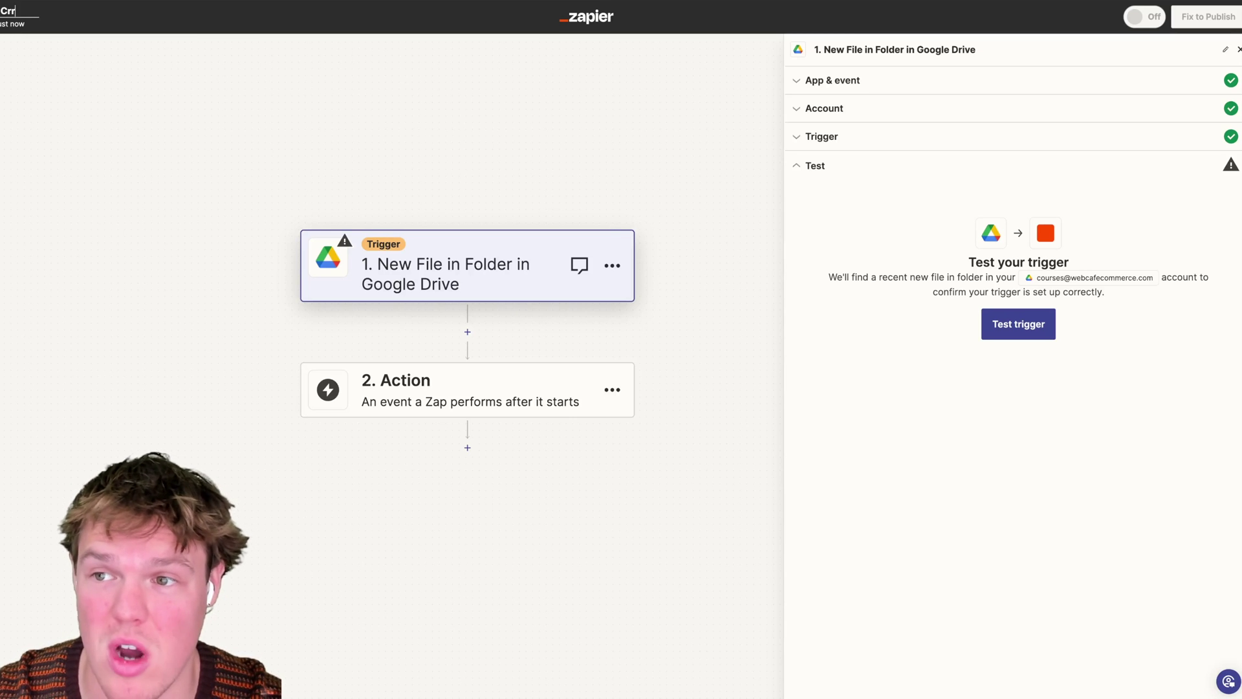
{"action": "type", "text": "eation"}
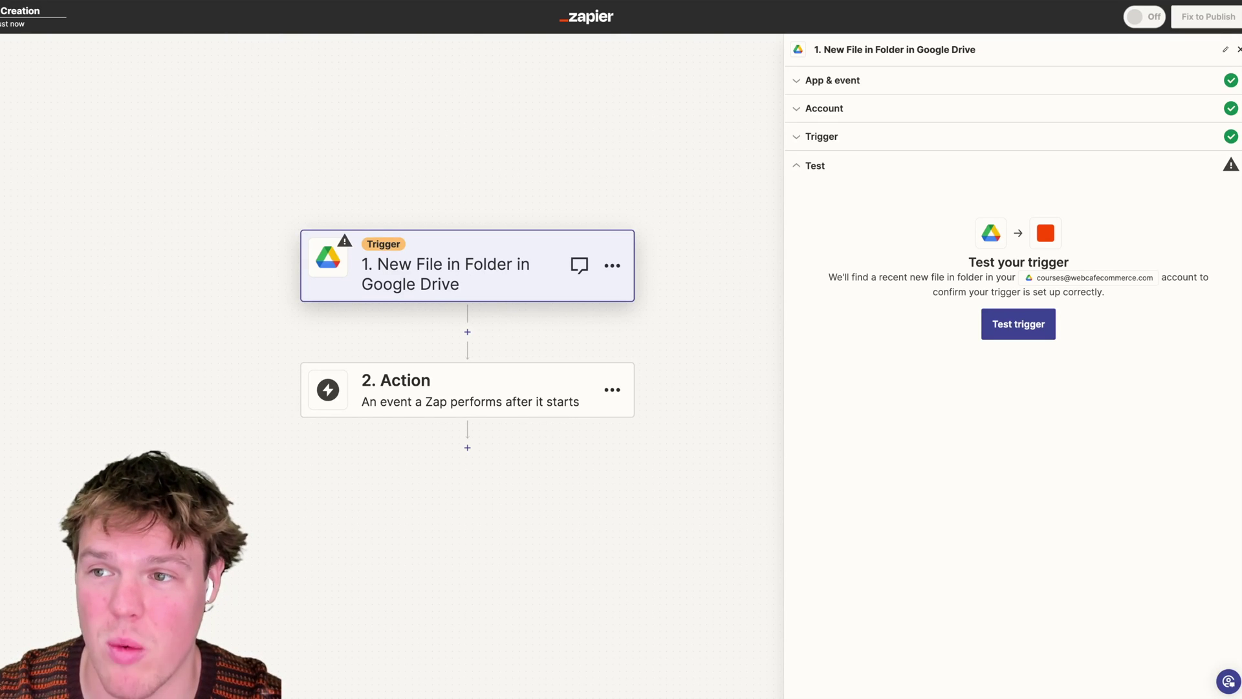
{"action": "left_click", "coordinate": [90, 146]}
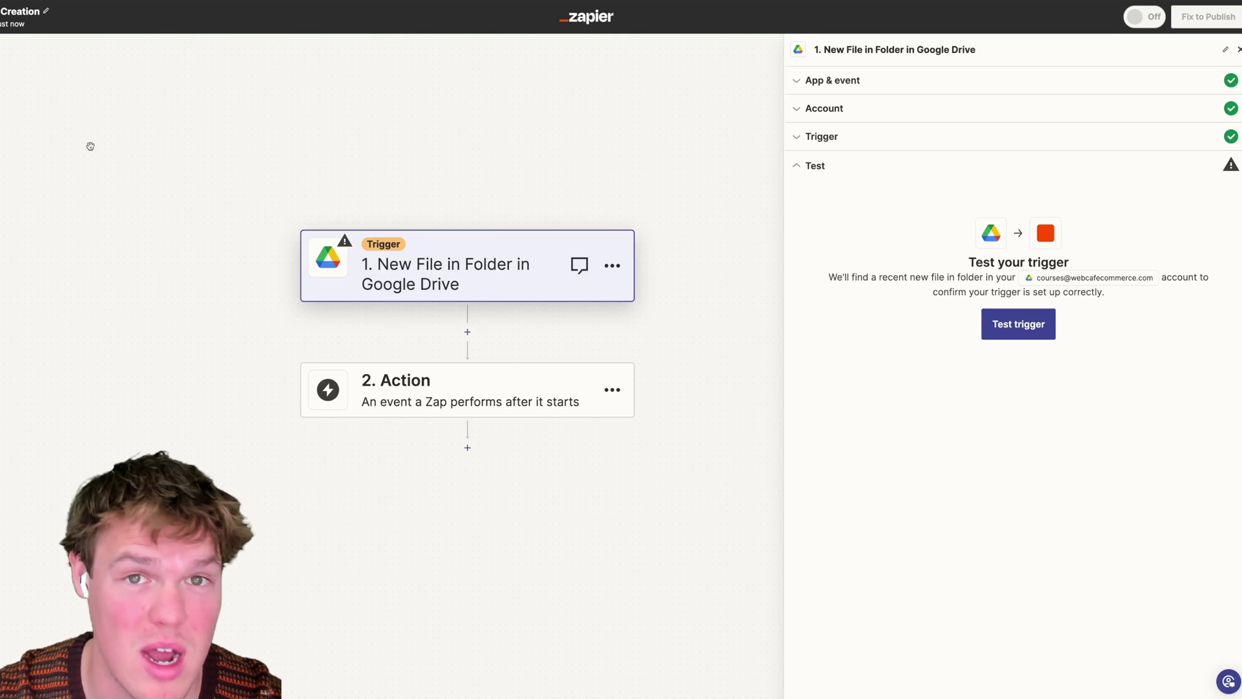
Step: Test the Google Drive trigger and look through the fields of the record it finds
{"action": "scroll", "coordinate": [91, 146], "scroll_direction": "down", "scroll_amount": 1}
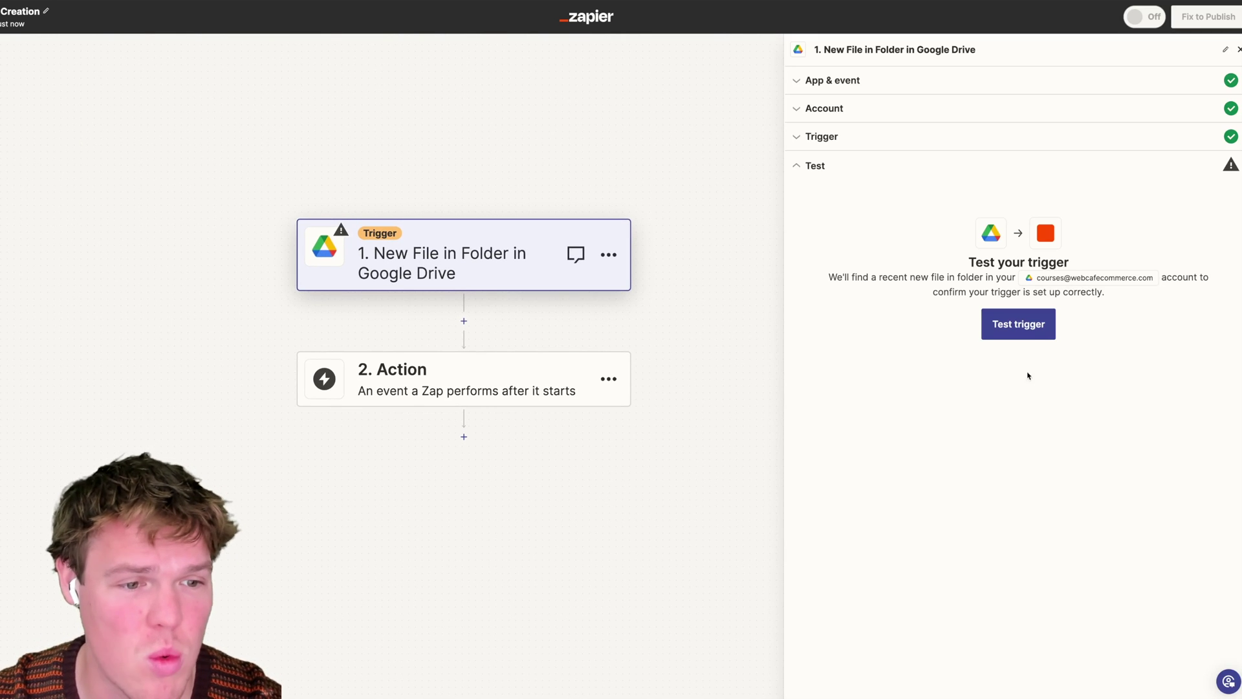
{"action": "left_click", "coordinate": [1034, 333]}
{"action": "scroll", "coordinate": [704, 251], "scroll_direction": "down", "scroll_amount": 1}
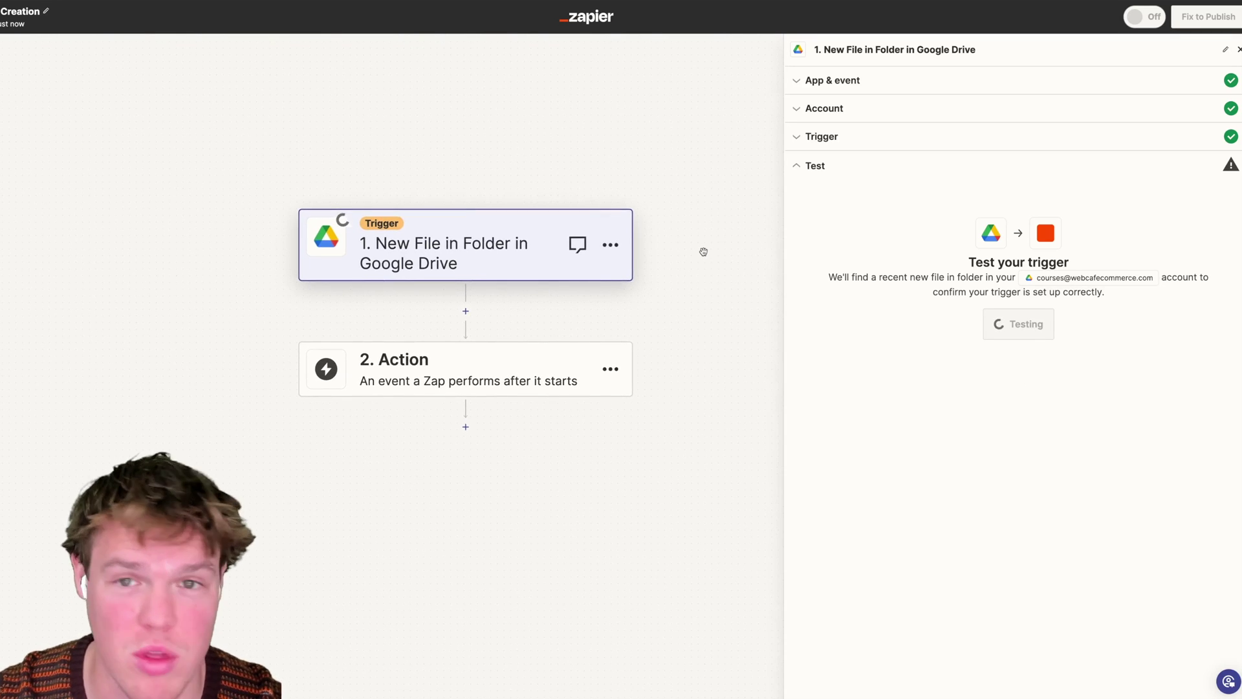
{"action": "scroll", "coordinate": [975, 430], "scroll_direction": "down", "scroll_amount": 5}
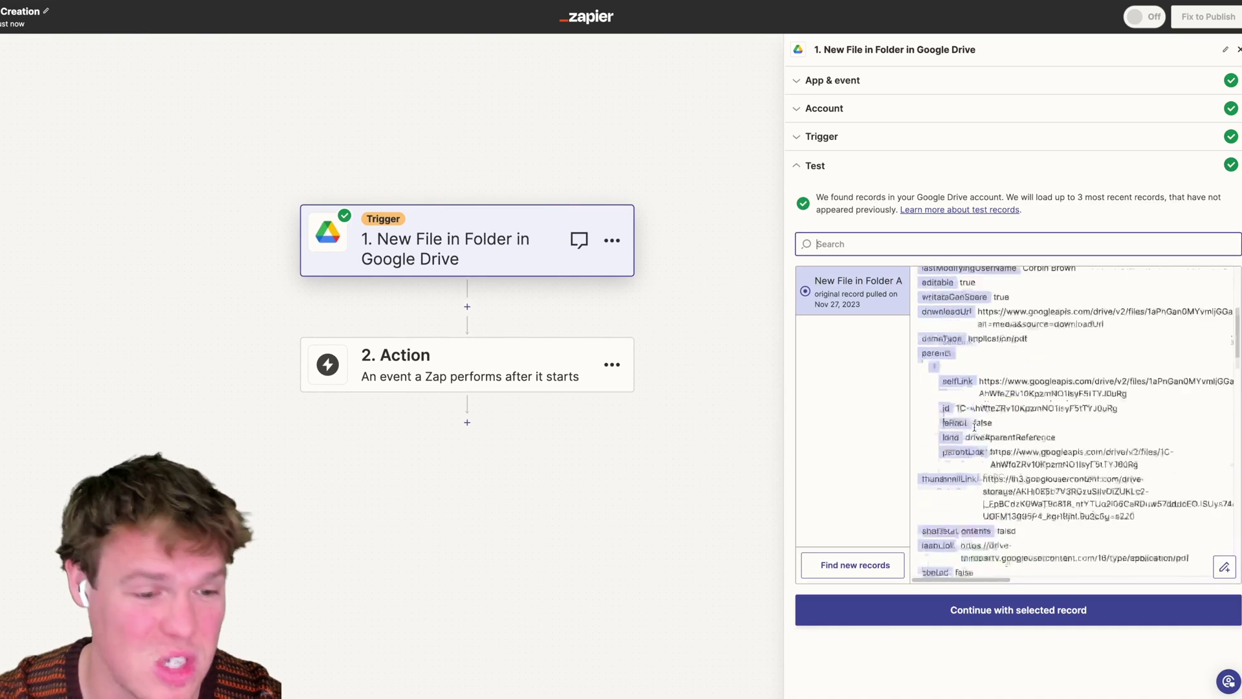
{"action": "scroll", "coordinate": [975, 429], "scroll_direction": "up", "scroll_amount": 5}
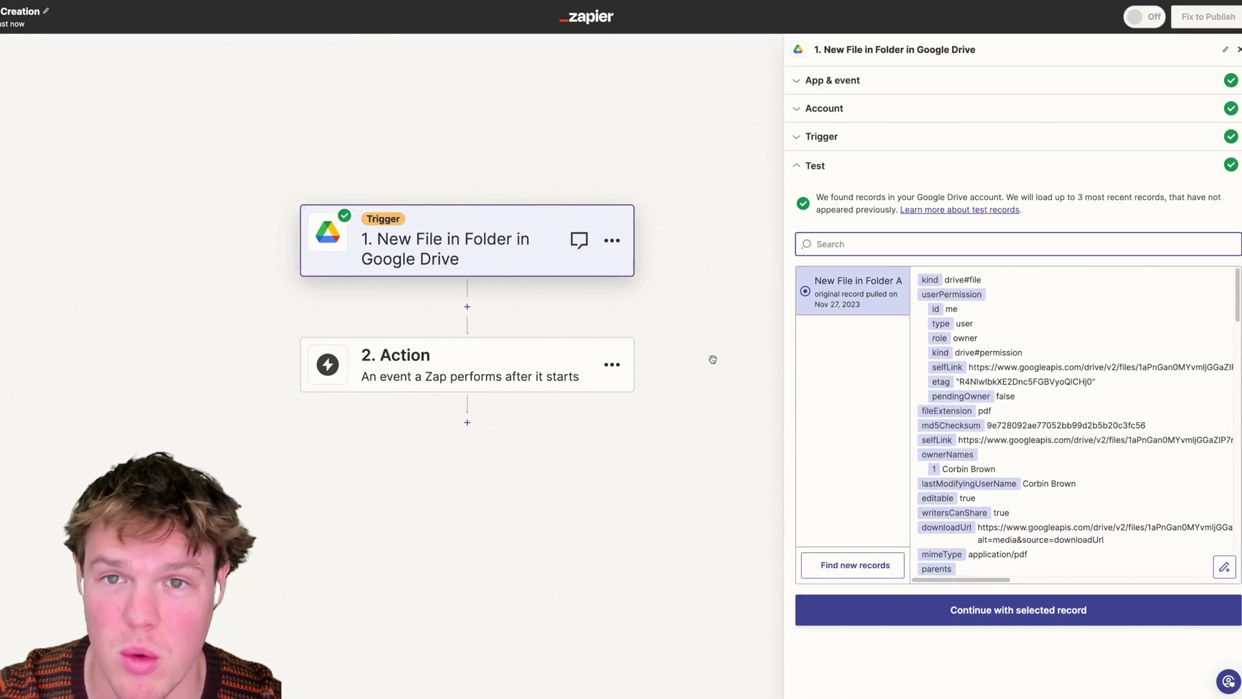
Step: Set the Zap's second step to ChatGPT with the Create Assistant event
{"action": "left_click", "coordinate": [548, 354]}
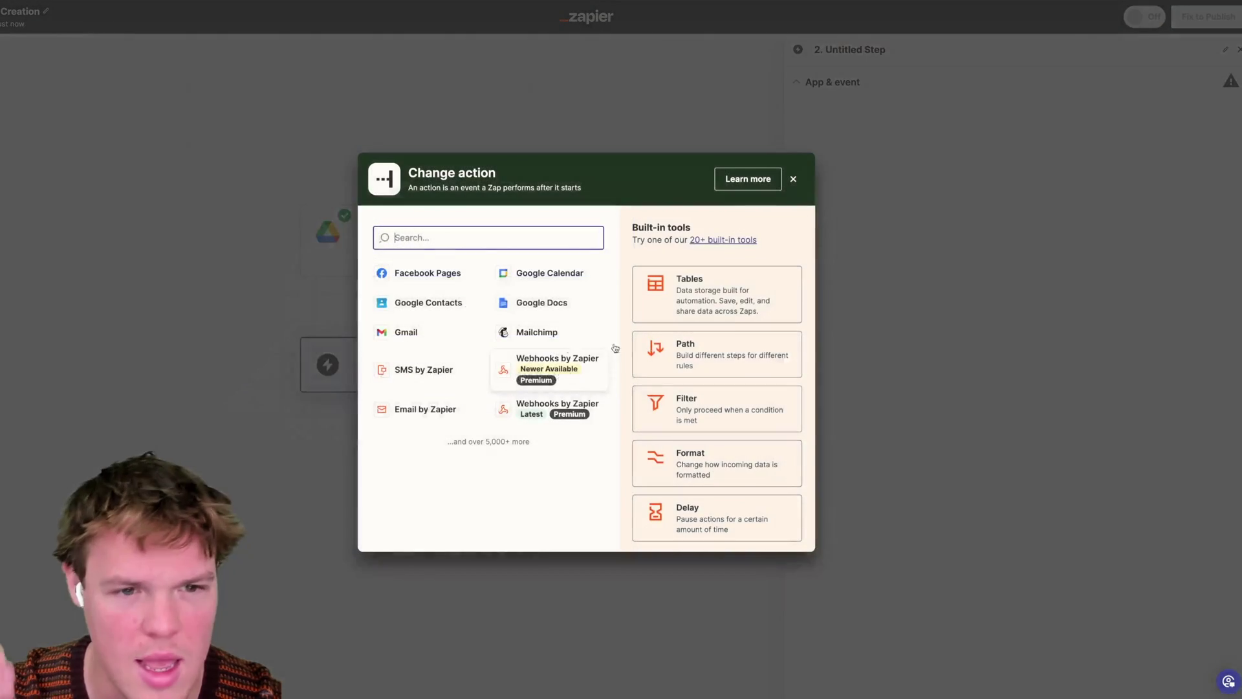
{"action": "type", "text": "chatgpt"}
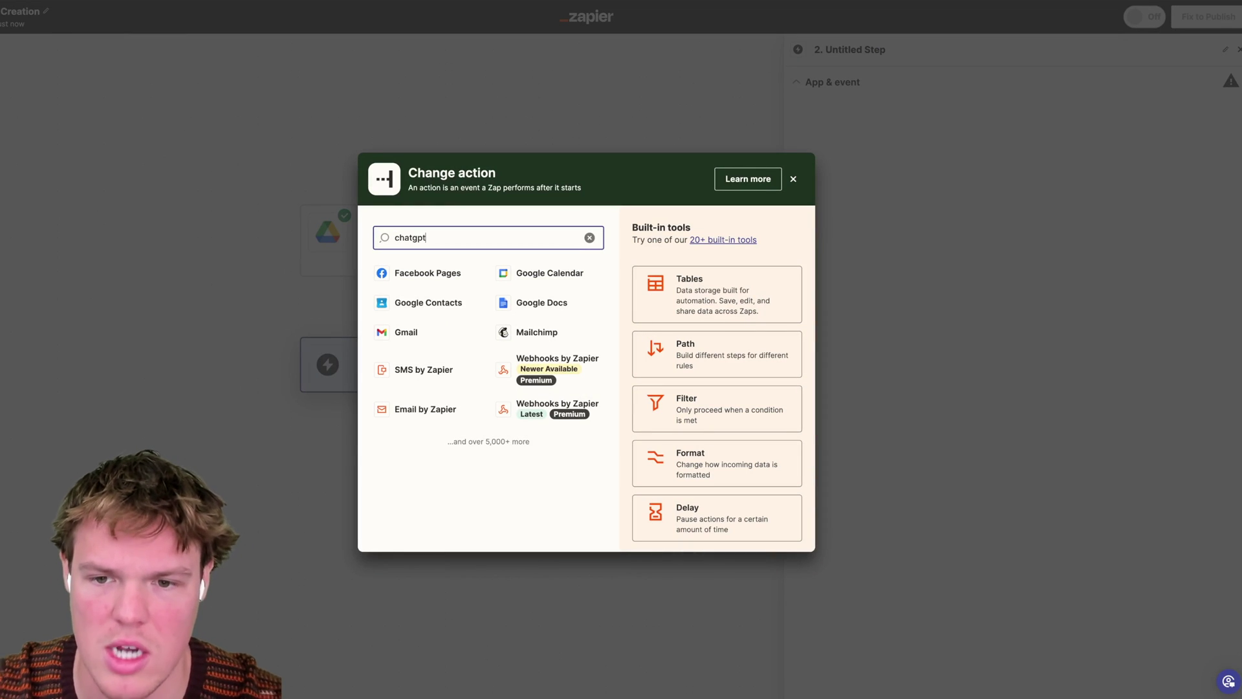
{"action": "left_click", "coordinate": [508, 277]}
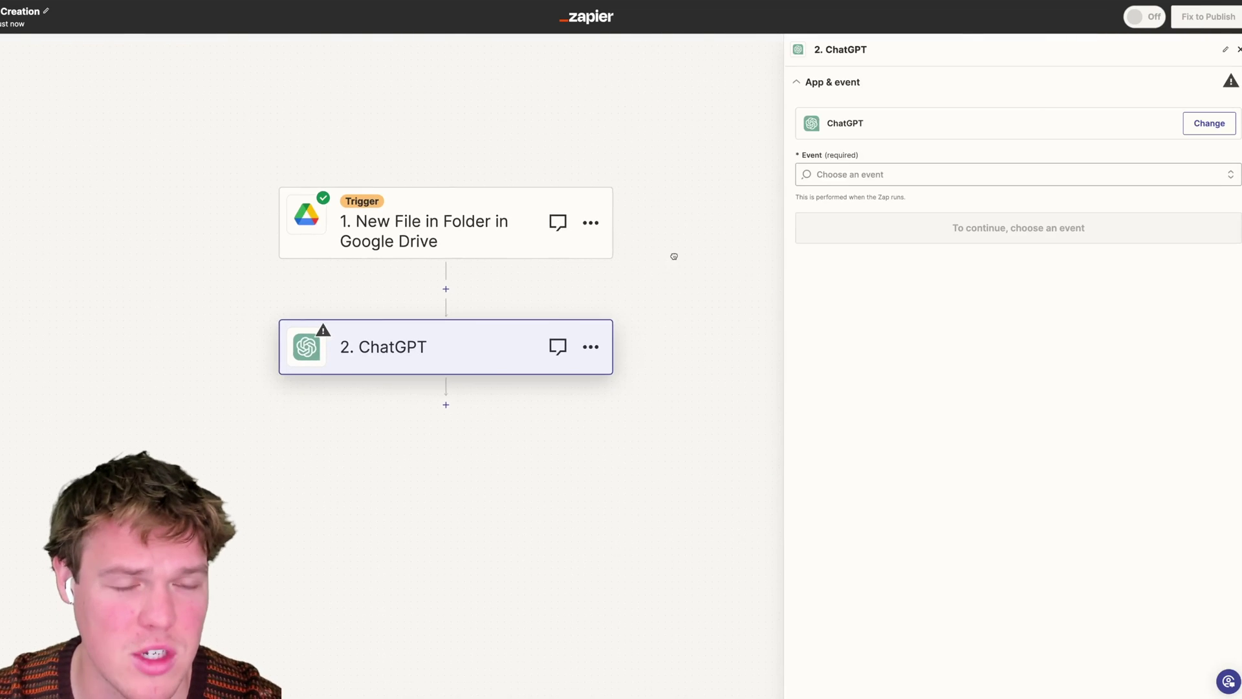
{"action": "left_click", "coordinate": [809, 178]}
{"action": "scroll", "coordinate": [872, 259], "scroll_direction": "down", "scroll_amount": 2}
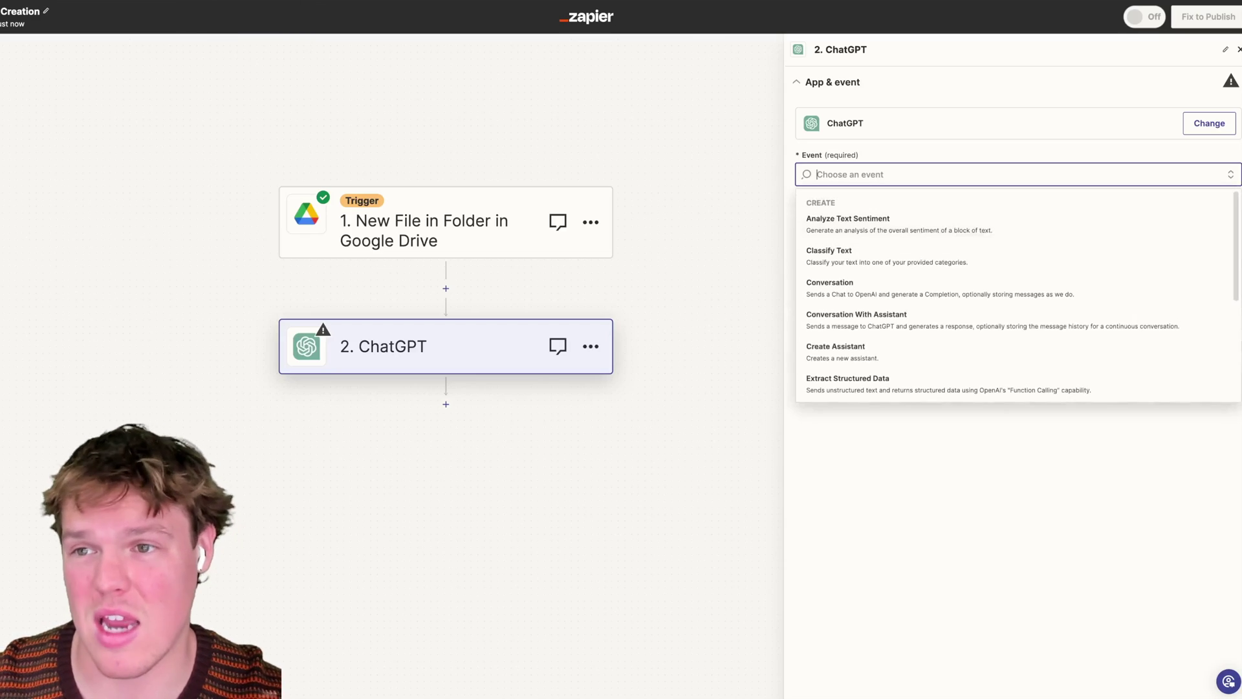
{"action": "left_click", "coordinate": [861, 351]}
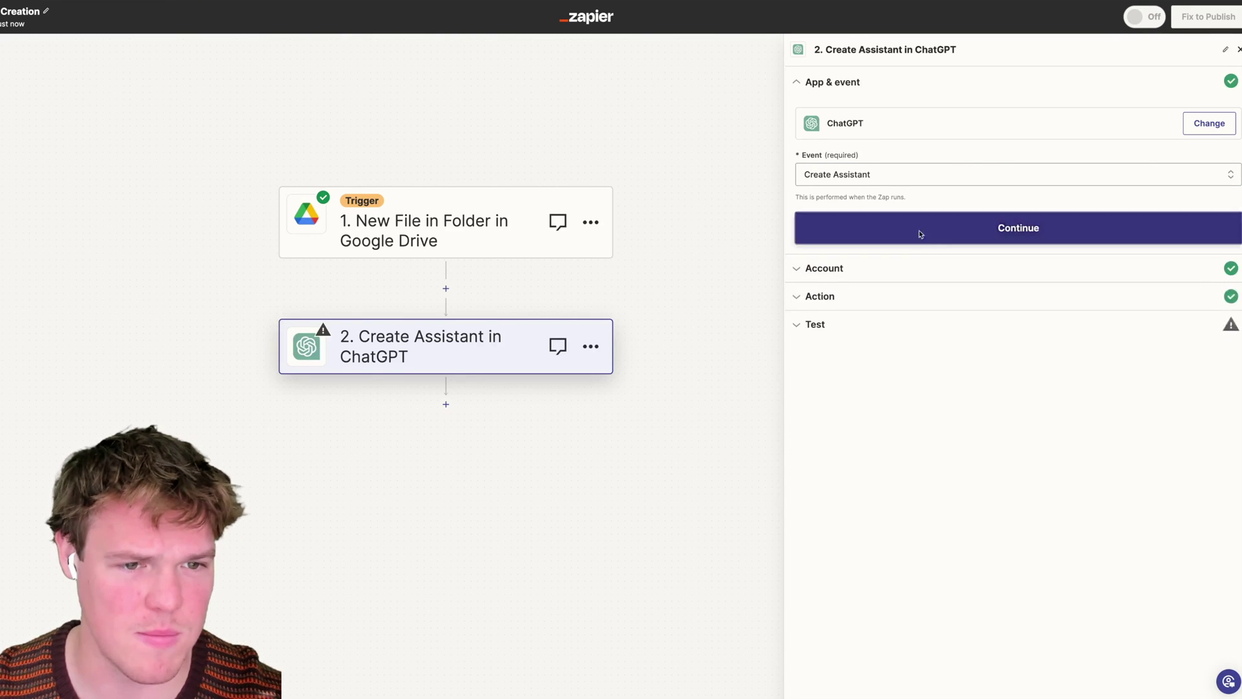
Step: Accept the ChatGPT step's event and connected account, and set the assistant's model to gpt-3.5-turbo-1106
{"action": "left_click", "coordinate": [919, 234]}
{"action": "left_click", "coordinate": [856, 244]}
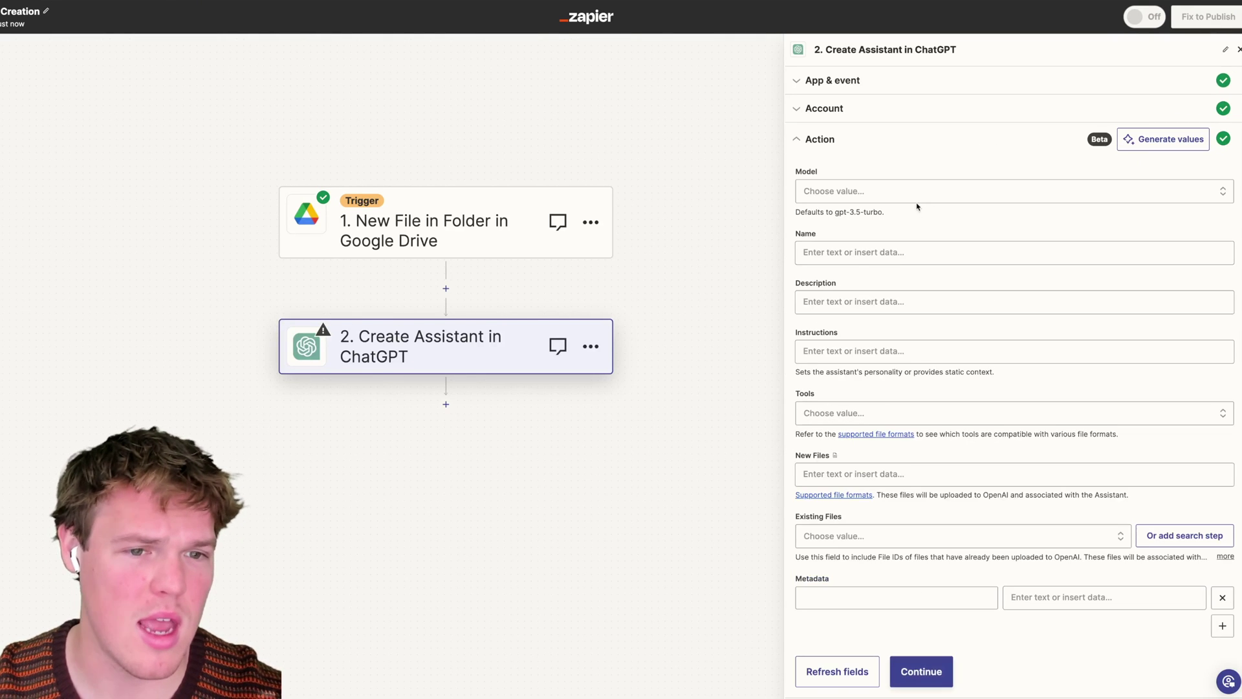
{"action": "left_click", "coordinate": [878, 174]}
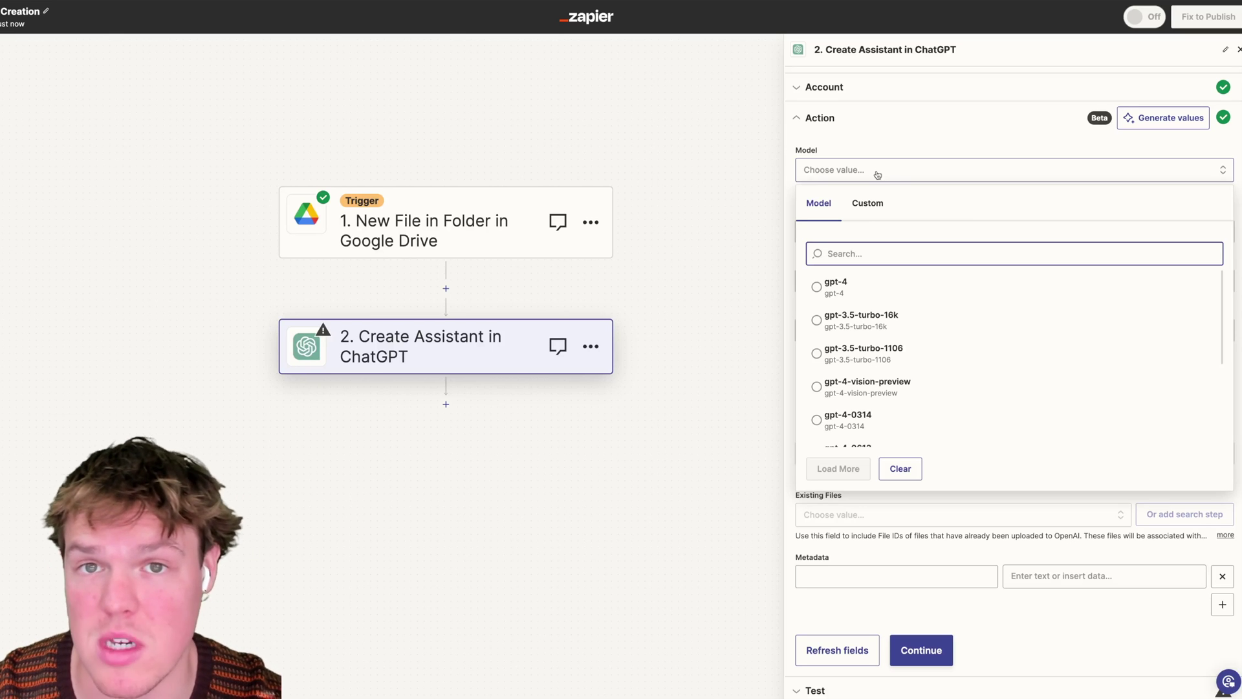
{"action": "left_click", "coordinate": [906, 352]}
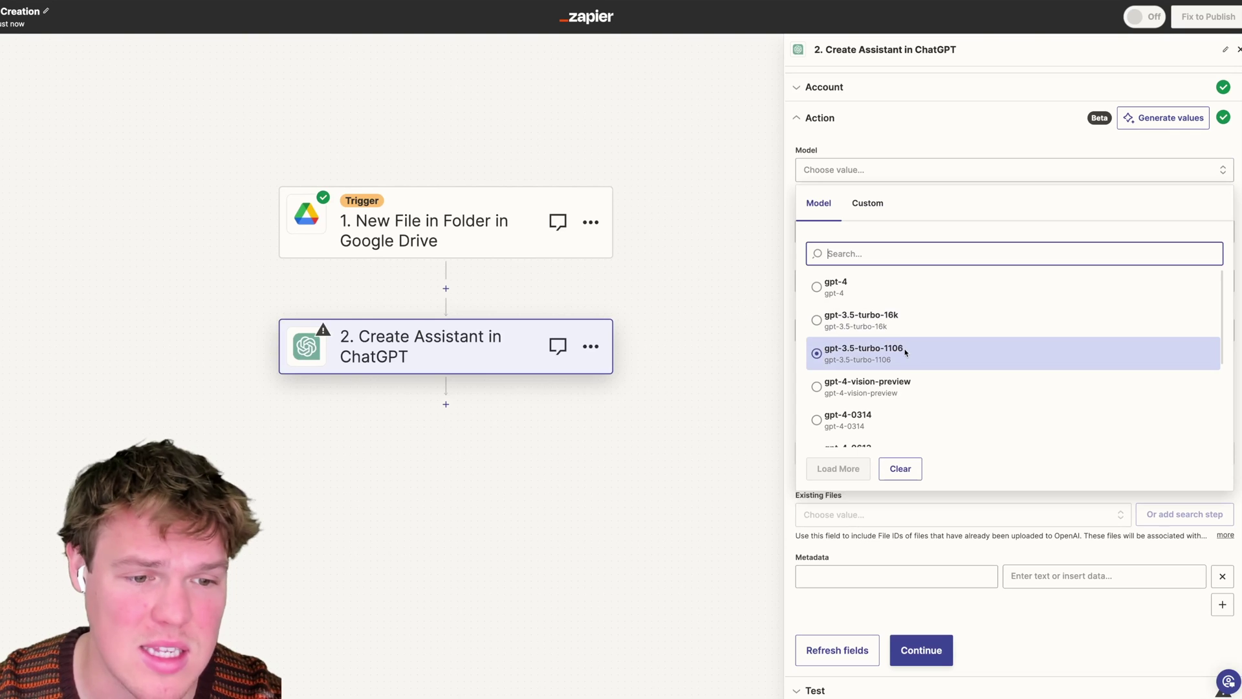
{"action": "scroll", "coordinate": [904, 360], "scroll_direction": "down", "scroll_amount": 3}
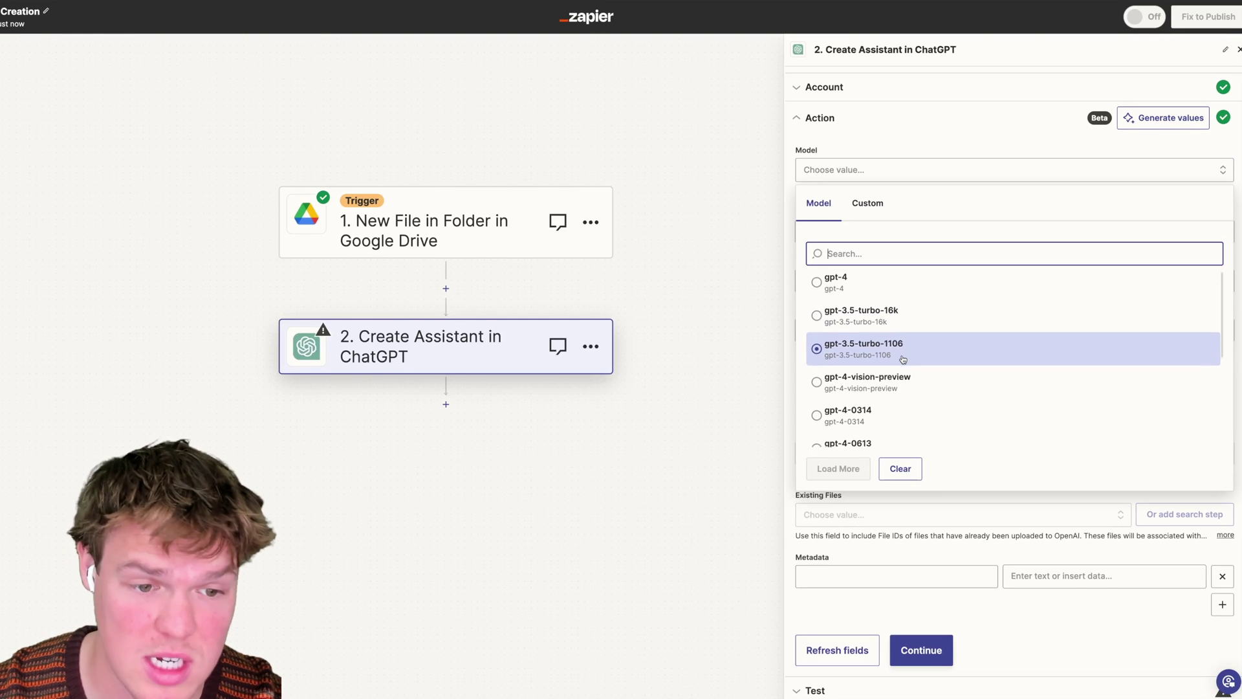
{"action": "left_click", "coordinate": [908, 387]}
{"action": "scroll", "coordinate": [912, 373], "scroll_direction": "down", "scroll_amount": 1}
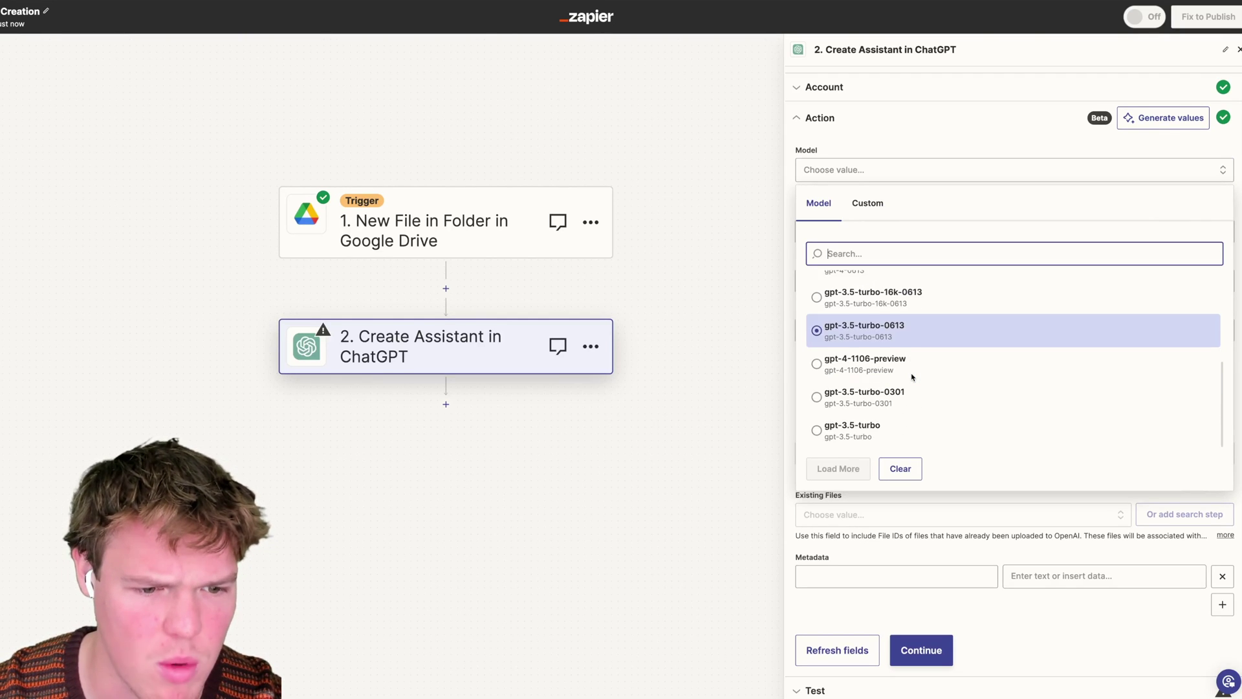
{"action": "scroll", "coordinate": [911, 373], "scroll_direction": "up", "scroll_amount": 2}
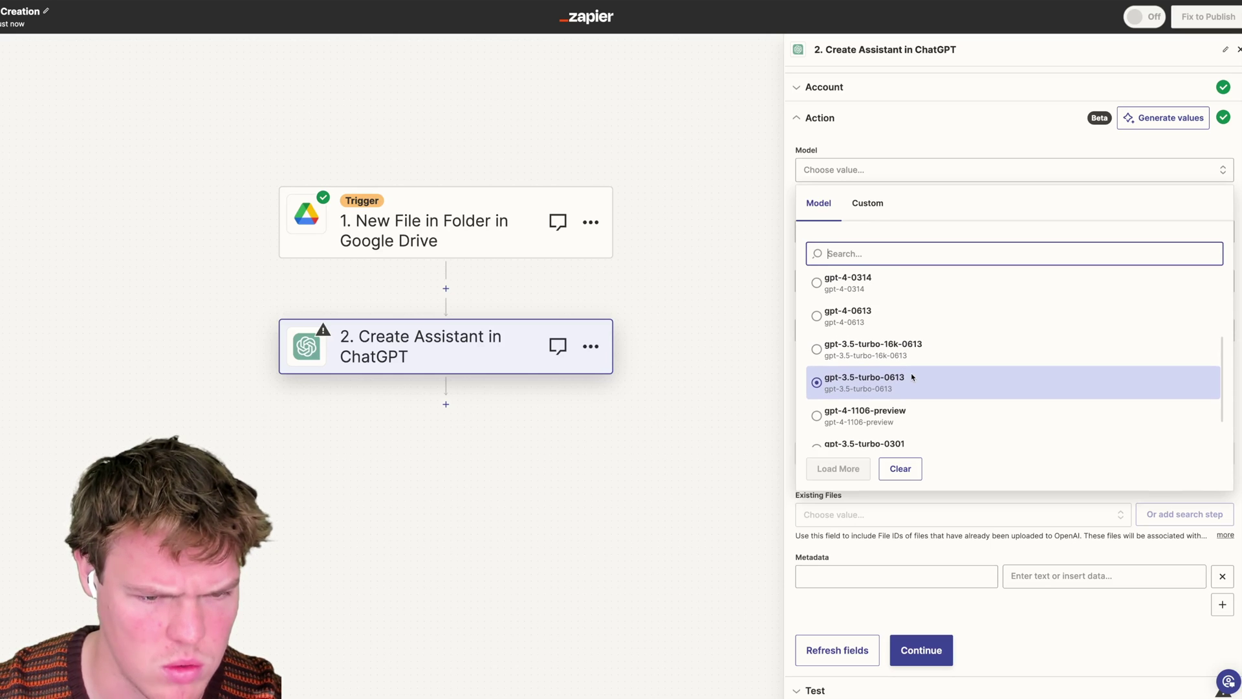
{"action": "scroll", "coordinate": [893, 395], "scroll_direction": "down", "scroll_amount": 2}
{"action": "left_click", "coordinate": [892, 366]}
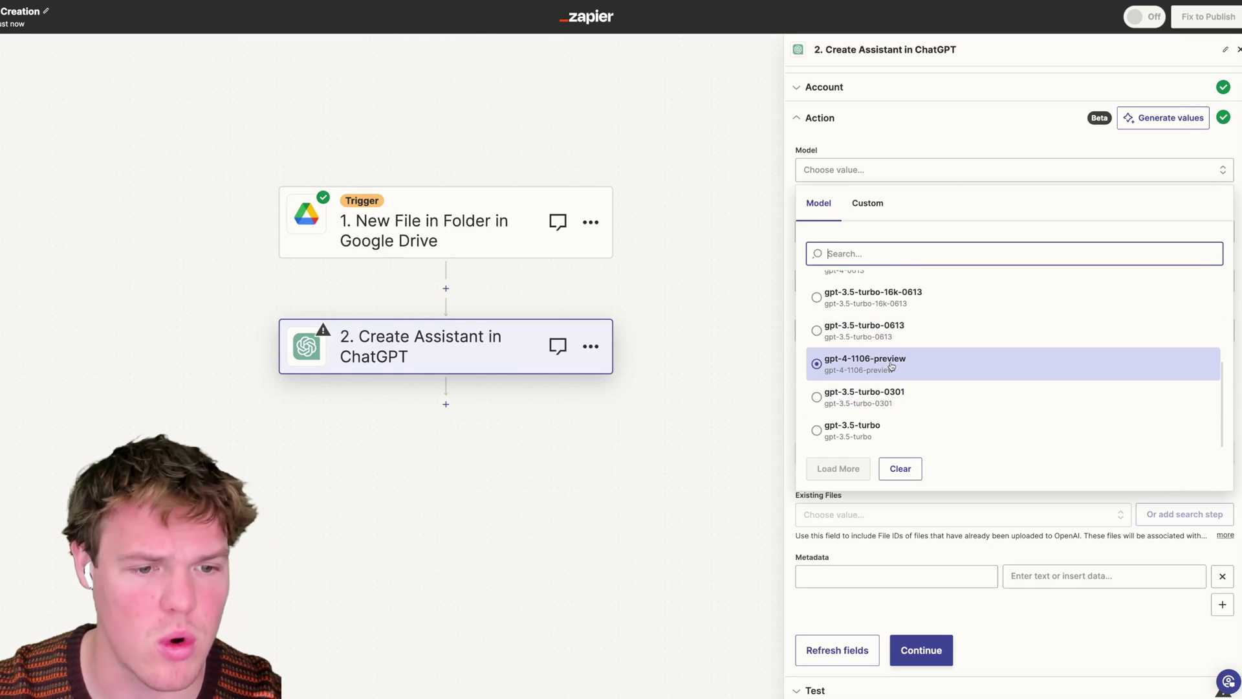
{"action": "scroll", "coordinate": [893, 366], "scroll_direction": "up", "scroll_amount": 3}
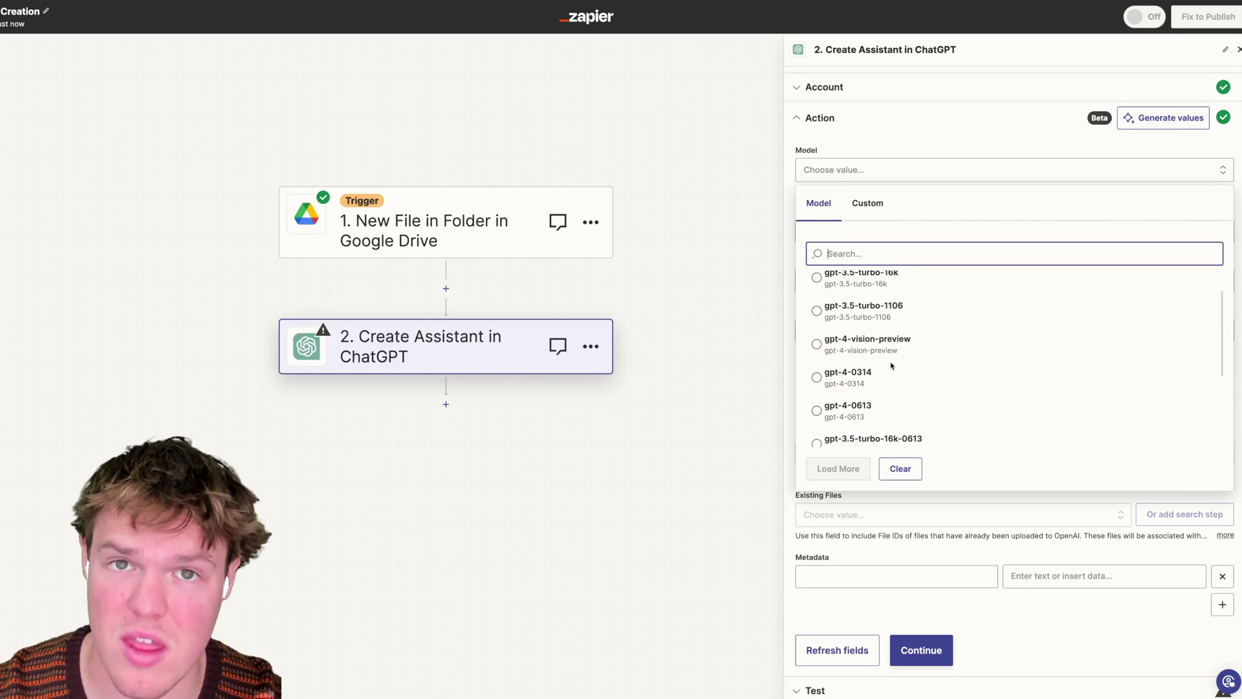
{"action": "scroll", "coordinate": [891, 366], "scroll_direction": "up", "scroll_amount": 1}
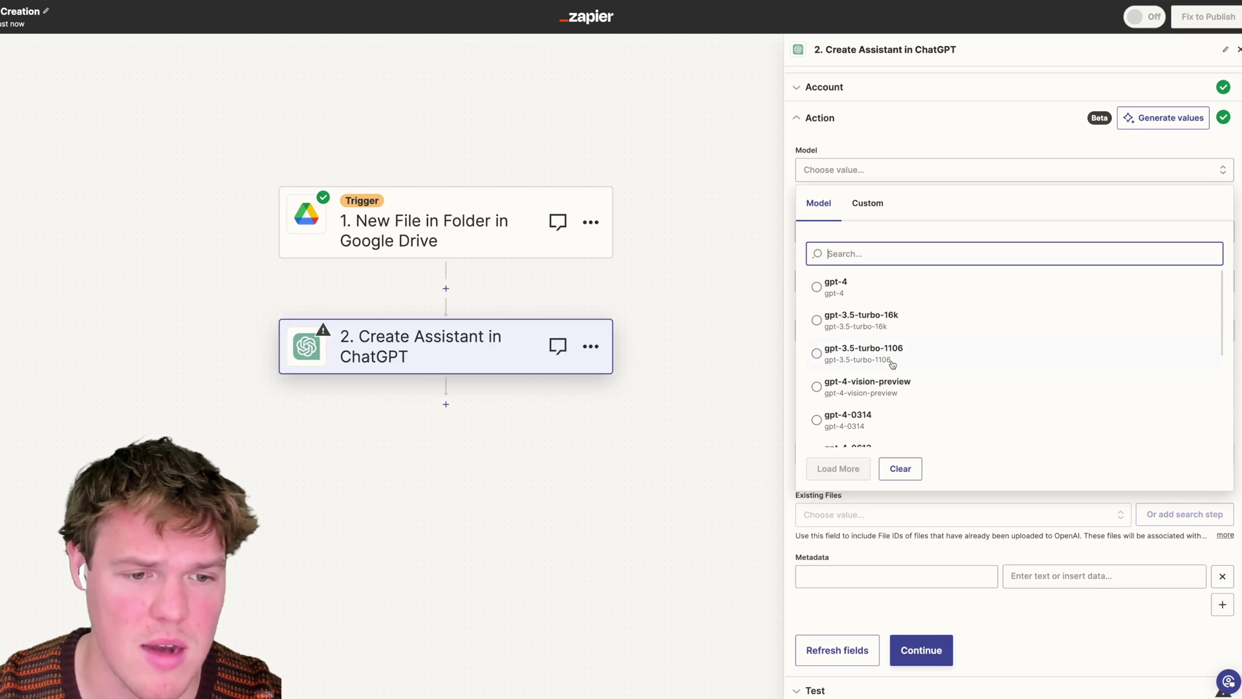
{"action": "left_click", "coordinate": [893, 363]}
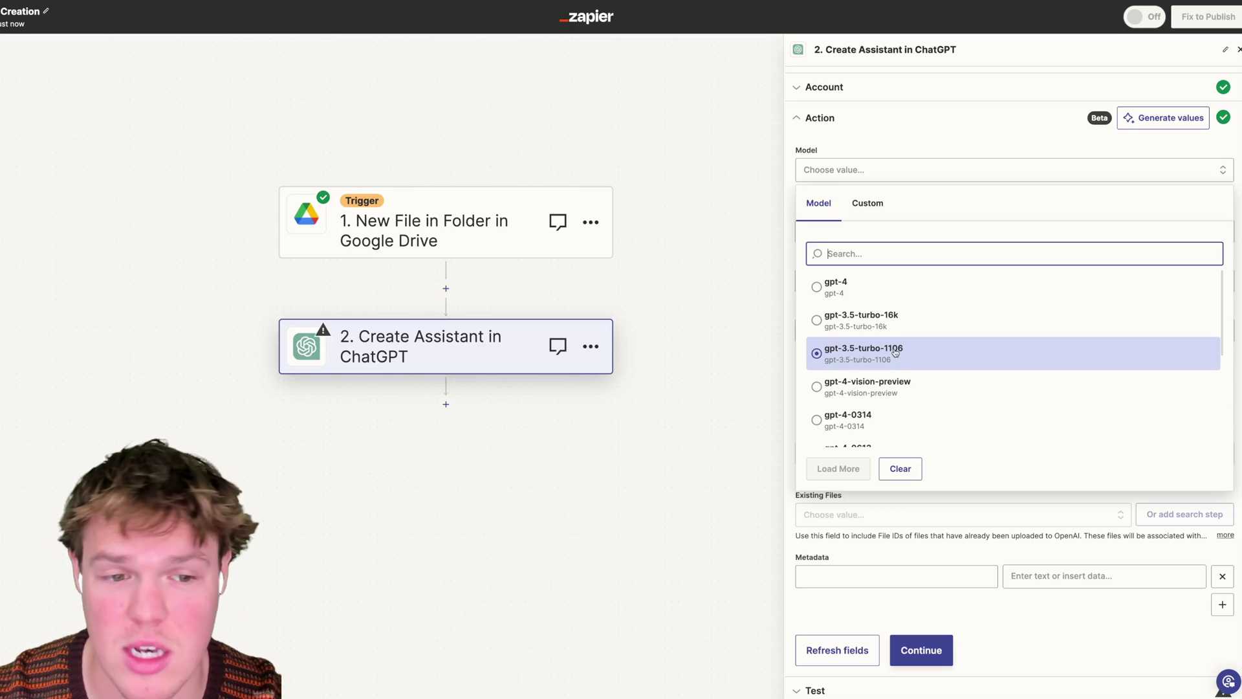
{"action": "left_click", "coordinate": [898, 325]}
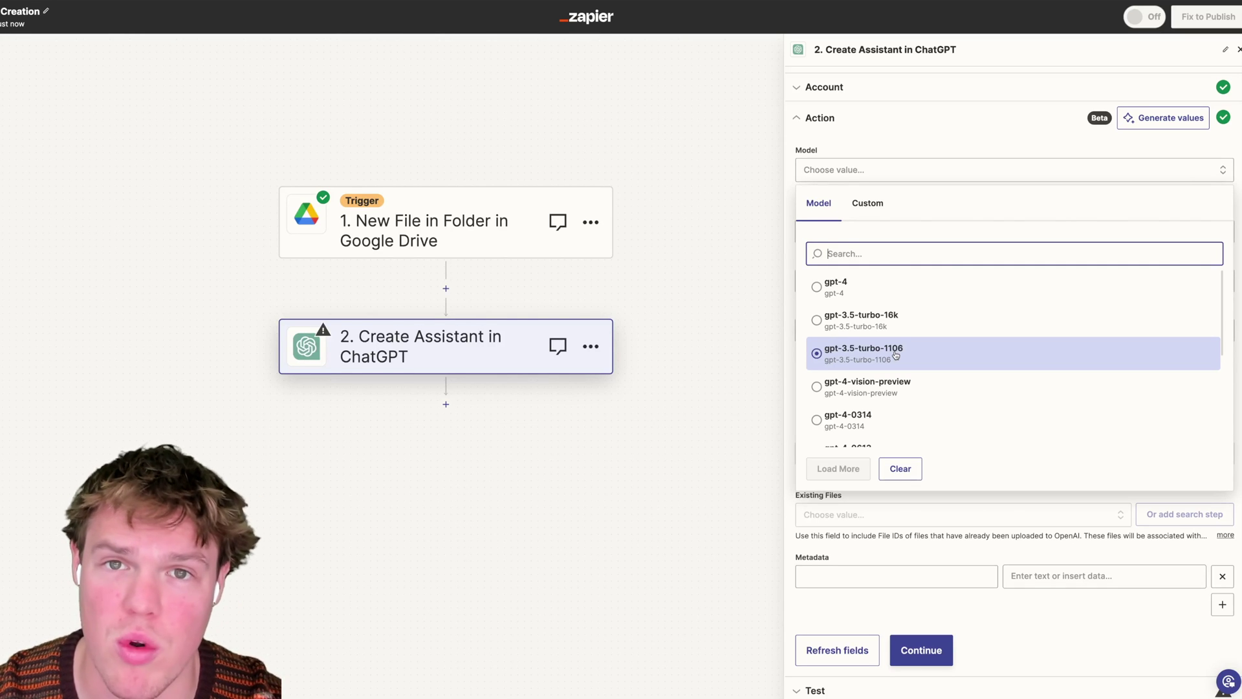
{"action": "scroll", "coordinate": [896, 355], "scroll_direction": "down", "scroll_amount": 1}
{"action": "scroll", "coordinate": [889, 392], "scroll_direction": "up", "scroll_amount": 1}
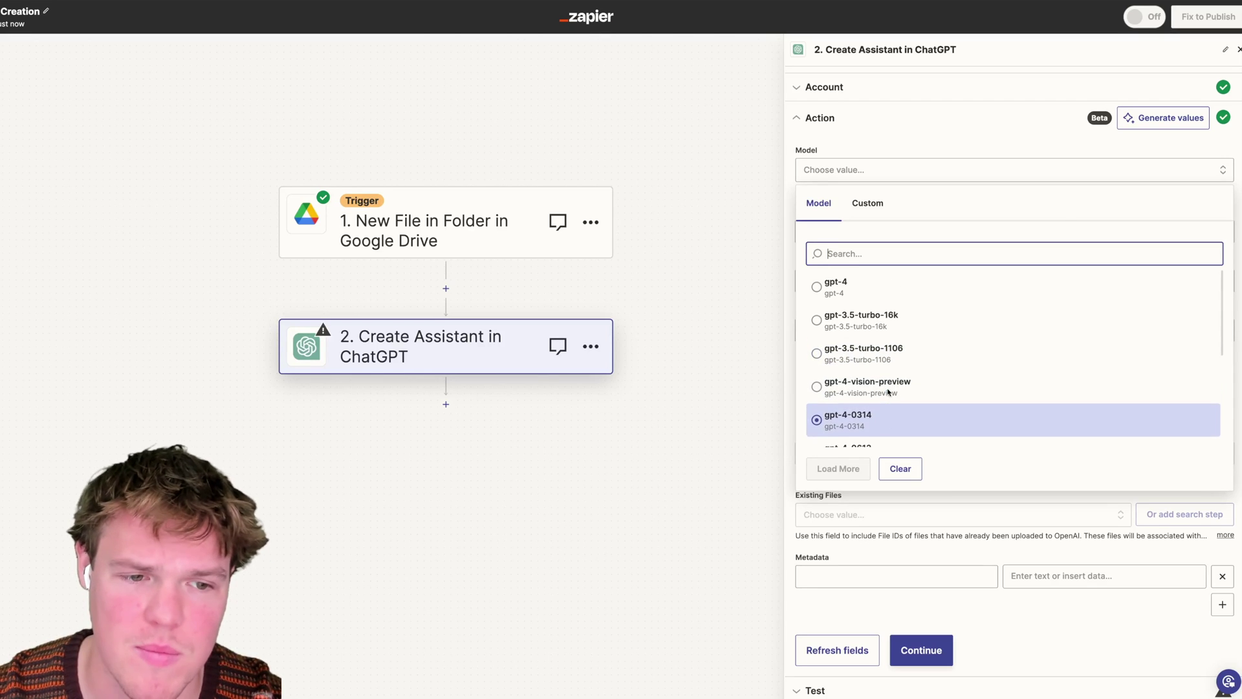
{"action": "left_click", "coordinate": [892, 351]}
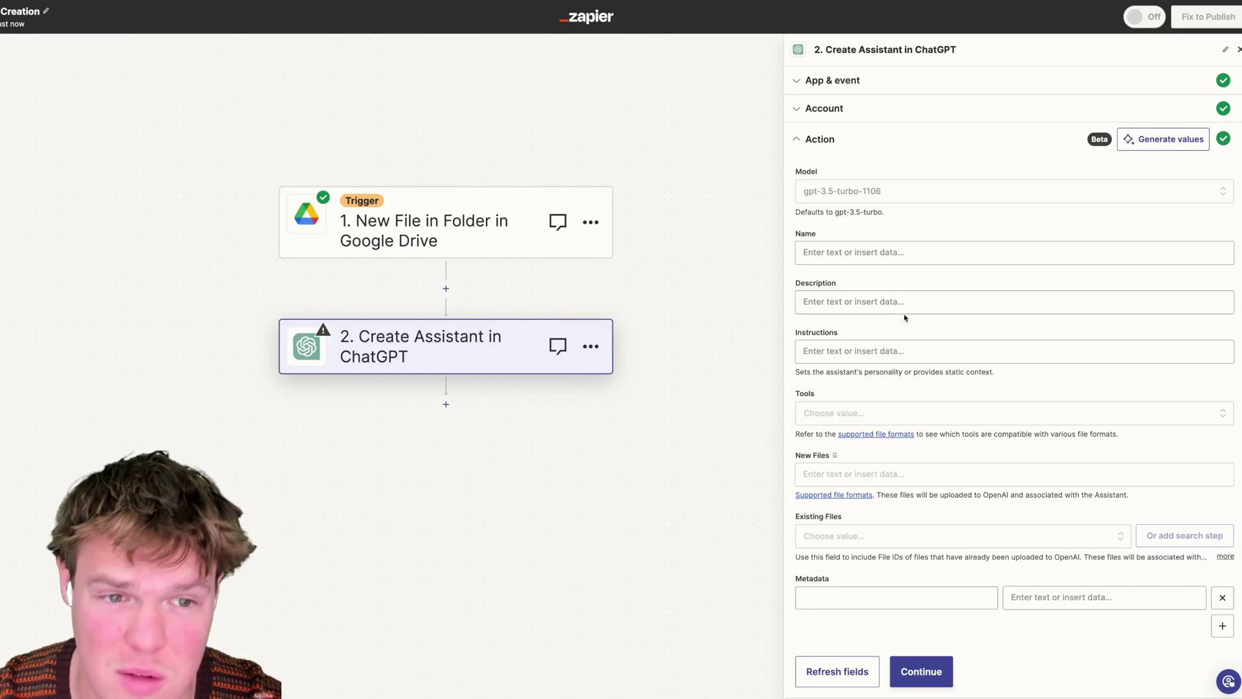
Step: Look through the available models once more, including gpt-4-1106-preview, and keep gpt-3.5-turbo-1106
{"action": "left_click", "coordinate": [902, 192]}
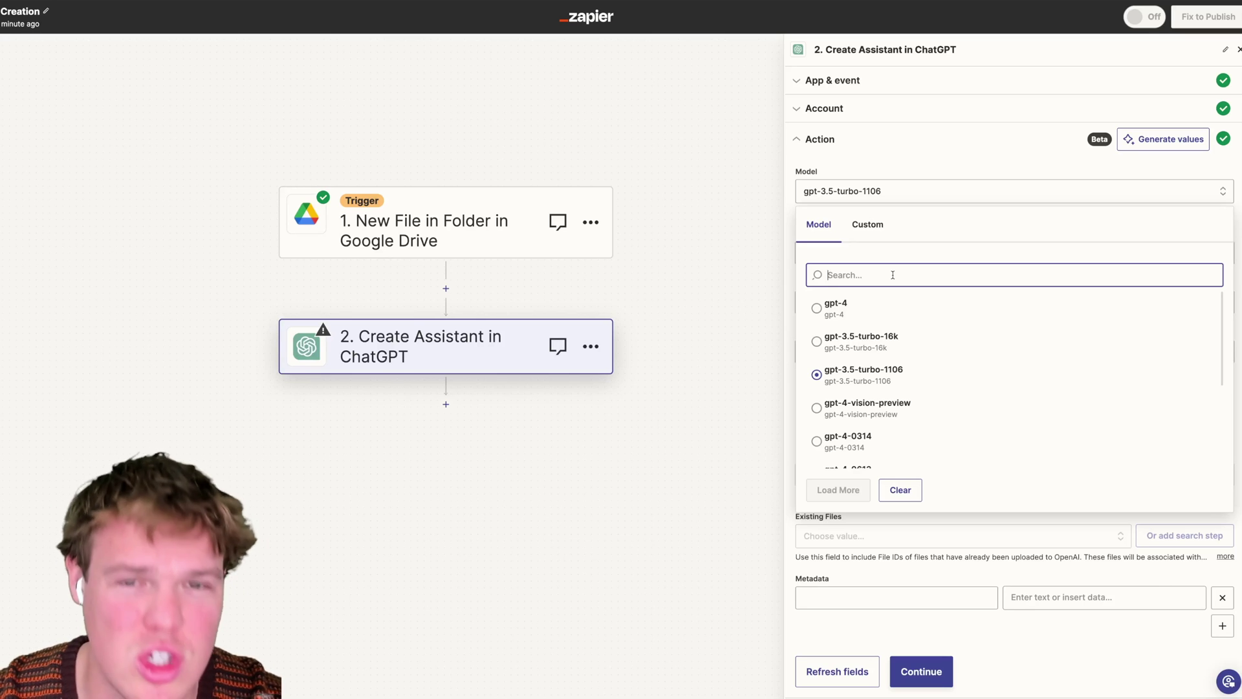
{"action": "scroll", "coordinate": [893, 321], "scroll_direction": "down", "scroll_amount": 3}
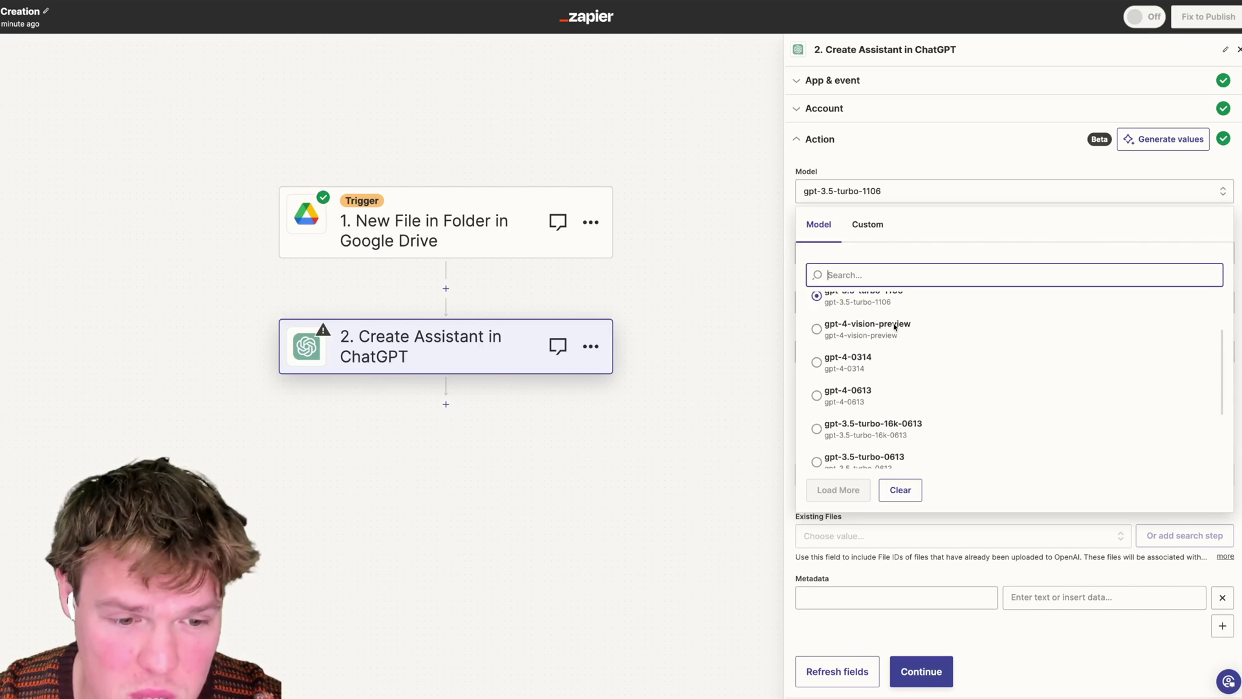
{"action": "left_click", "coordinate": [876, 387]}
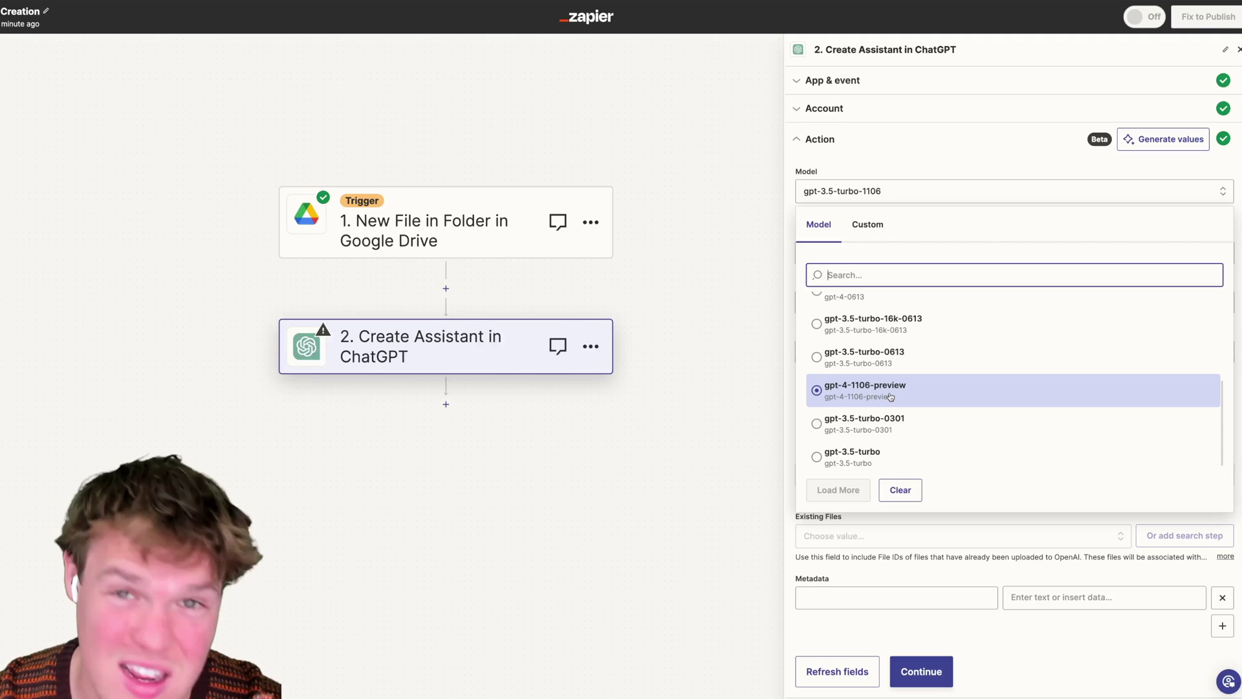
{"action": "scroll", "coordinate": [891, 389], "scroll_direction": "up", "scroll_amount": 5}
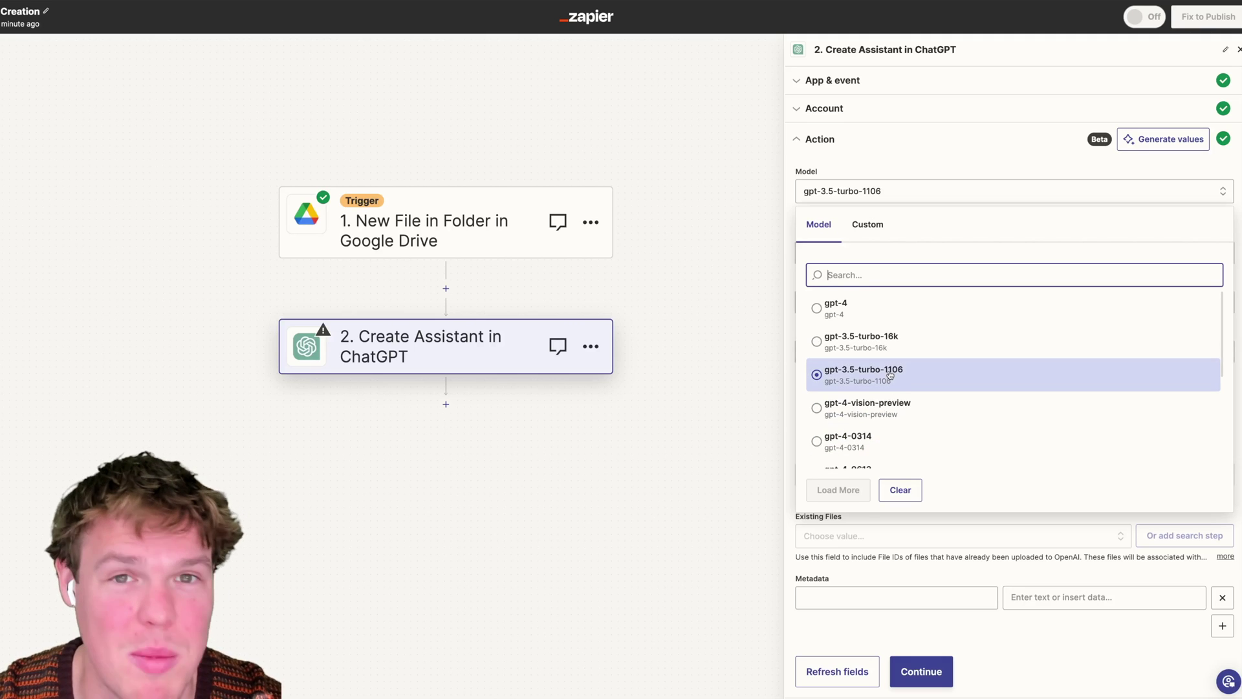
{"action": "left_click", "coordinate": [891, 374]}
Step: Name the assistant "Global Scientist"
{"action": "scroll", "coordinate": [934, 275], "scroll_direction": "down", "scroll_amount": 1}
{"action": "left_click", "coordinate": [915, 247]}
{"action": "type", "text": "Global Scientist"}
{"action": "left_click", "coordinate": [972, 220]}
{"action": "scroll", "coordinate": [972, 220], "scroll_direction": "down", "scroll_amount": 1}
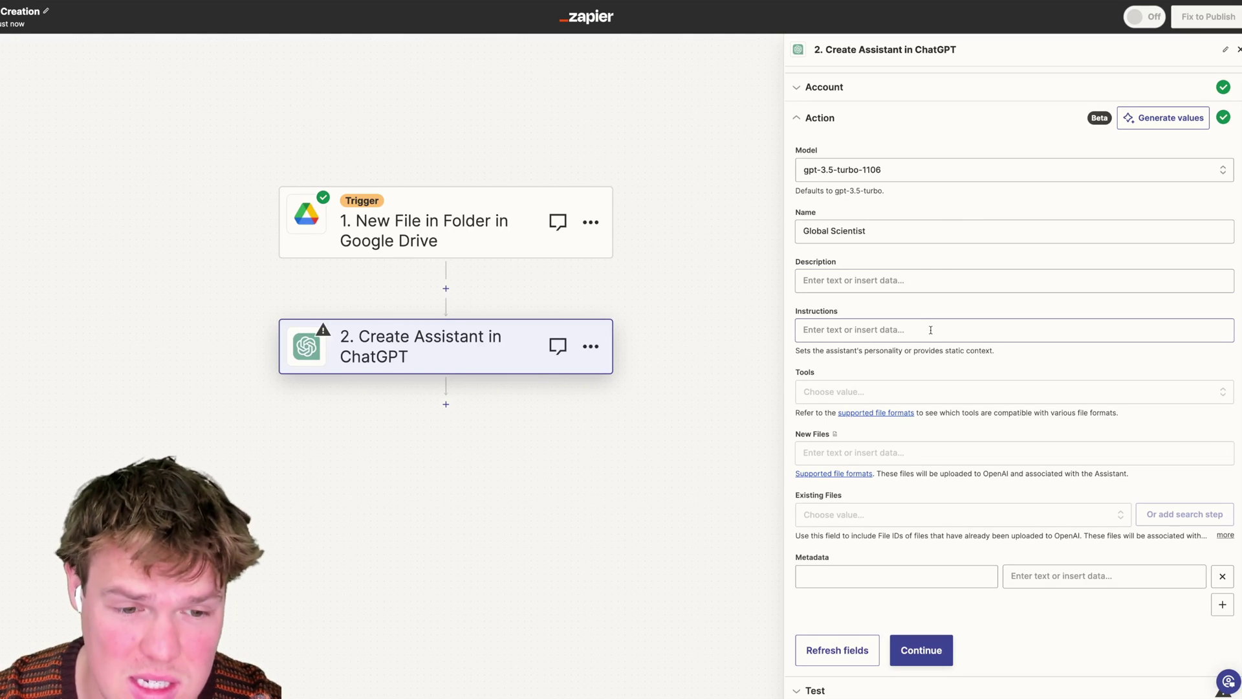
Step: Give the assistant the Retrieval tool for asking questions about a document like a PDF
{"action": "left_click", "coordinate": [903, 396]}
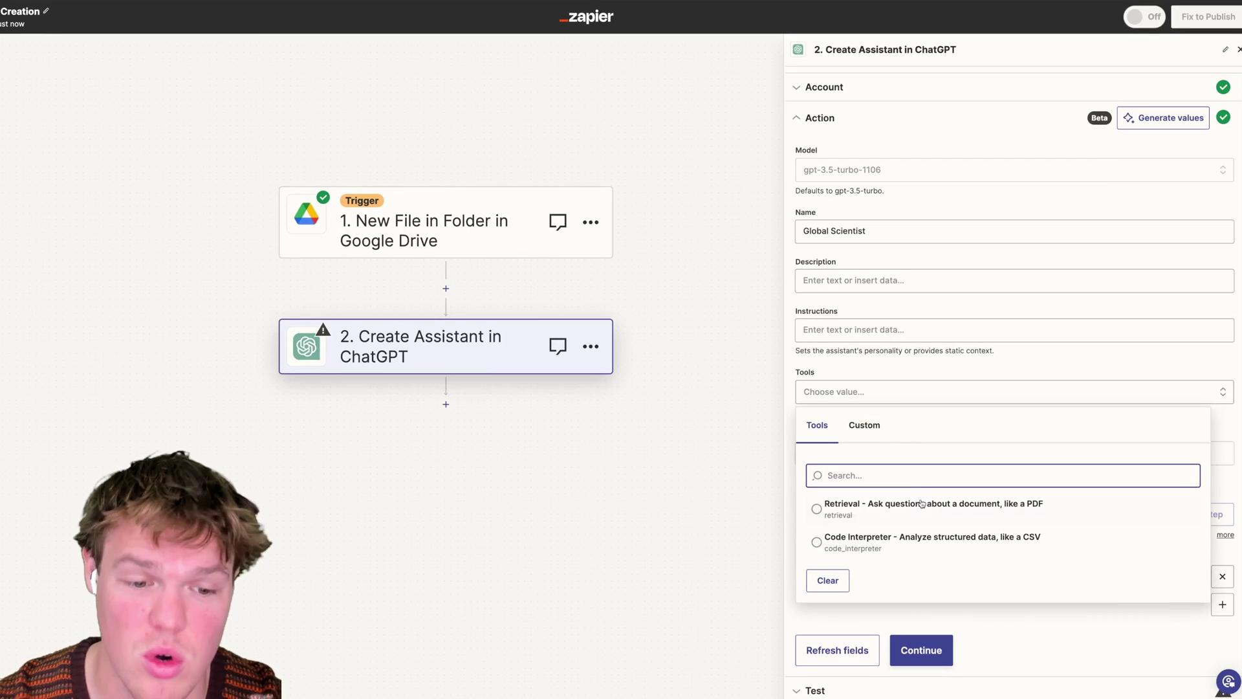
{"action": "left_click", "coordinate": [920, 547]}
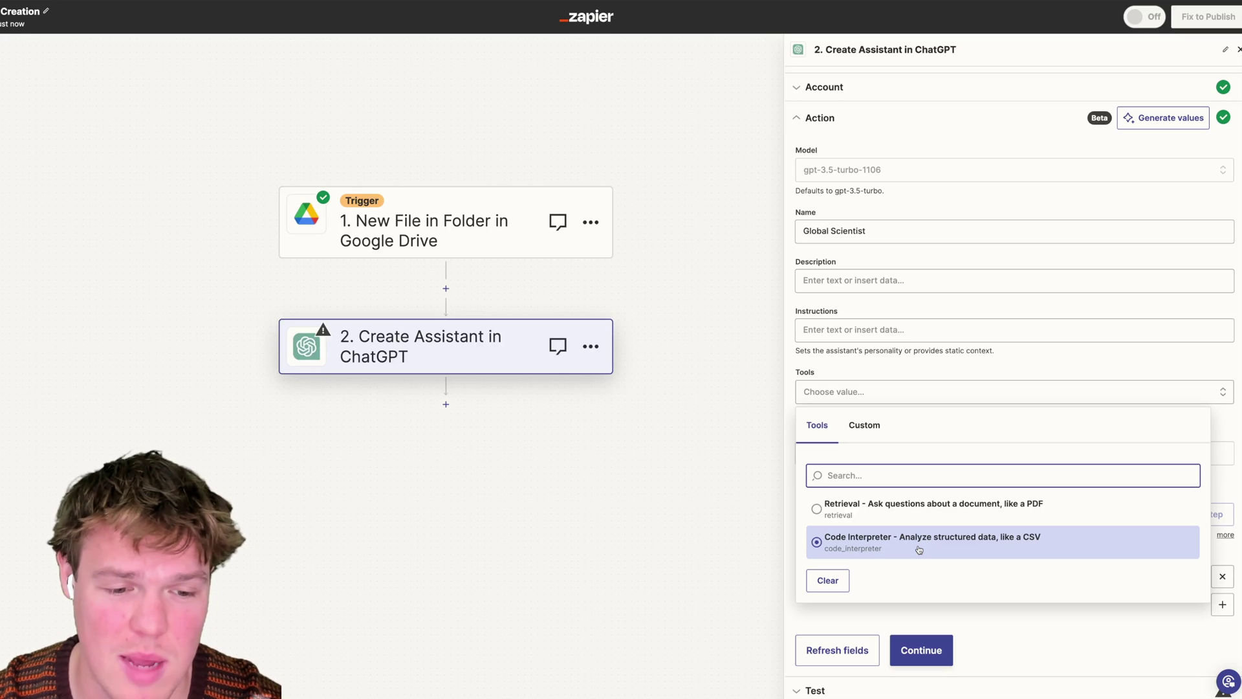
{"action": "left_click", "coordinate": [915, 515]}
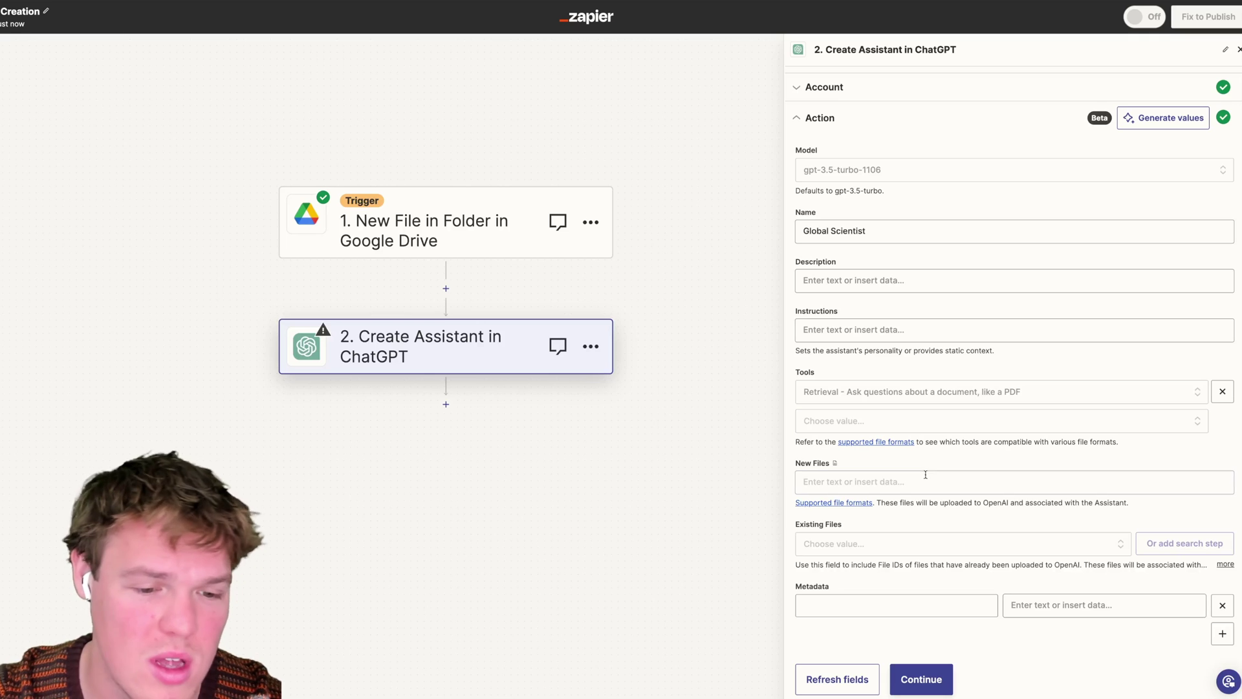
{"action": "scroll", "coordinate": [924, 476], "scroll_direction": "down", "scroll_amount": 1}
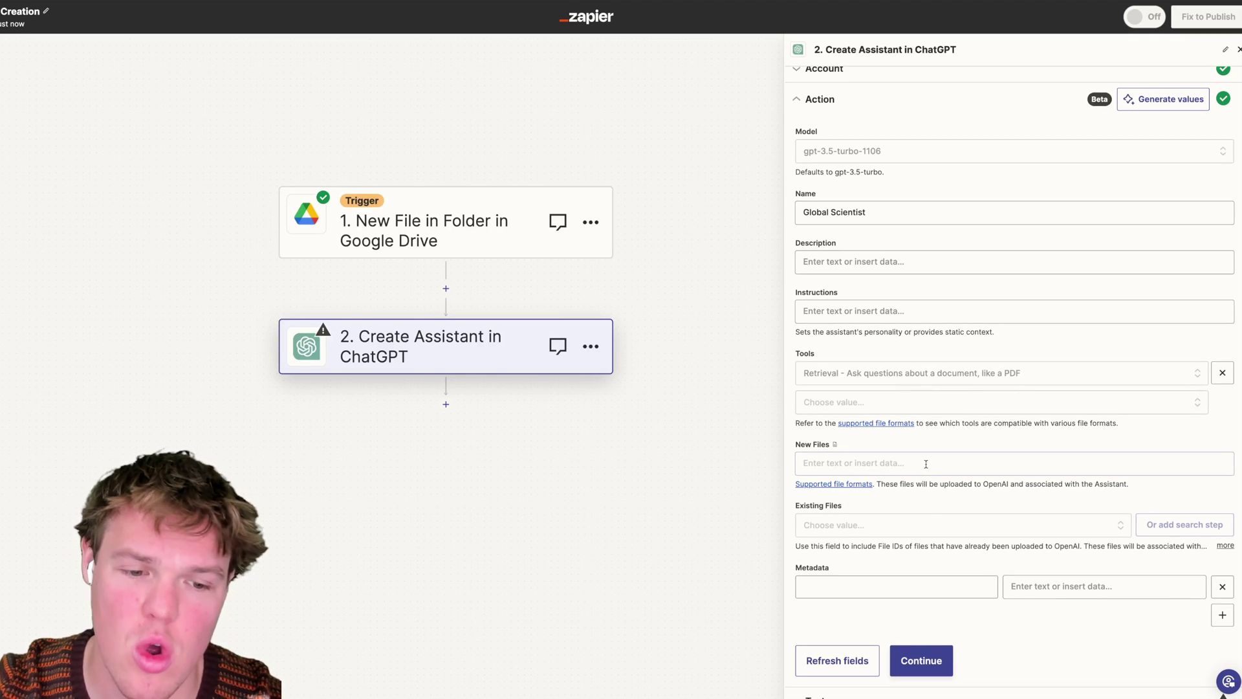
{"action": "scroll", "coordinate": [927, 513], "scroll_direction": "down", "scroll_amount": 1}
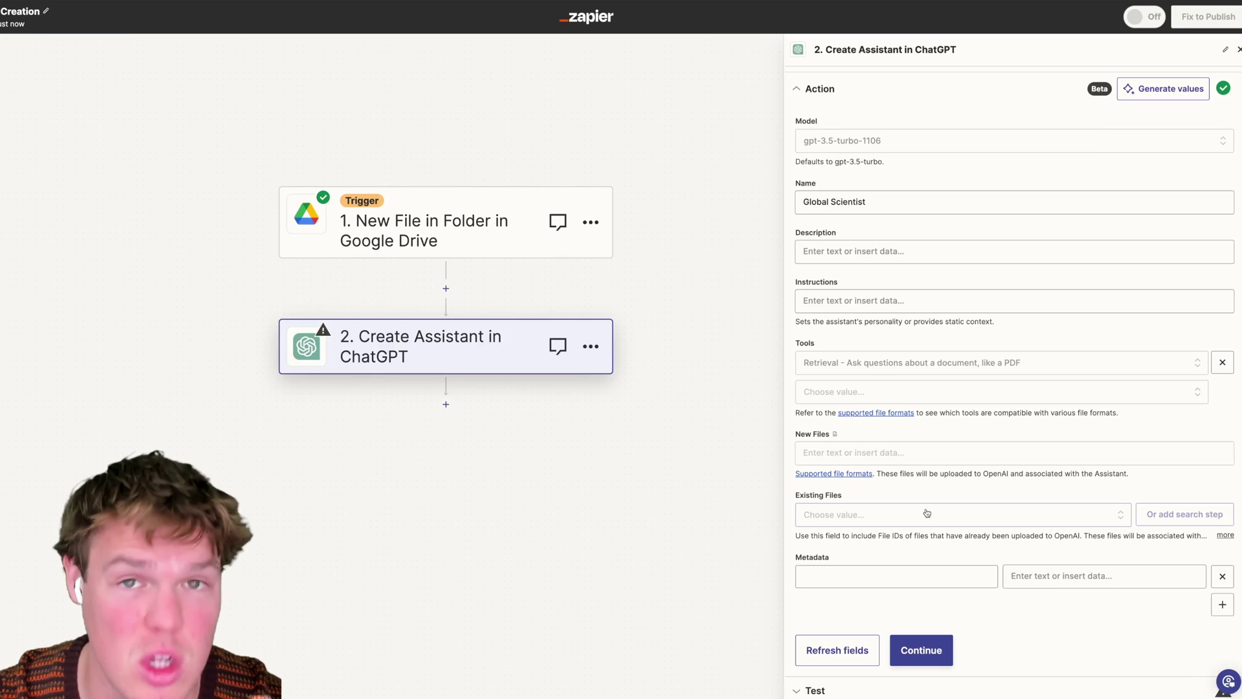
Step: Map the File field from the Google Drive trigger into the assistant's New Files
{"action": "left_click", "coordinate": [936, 459]}
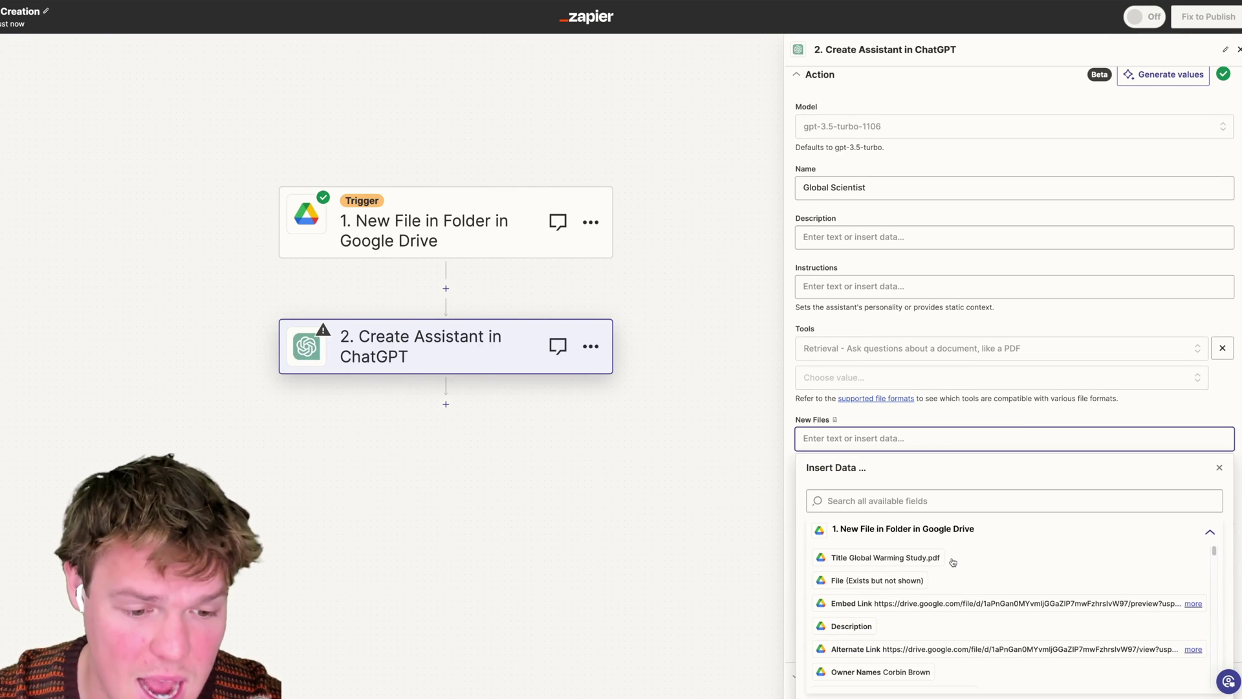
{"action": "left_click", "coordinate": [919, 580]}
{"action": "left_click", "coordinate": [986, 409]}
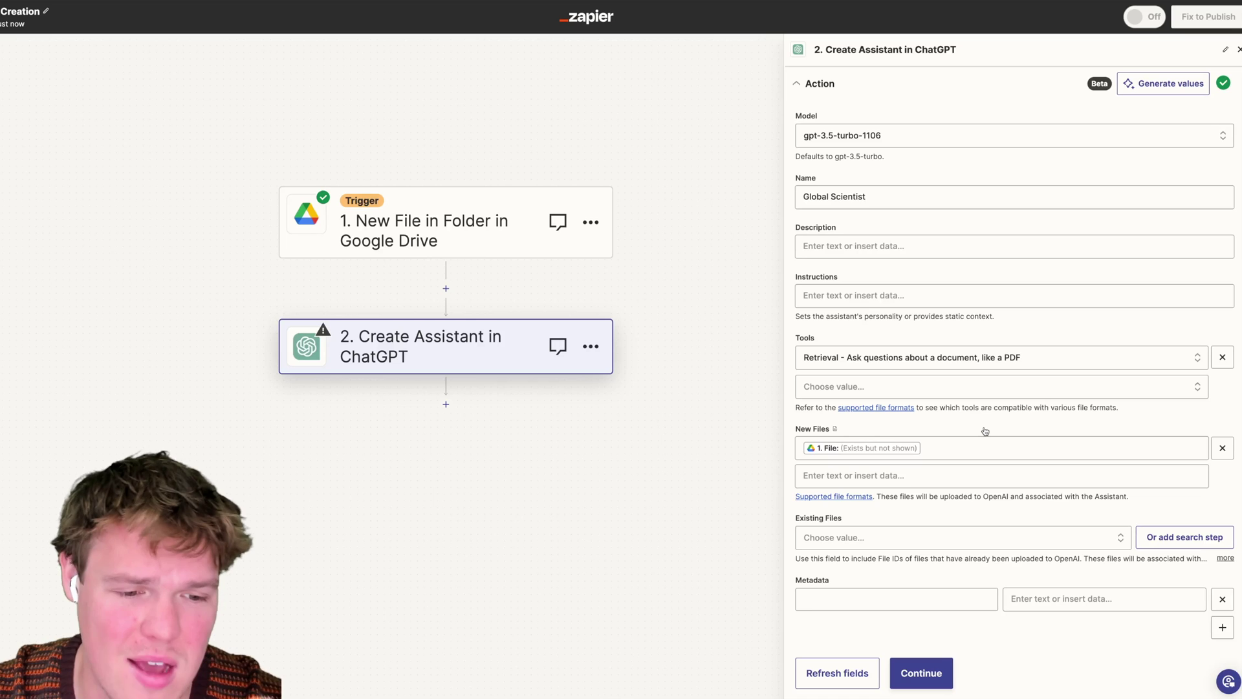
Step: Finish the action setup and test the Create Assistant step by sending the assistant to ChatGPT
{"action": "scroll", "coordinate": [985, 431], "scroll_direction": "down", "scroll_amount": 1}
{"action": "left_click", "coordinate": [922, 651]}
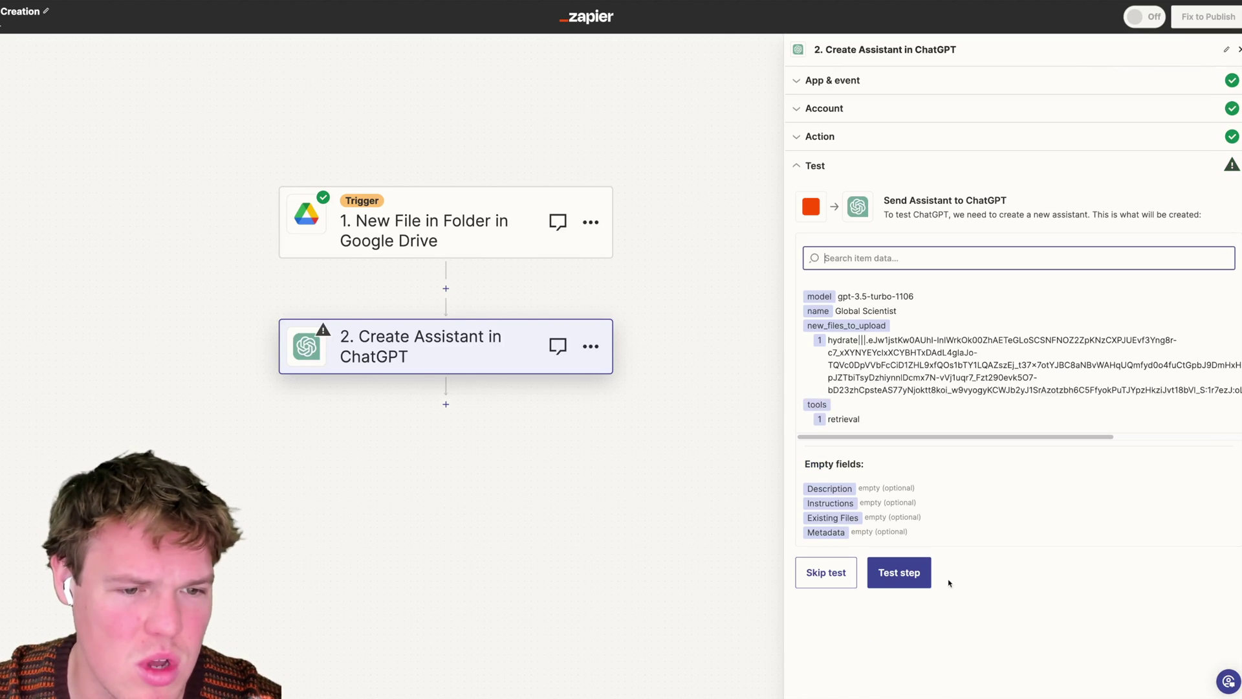
{"action": "left_click", "coordinate": [917, 571]}
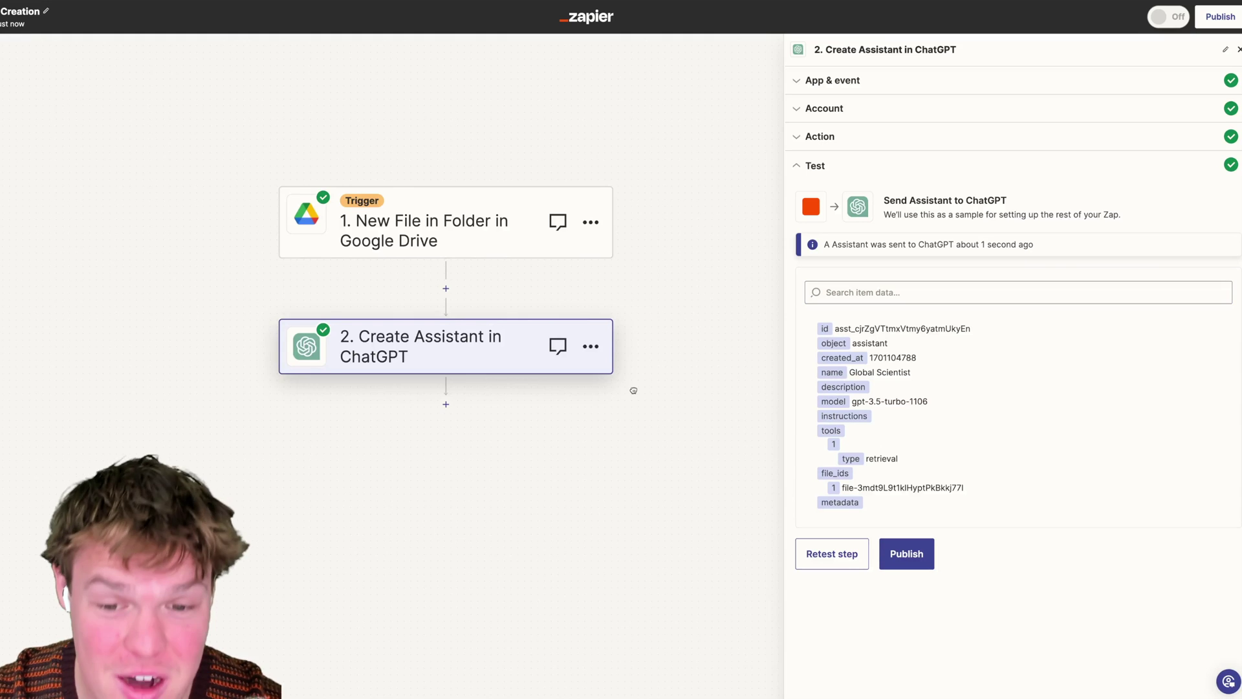
Step: Add a third step after Create Assistant and search for "chatgpt" to choose ChatGPT as its app
{"action": "left_click_drag", "start_coordinate": [632, 387], "coordinate": [631, 345]}
{"action": "left_click", "coordinate": [445, 360]}
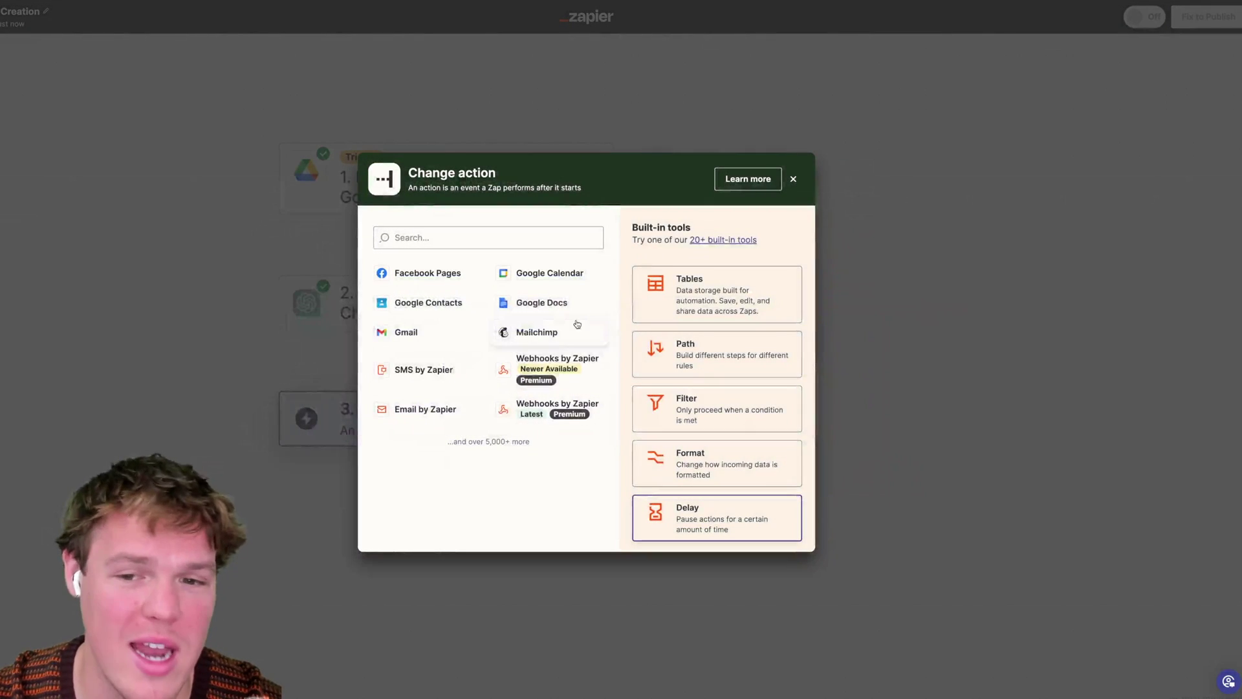
{"action": "left_click", "coordinate": [549, 237]}
{"action": "type", "text": "chatgpt"}
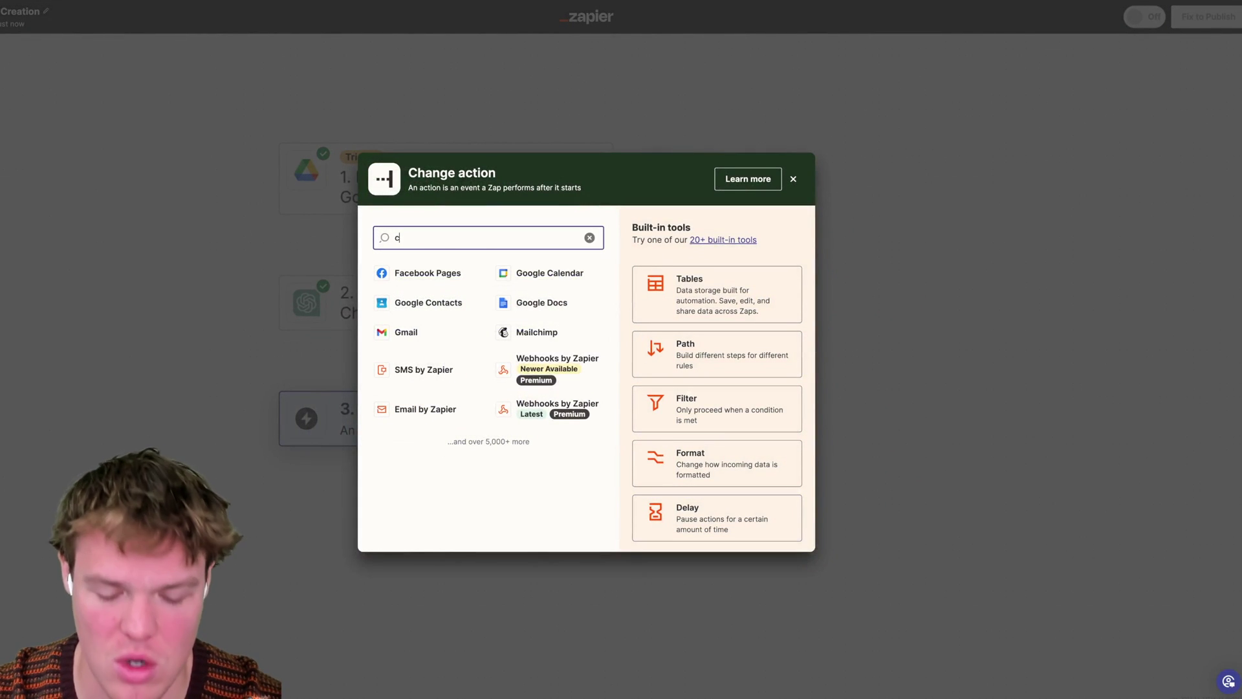
{"action": "left_click", "coordinate": [498, 281]}
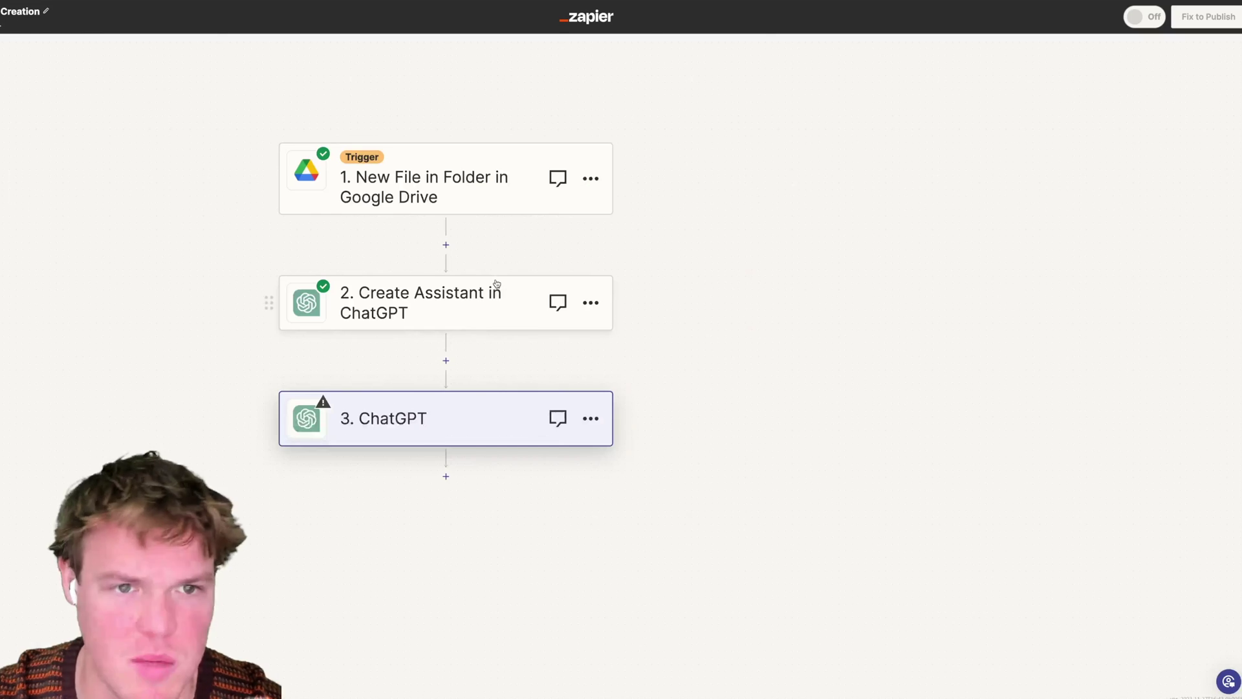
Step: Set the third step's event to Conversation With Assistant and accept the connected ChatGPT account
{"action": "left_click", "coordinate": [874, 175]}
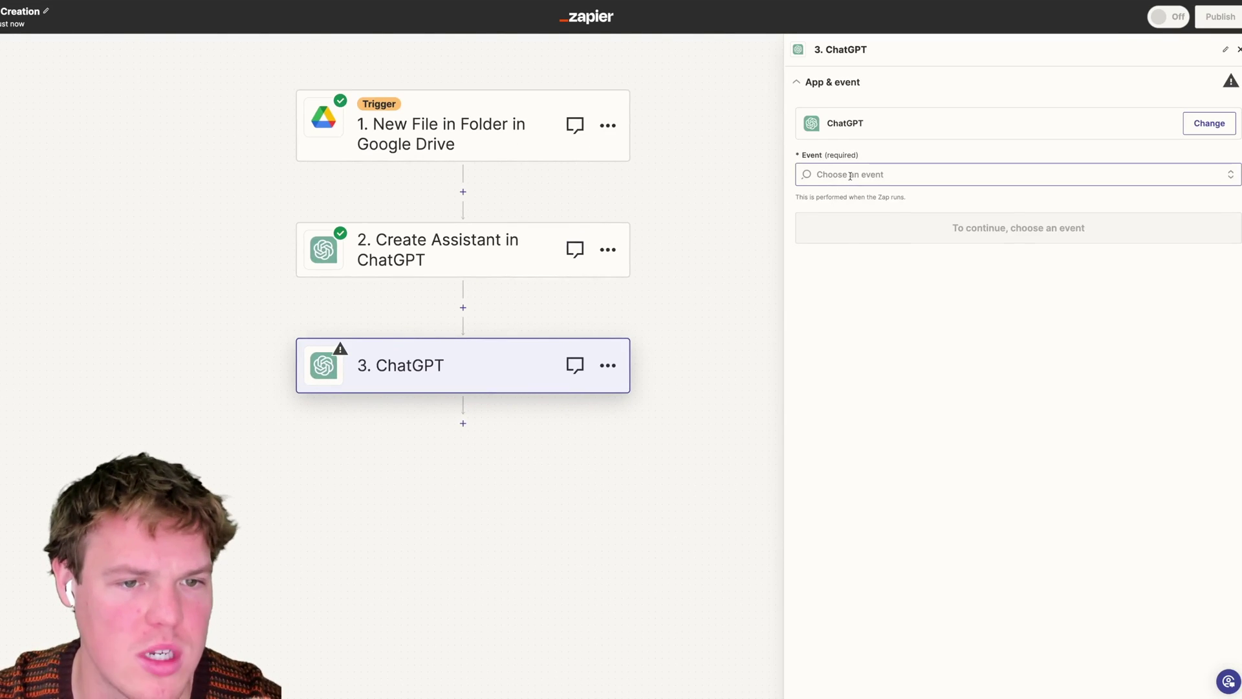
{"action": "scroll", "coordinate": [877, 272], "scroll_direction": "down", "scroll_amount": 1}
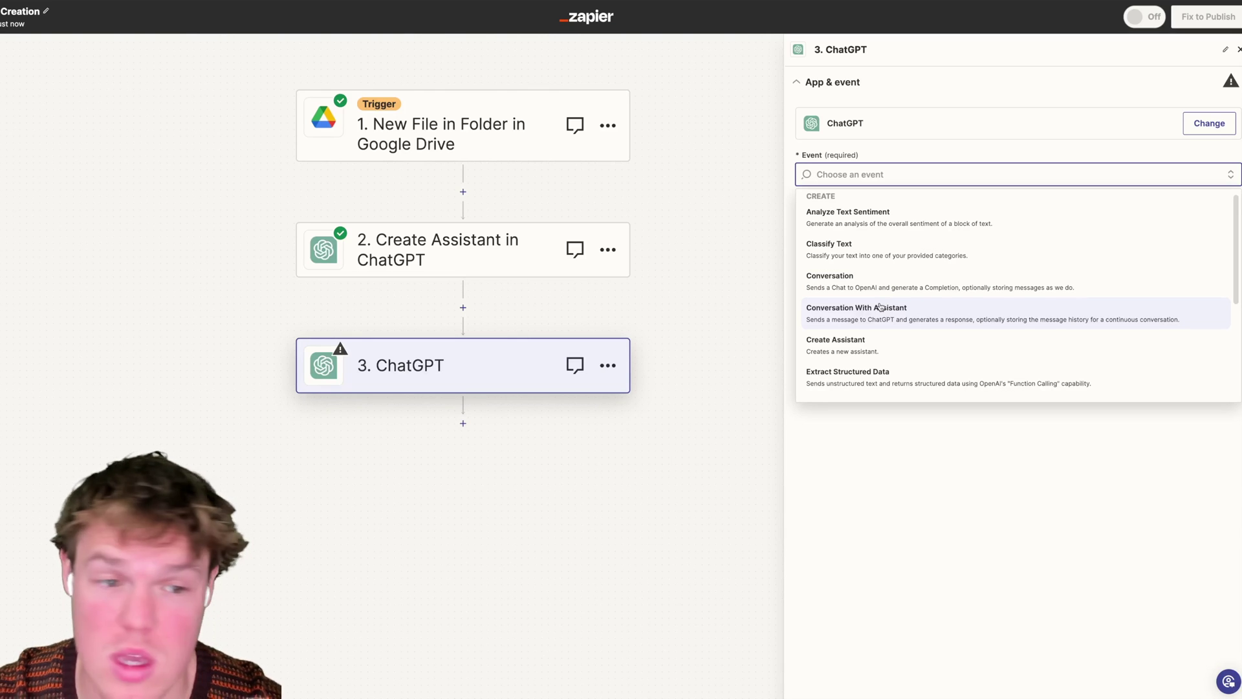
{"action": "left_click", "coordinate": [881, 308]}
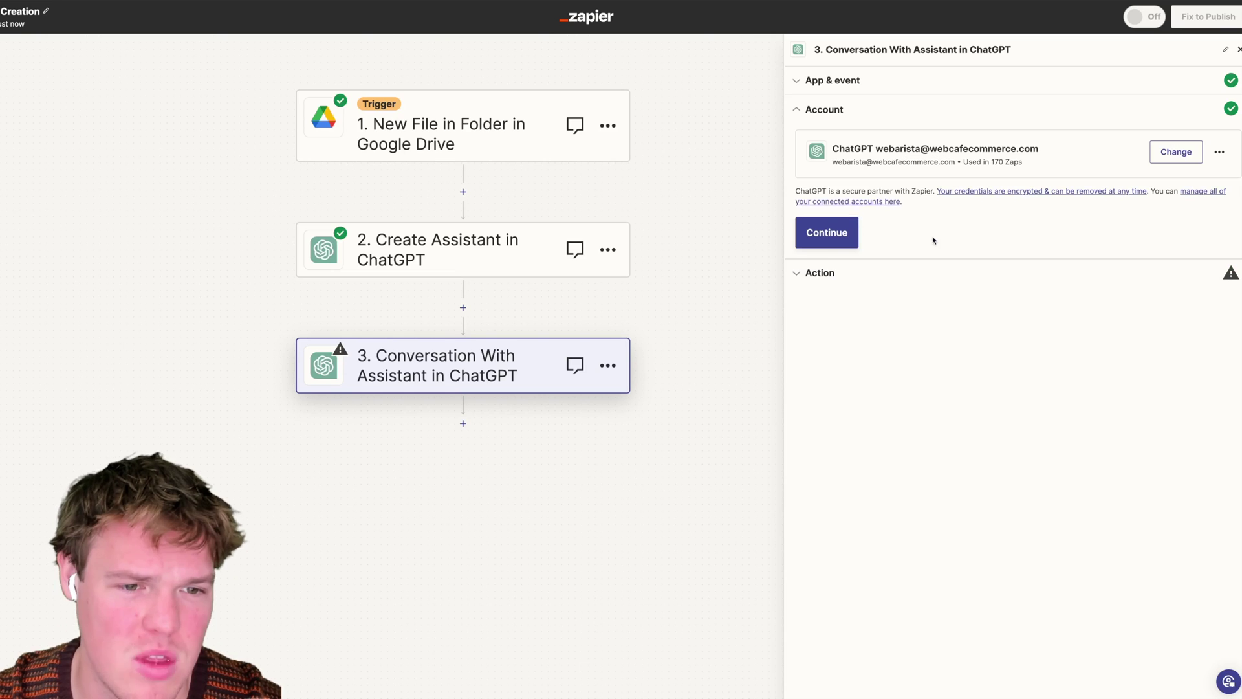
{"action": "left_click", "coordinate": [830, 245]}
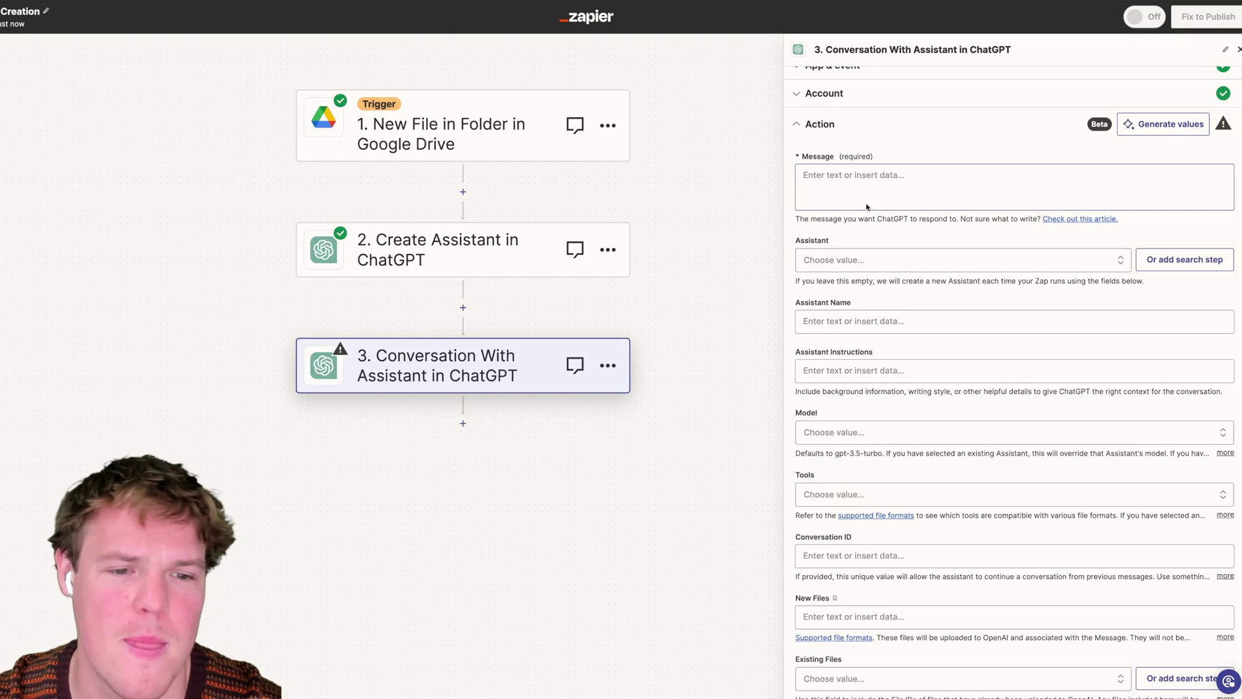
{"action": "scroll", "coordinate": [870, 233], "scroll_direction": "up", "scroll_amount": 1}
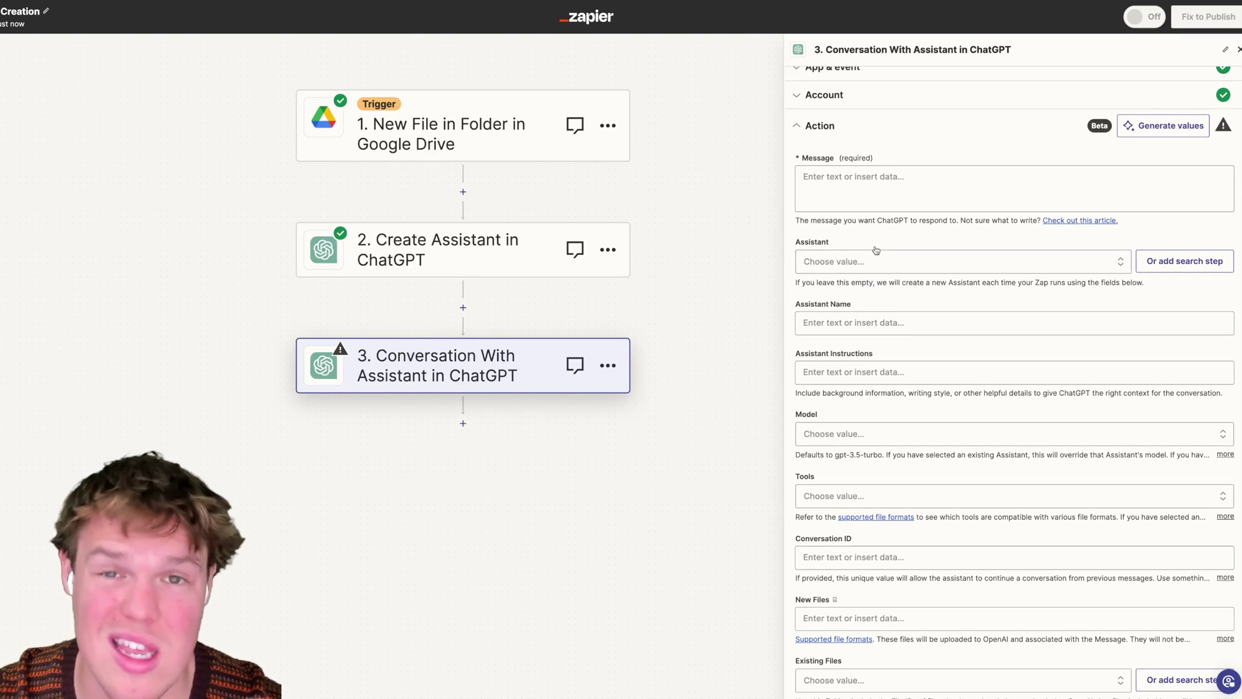
Step: Choose Global Scientist as the conversation's assistant and check its ID in the OpenAI Assistants list
{"action": "left_click", "coordinate": [876, 268]}
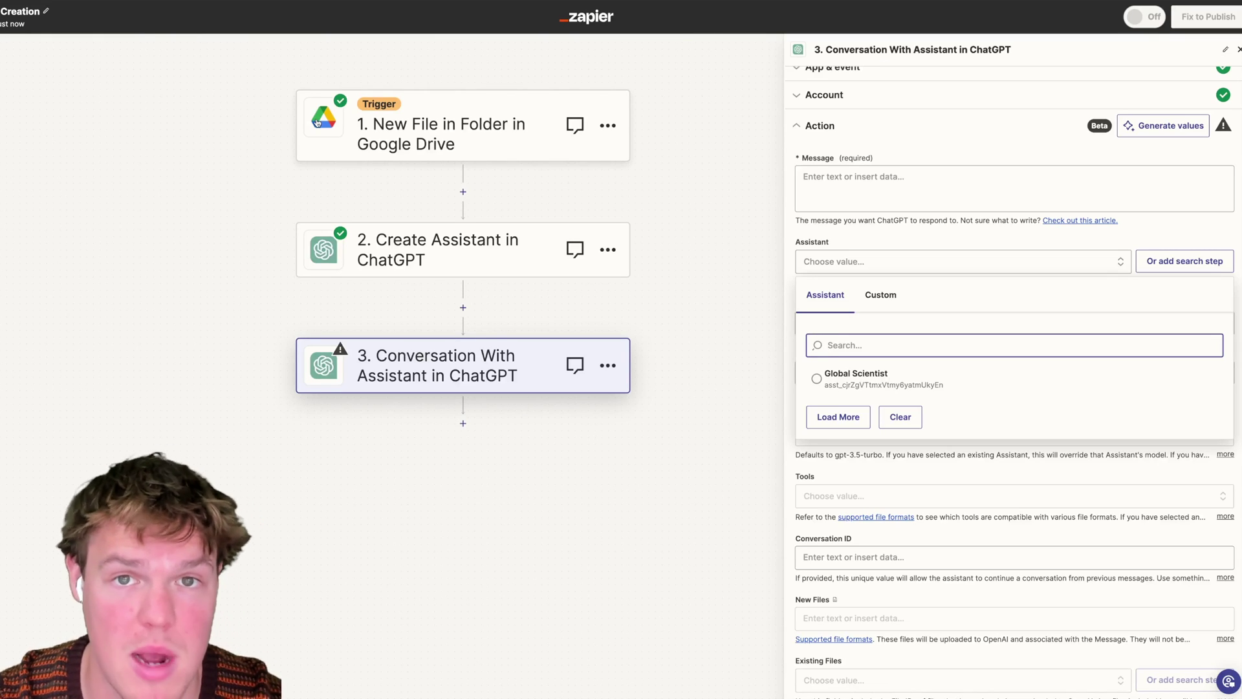
{"action": "left_click", "coordinate": [884, 304]}
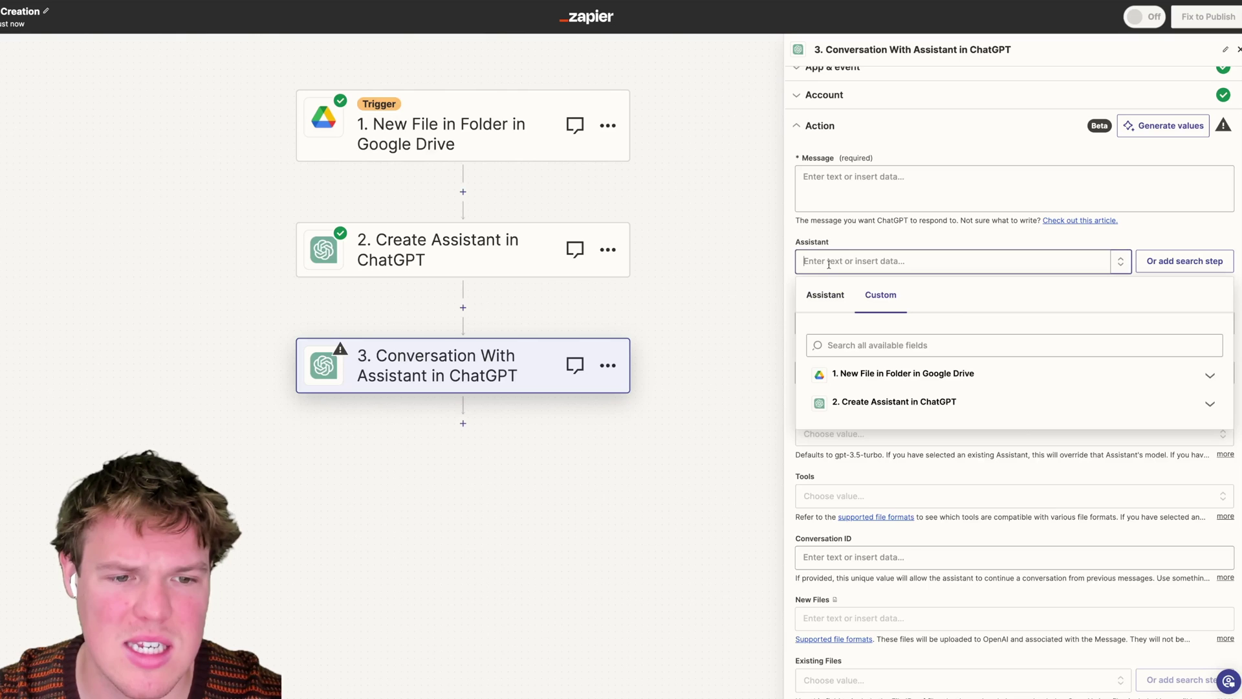
{"action": "left_click", "coordinate": [827, 296]}
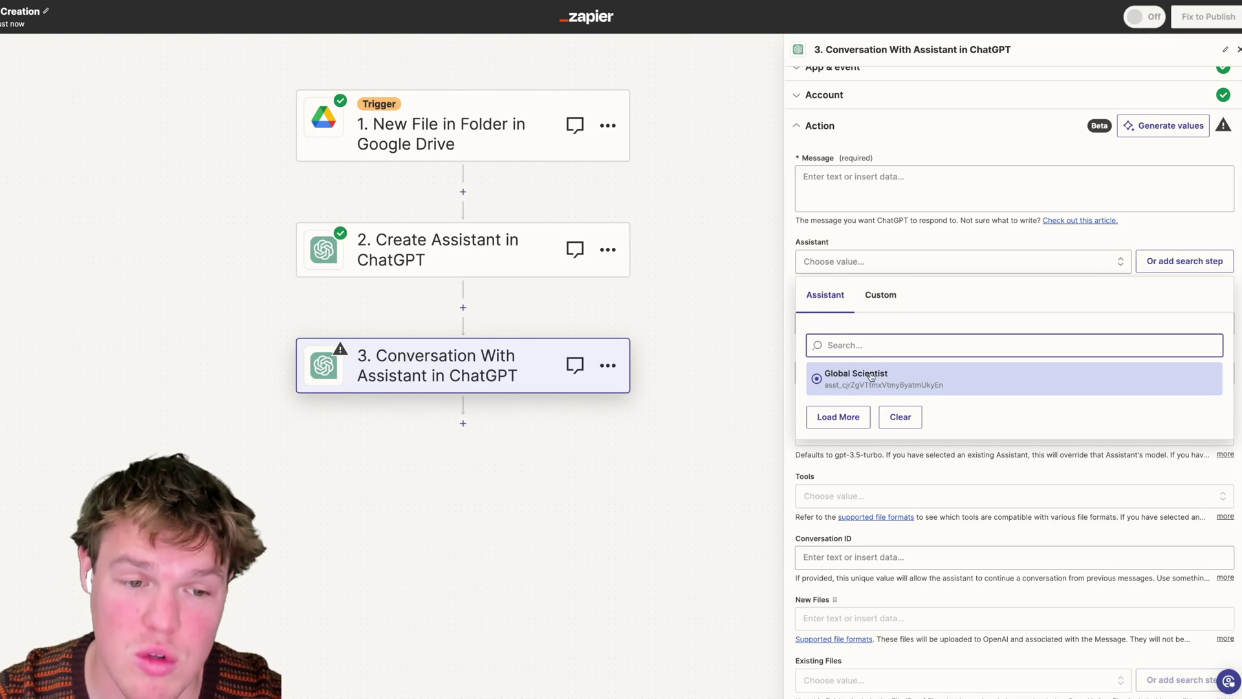
{"action": "left_click", "coordinate": [870, 387]}
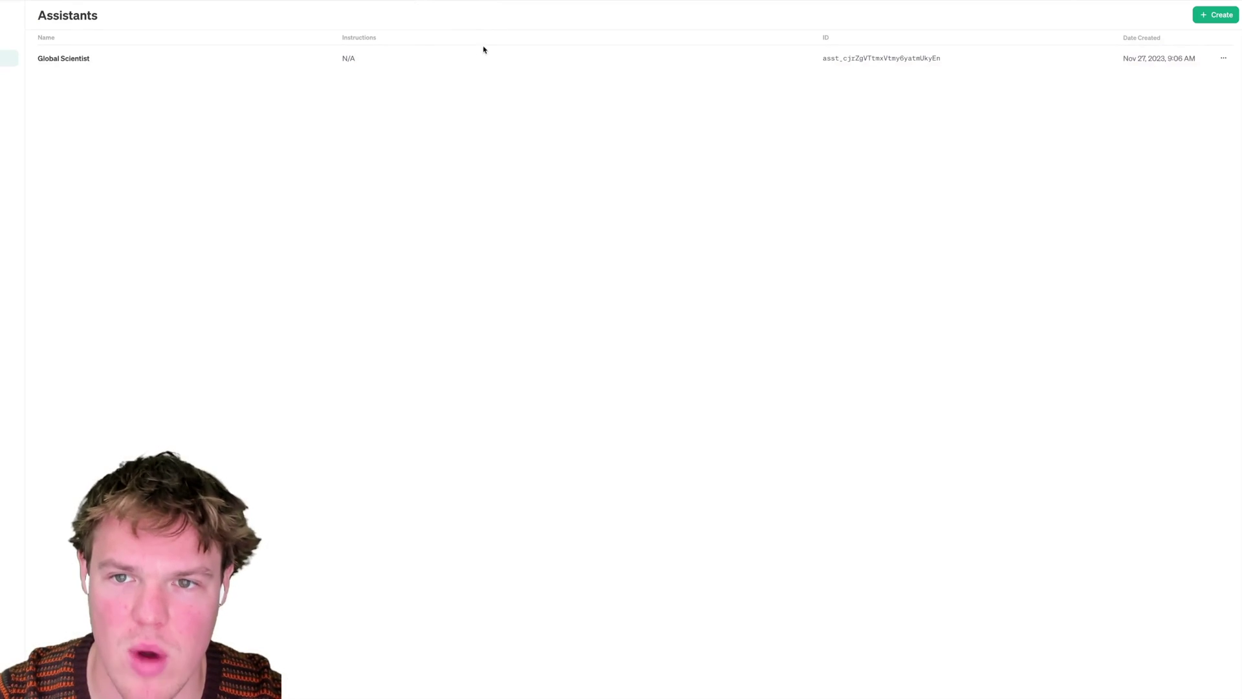
{"action": "left_click_drag", "start_coordinate": [822, 64], "coordinate": [943, 64]}
{"action": "left_click", "coordinate": [1041, 22]}
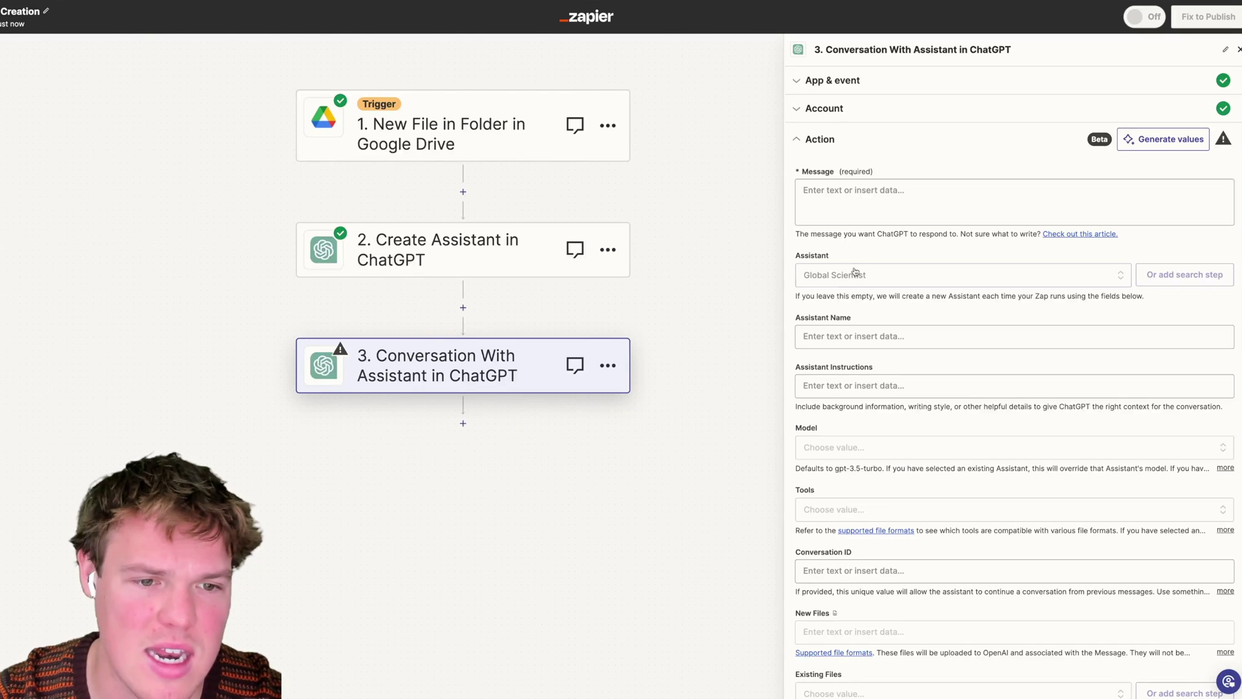
Step: Switch the Assistant field to custom data, return to the assistant list and reselect Global Scientist
{"action": "left_click", "coordinate": [852, 274]}
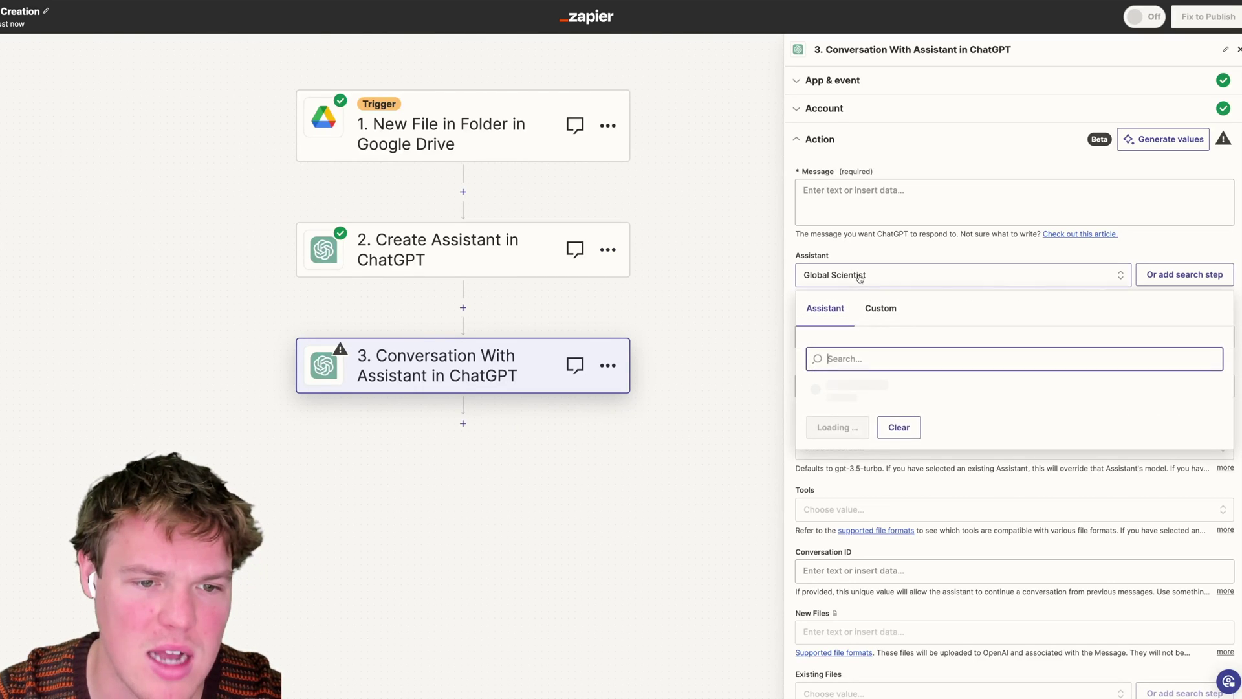
{"action": "left_click", "coordinate": [877, 309]}
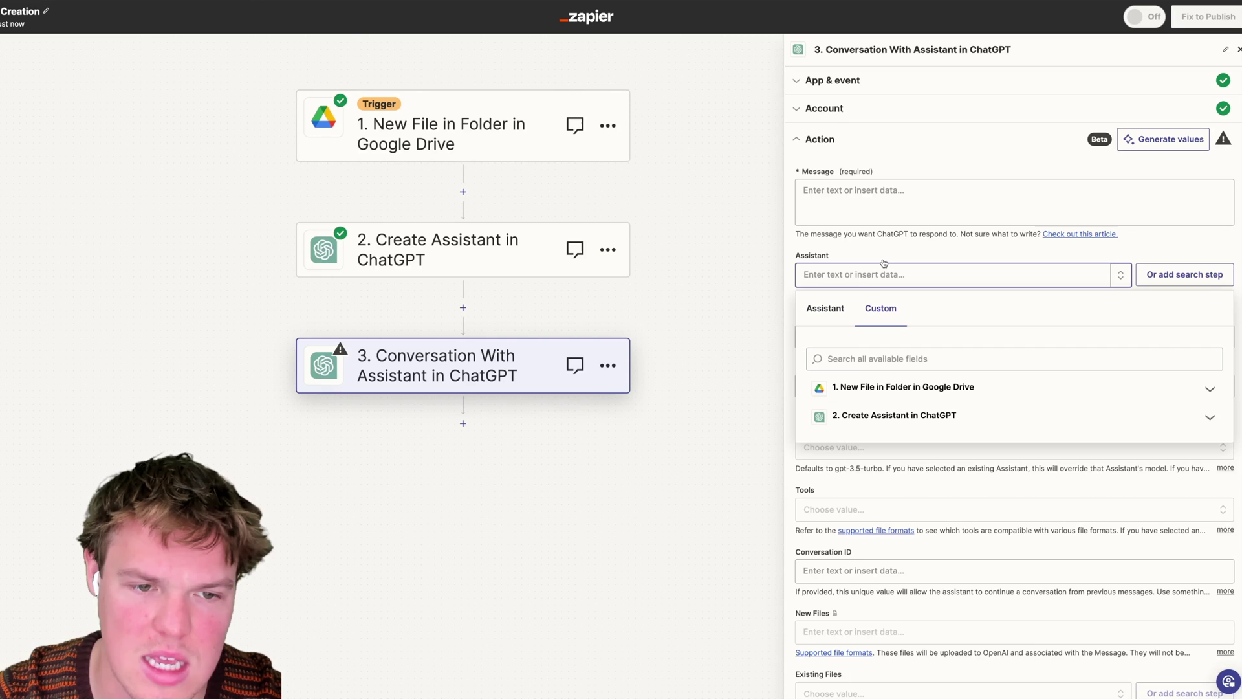
{"action": "left_click", "coordinate": [832, 307]}
{"action": "left_click", "coordinate": [848, 387]}
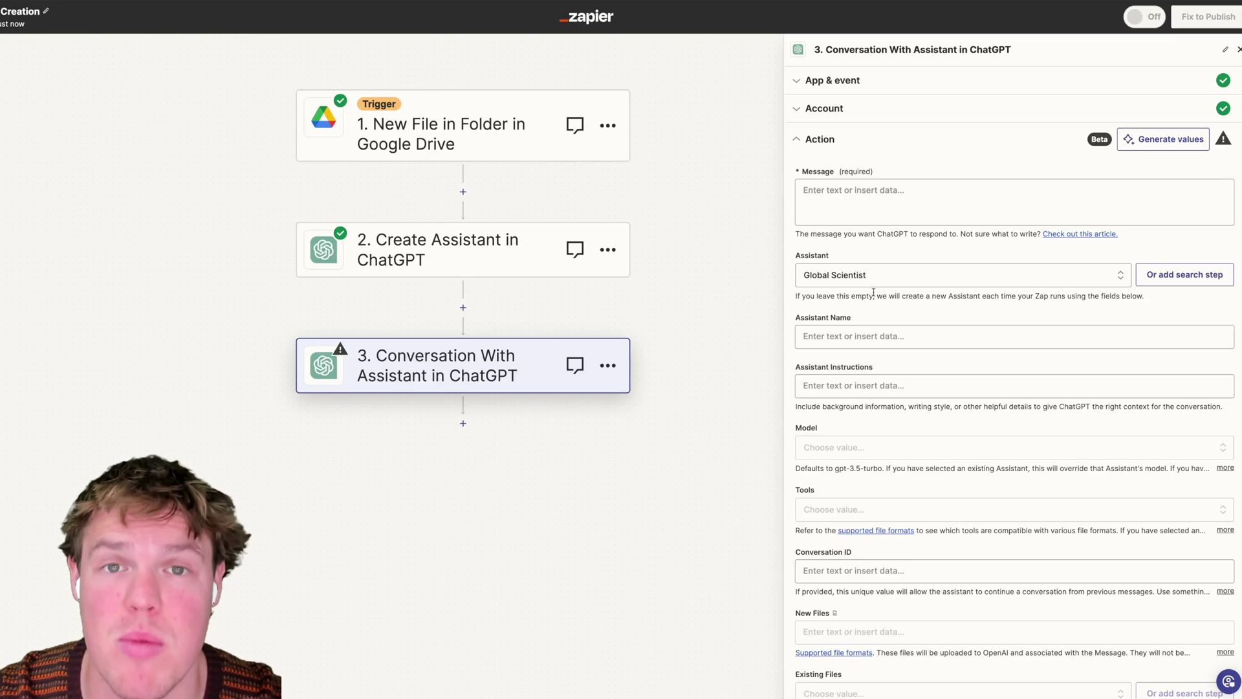
Step: Examine the optional fields of the conversation action, from Assistant Name down to Response Instructions
{"action": "scroll", "coordinate": [874, 292], "scroll_direction": "down", "scroll_amount": 2}
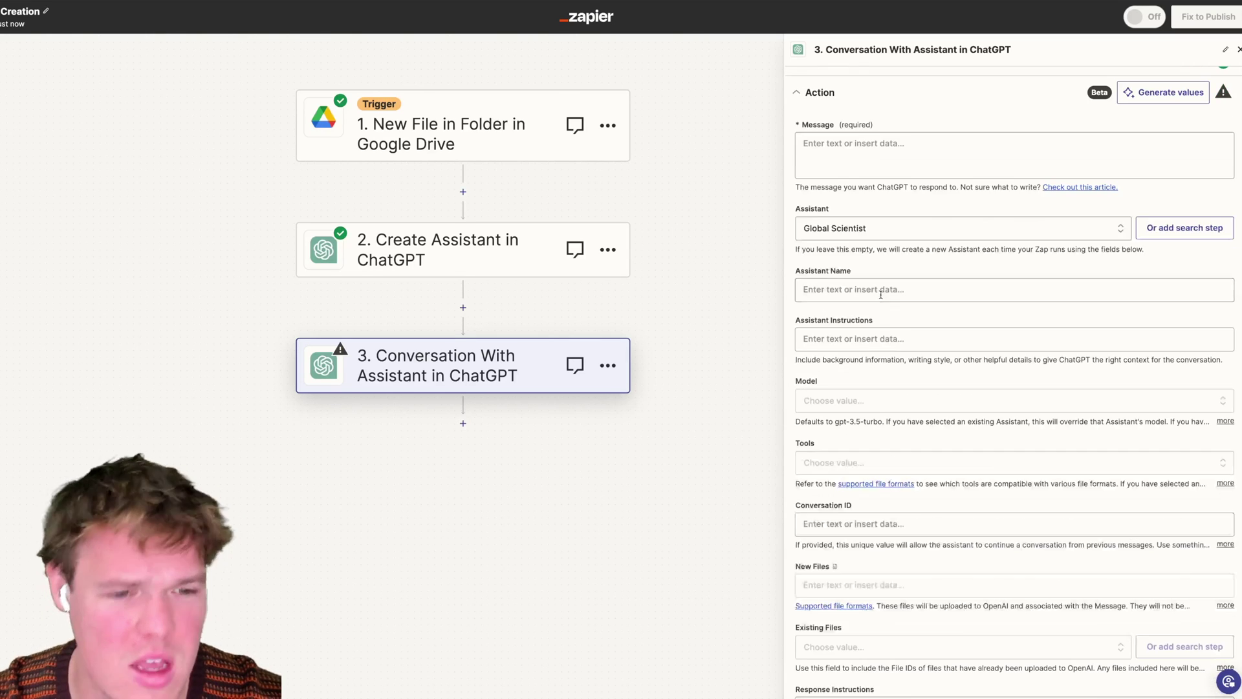
{"action": "scroll", "coordinate": [883, 292], "scroll_direction": "down", "scroll_amount": 1}
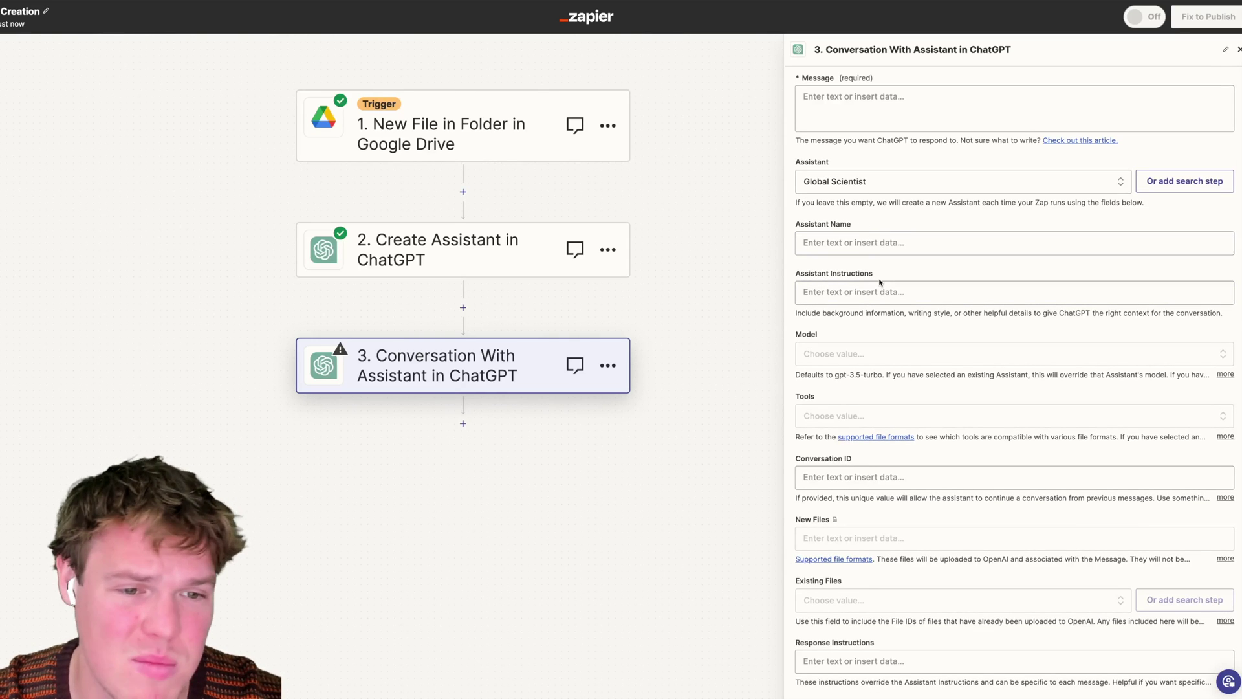
{"action": "scroll", "coordinate": [879, 282], "scroll_direction": "down", "scroll_amount": 1}
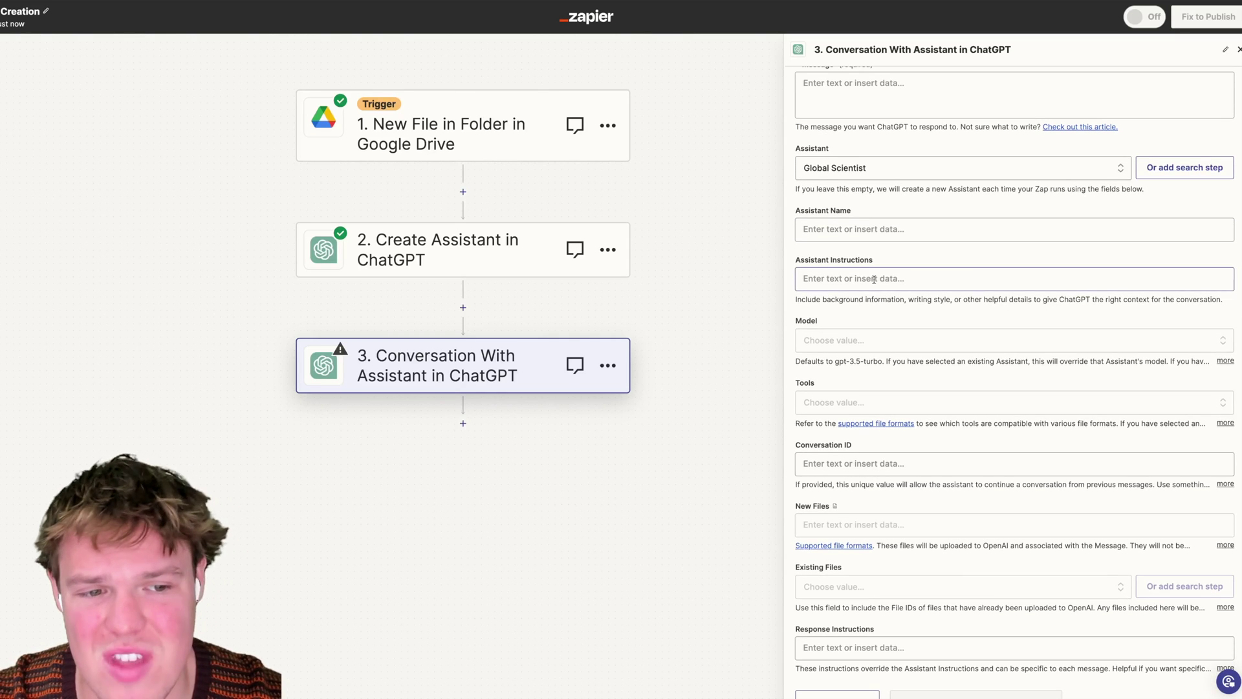
{"action": "left_click", "coordinate": [876, 279]}
{"action": "left_click", "coordinate": [916, 264]}
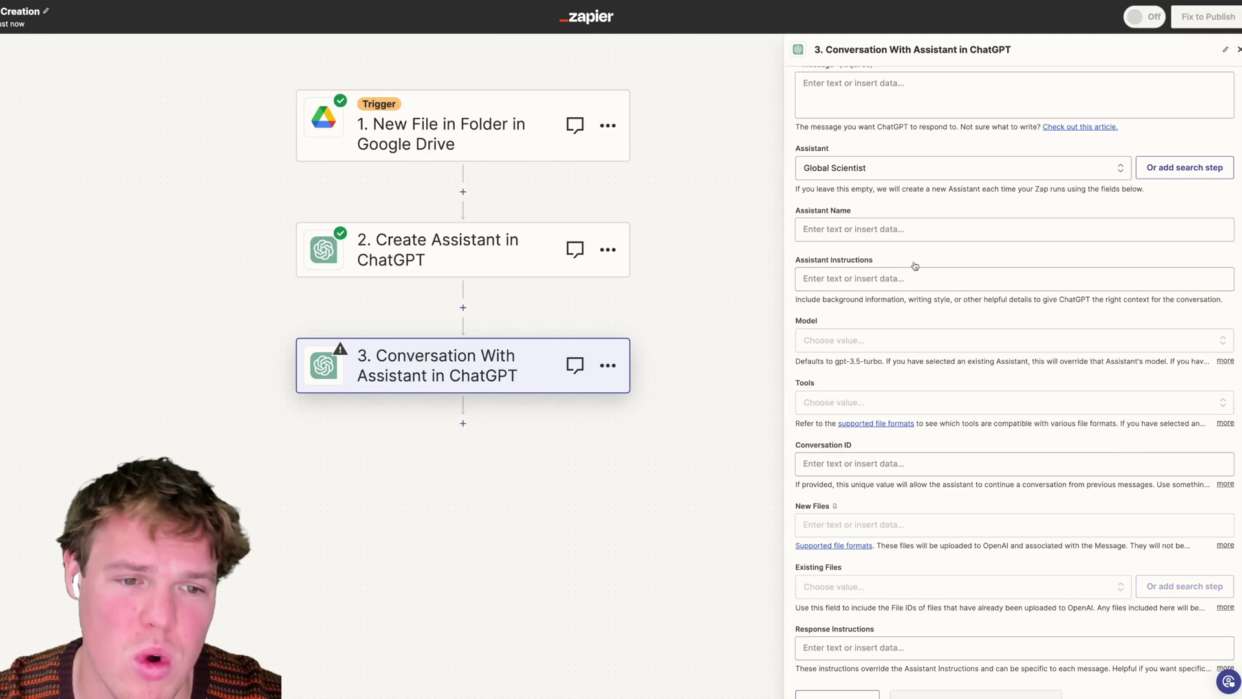
{"action": "scroll", "coordinate": [864, 305], "scroll_direction": "down", "scroll_amount": 1}
{"action": "scroll", "coordinate": [865, 310], "scroll_direction": "down", "scroll_amount": 1}
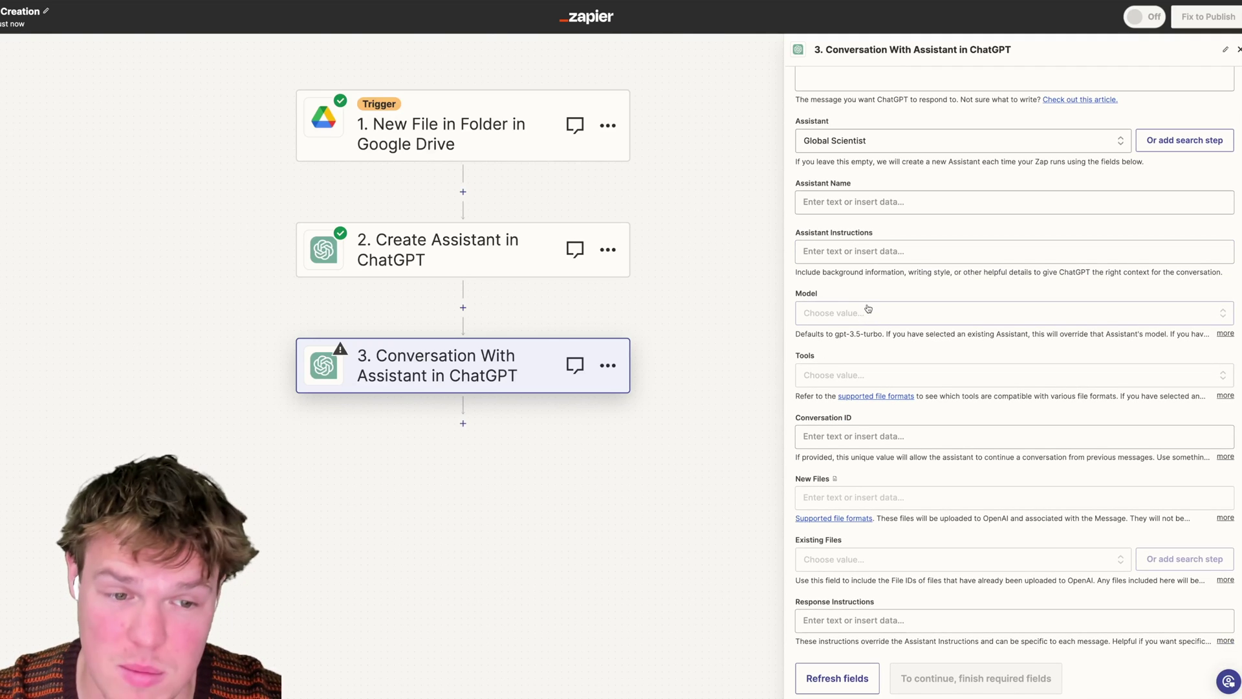
{"action": "scroll", "coordinate": [878, 315], "scroll_direction": "up", "scroll_amount": 2}
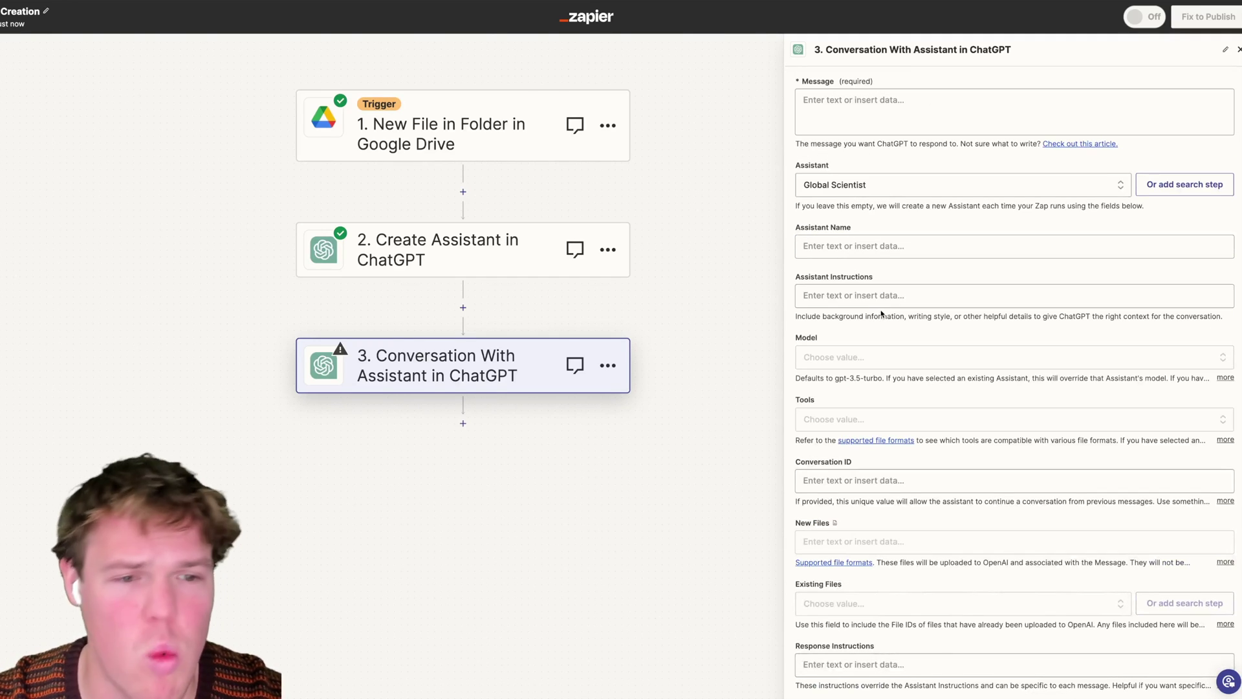
Step: Review the model, name, tools and file settings in the Create Assistant step's action
{"action": "left_click", "coordinate": [514, 264]}
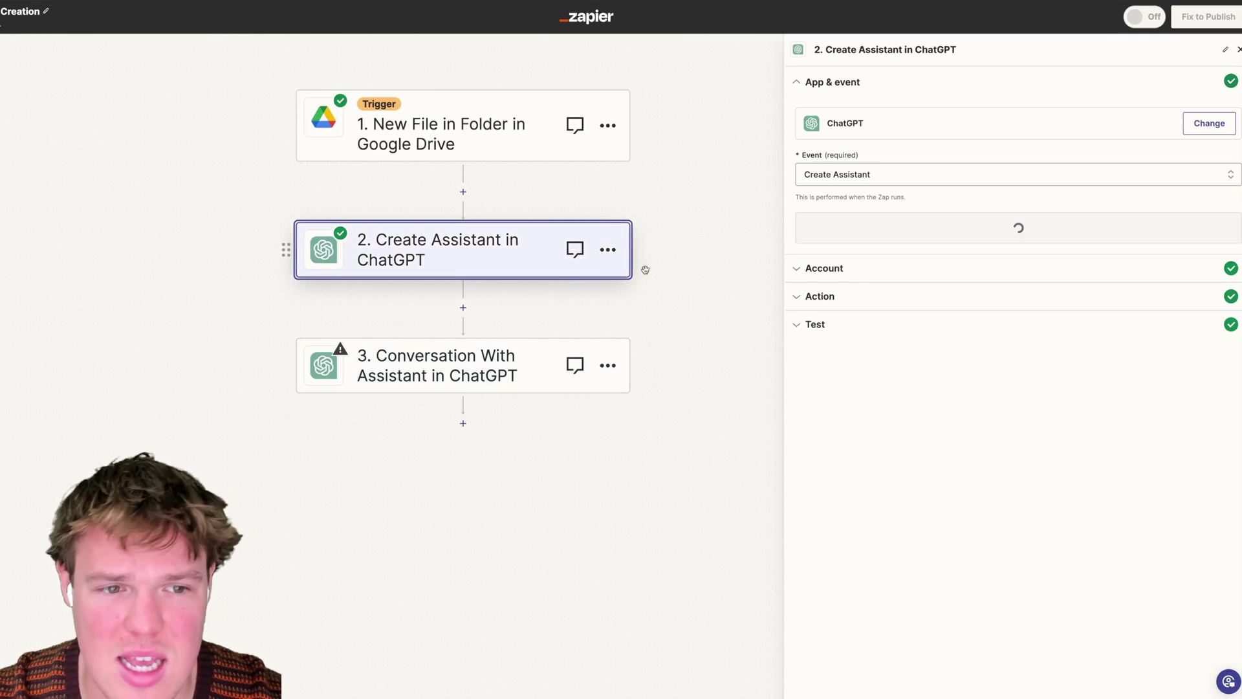
{"action": "left_click", "coordinate": [862, 295]}
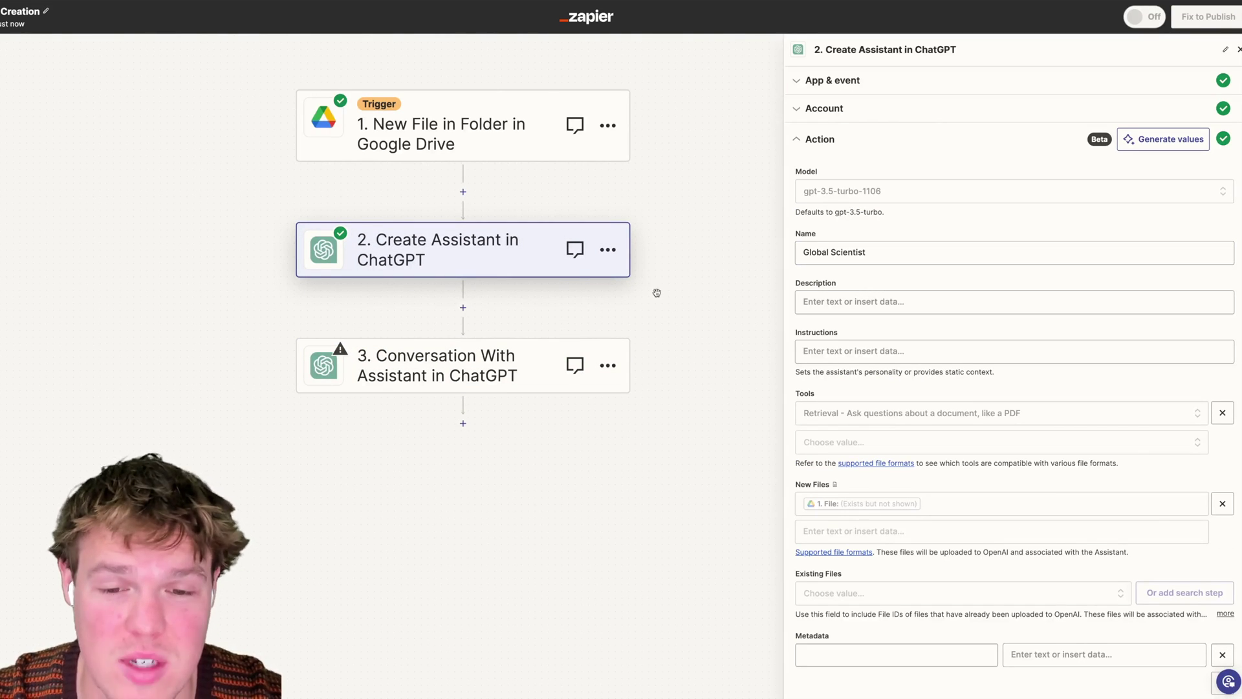
{"action": "scroll", "coordinate": [856, 447], "scroll_direction": "down", "scroll_amount": 2}
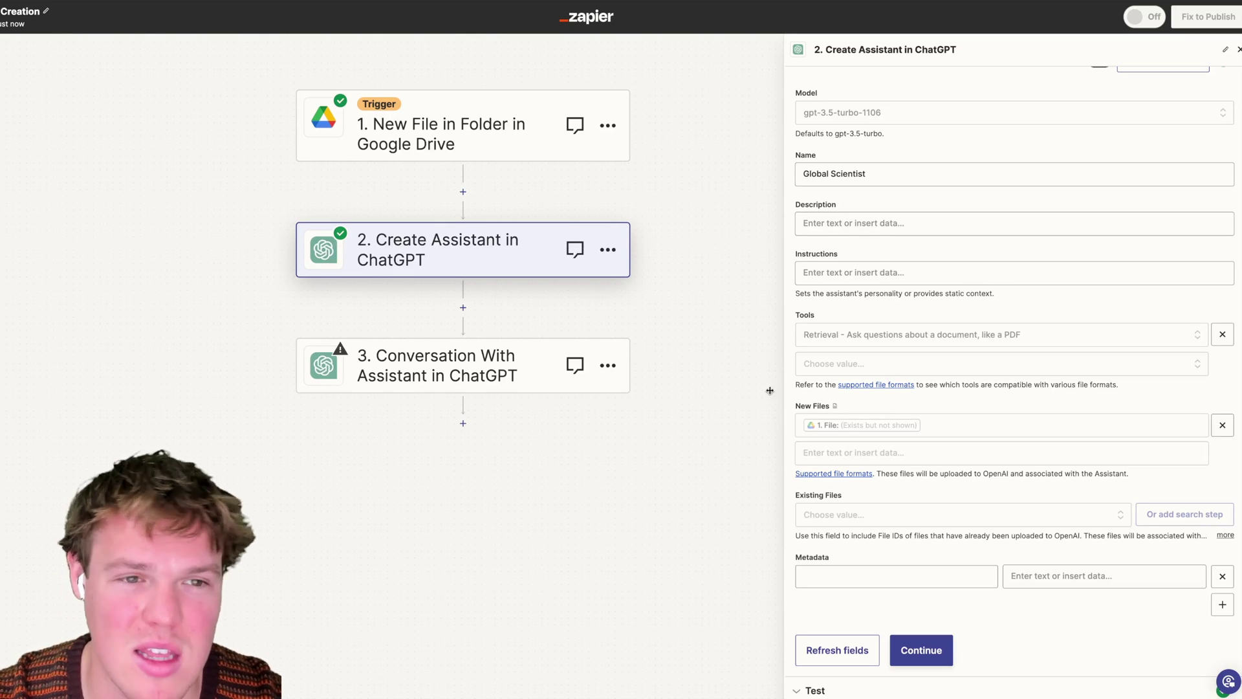
Step: Return to the Conversation With Assistant step and examine its Conversation ID, file and response instruction fields
{"action": "left_click", "coordinate": [501, 388]}
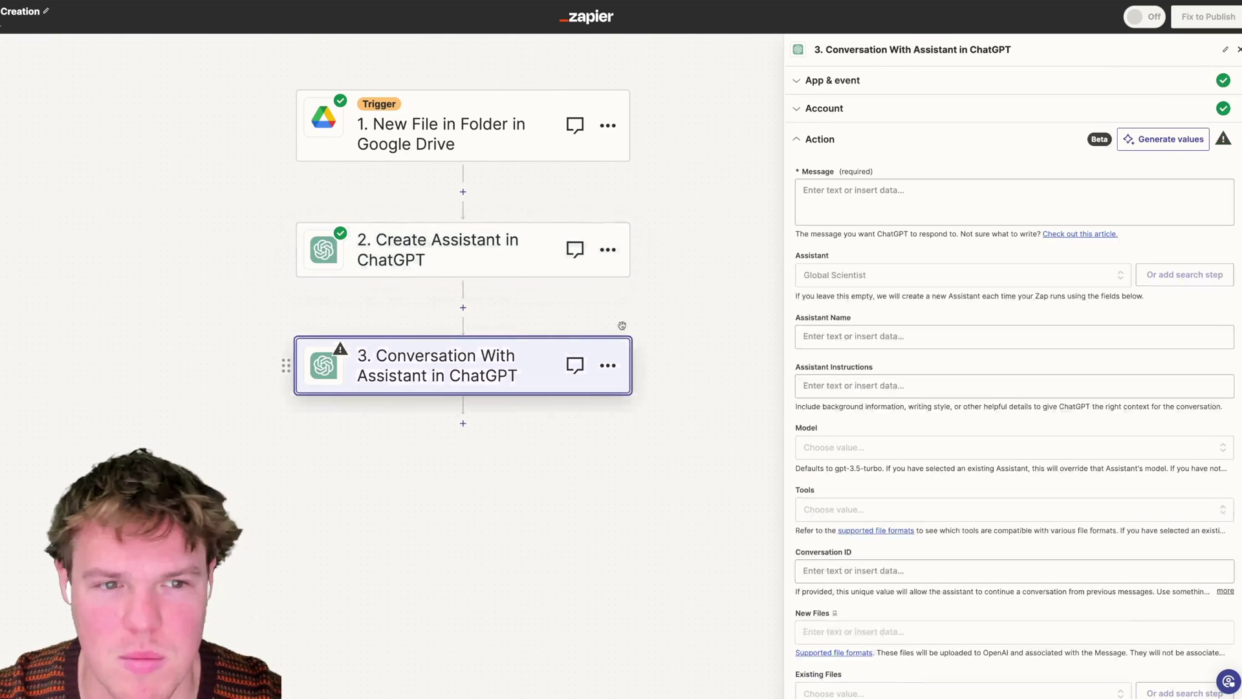
{"action": "left_click_drag", "start_coordinate": [705, 297], "coordinate": [709, 276]}
{"action": "scroll", "coordinate": [708, 273], "scroll_direction": "down", "scroll_amount": 1}
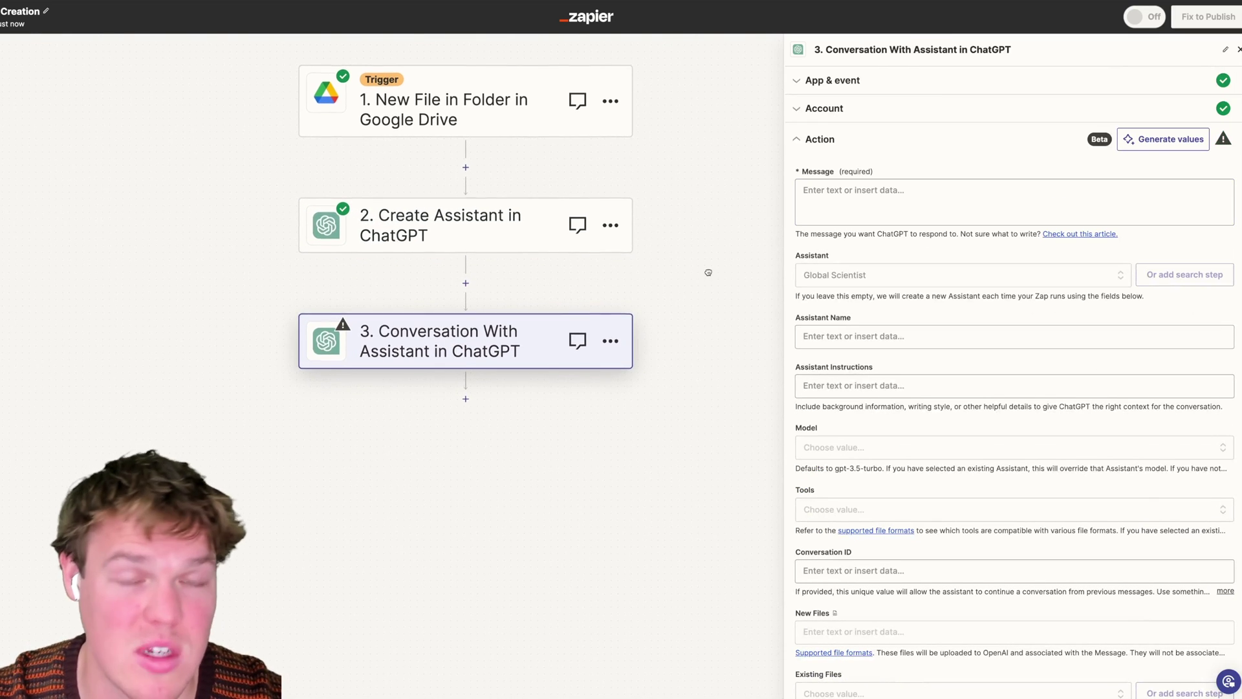
{"action": "scroll", "coordinate": [867, 226], "scroll_direction": "down", "scroll_amount": 1}
{"action": "scroll", "coordinate": [874, 224], "scroll_direction": "down", "scroll_amount": 4}
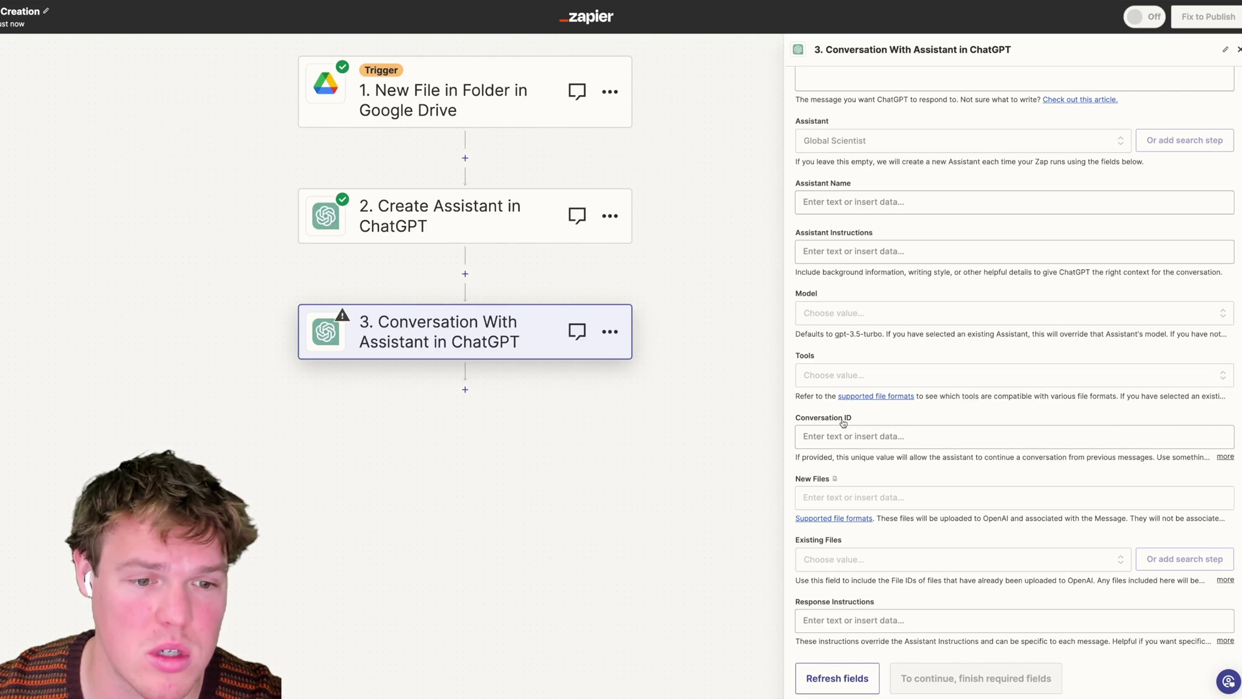
{"action": "scroll", "coordinate": [848, 414], "scroll_direction": "up", "scroll_amount": 2}
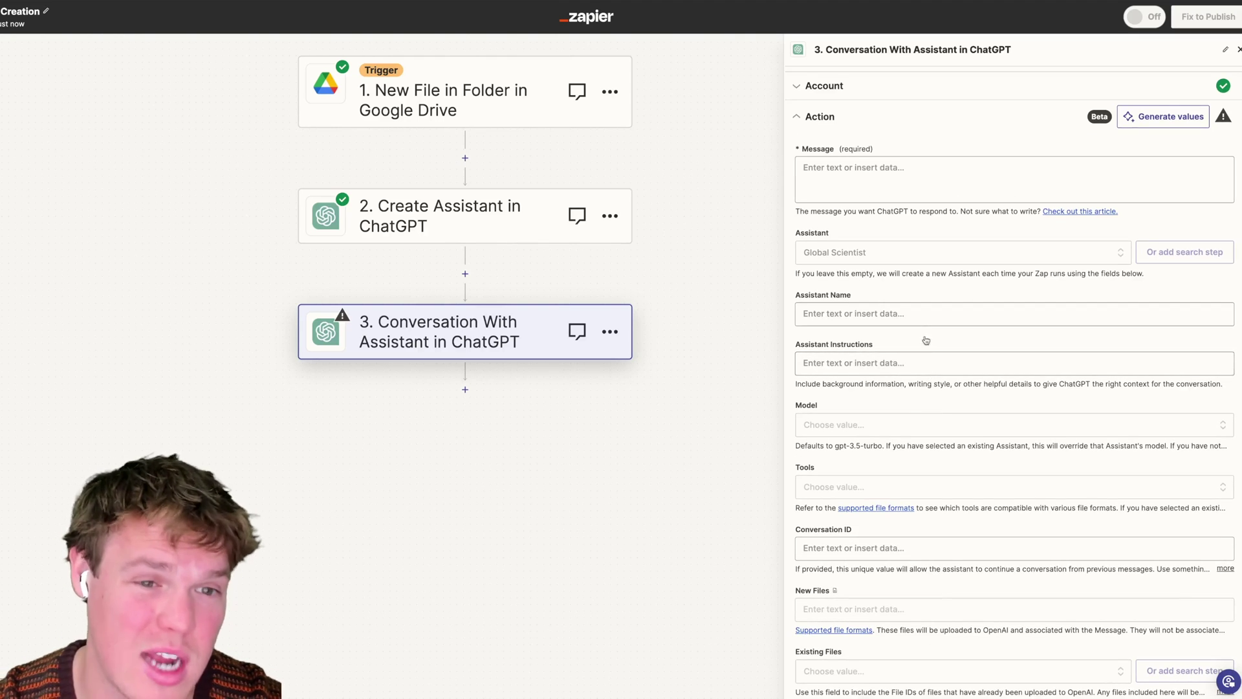
{"action": "scroll", "coordinate": [921, 321], "scroll_direction": "down", "scroll_amount": 2}
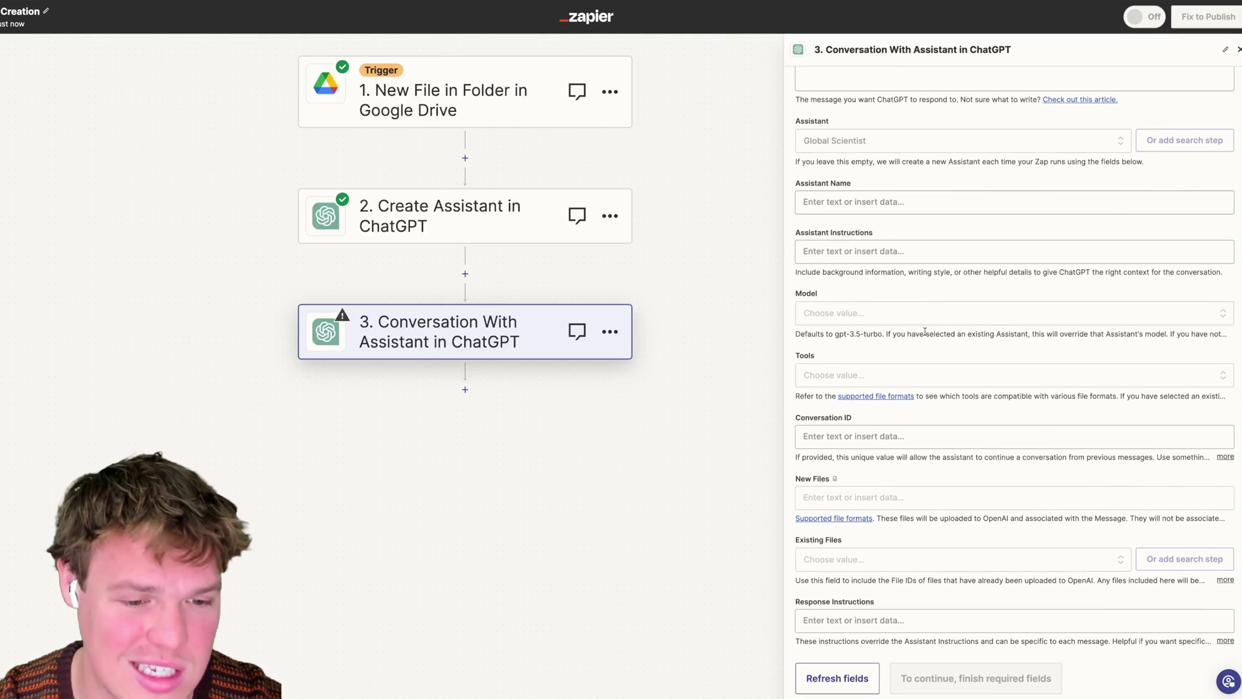
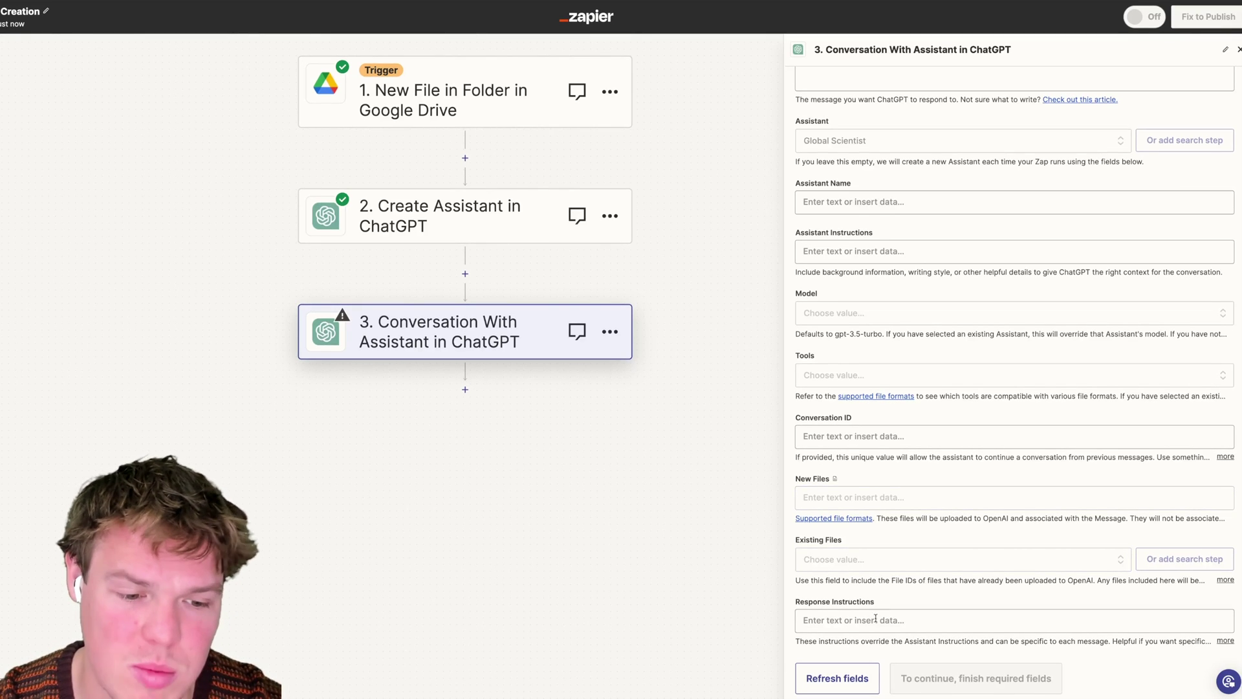
Step: View the options offered for the Tools field of the conversation action
{"action": "scroll", "coordinate": [884, 492], "scroll_direction": "up", "scroll_amount": 2}
{"action": "left_click", "coordinate": [899, 446]}
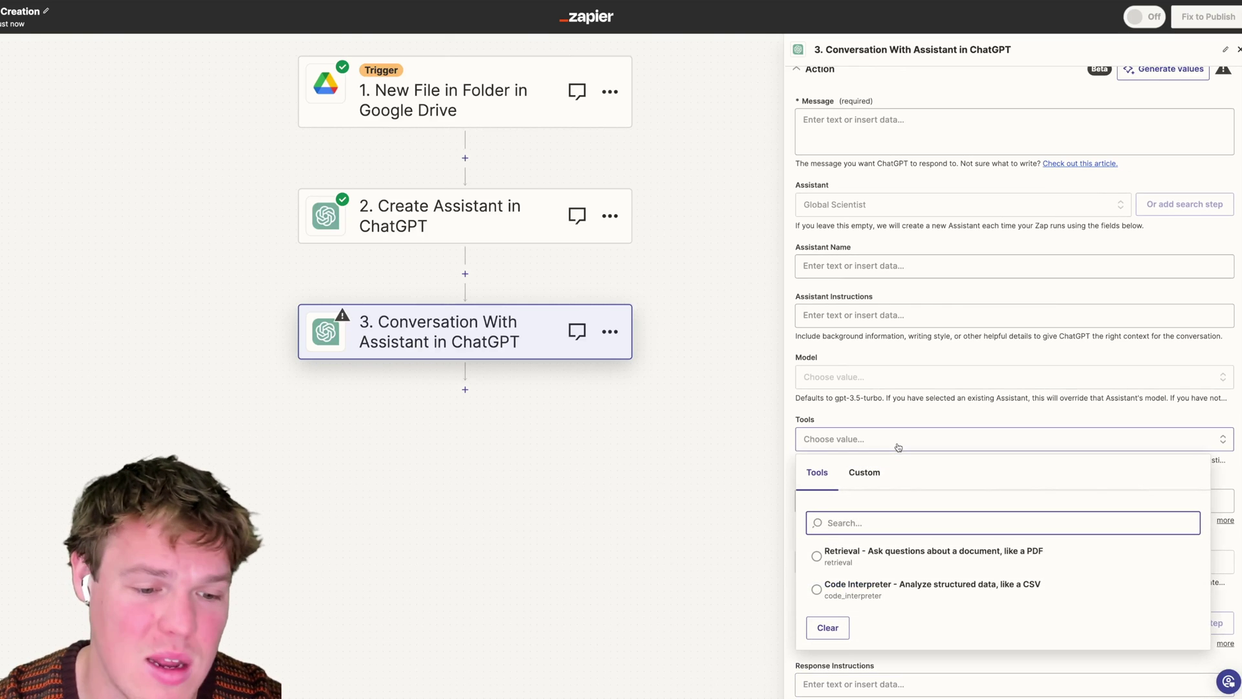
{"action": "left_click", "coordinate": [917, 420]}
{"action": "left_click", "coordinate": [917, 420]}
{"action": "scroll", "coordinate": [917, 420], "scroll_direction": "up", "scroll_amount": 1}
{"action": "scroll", "coordinate": [927, 424], "scroll_direction": "up", "scroll_amount": 1}
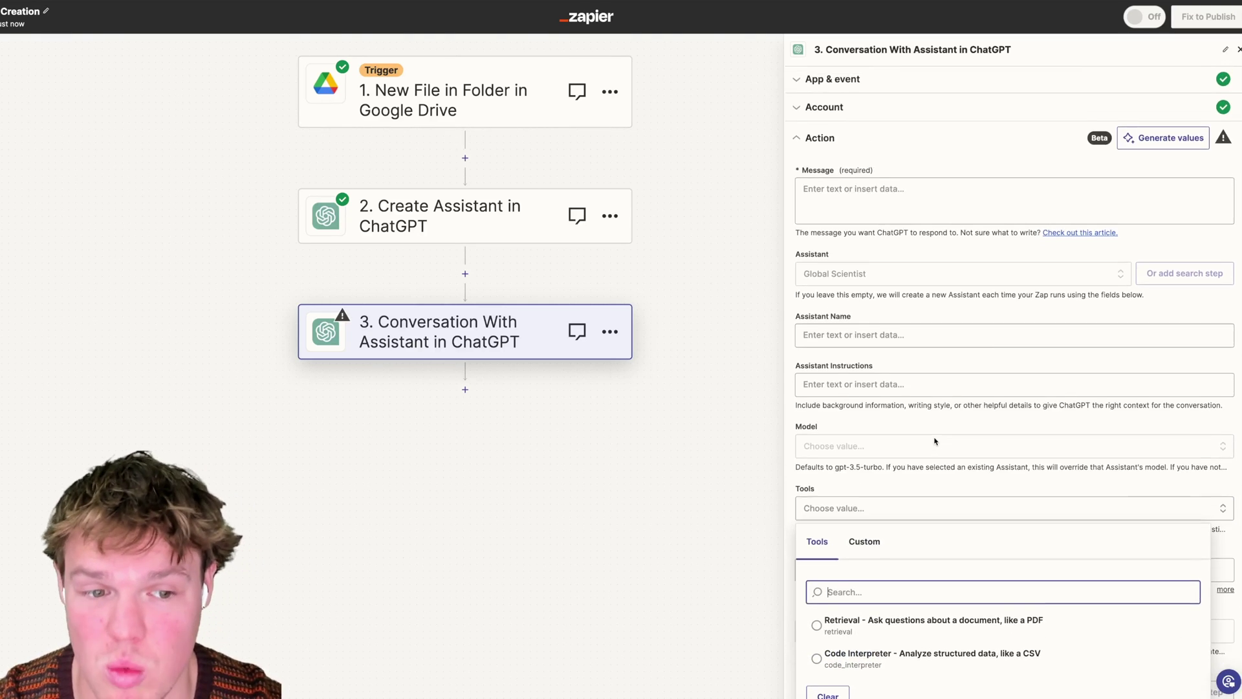
Step: Consult the opening sentence on fossil fuels in the "Global Warming: A Science Overview" PDF for the message question
{"action": "left_click", "coordinate": [880, 210]}
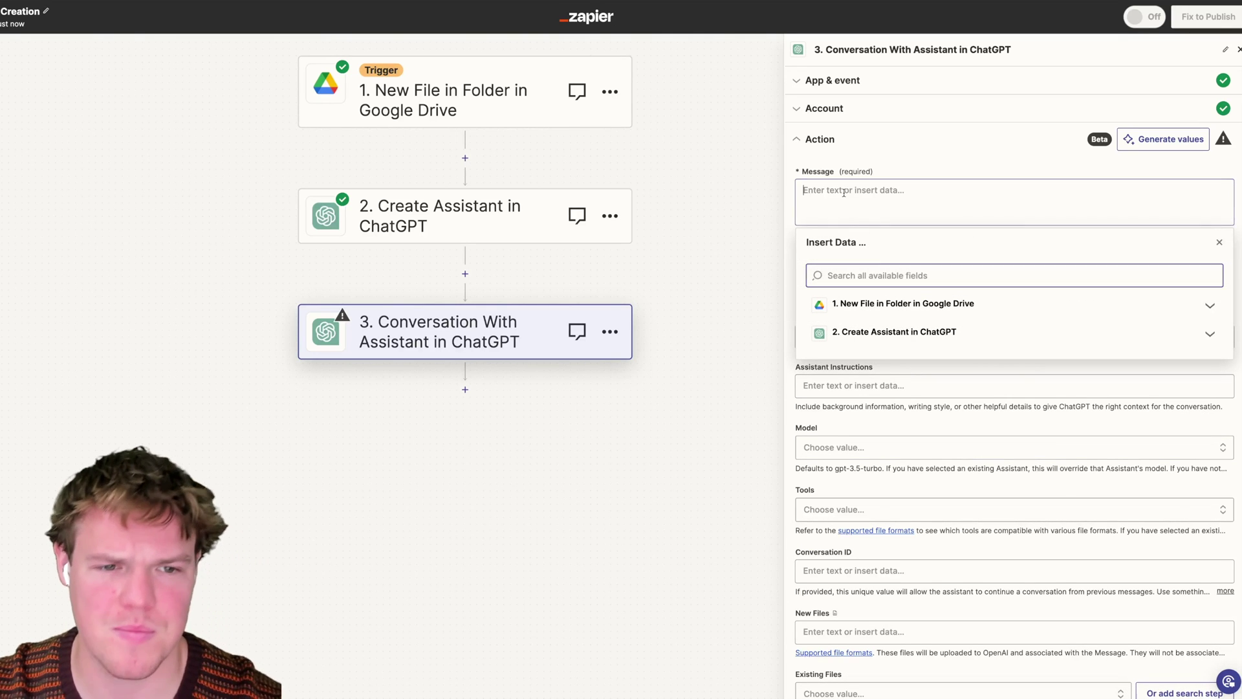
{"action": "left_click", "coordinate": [857, 208]}
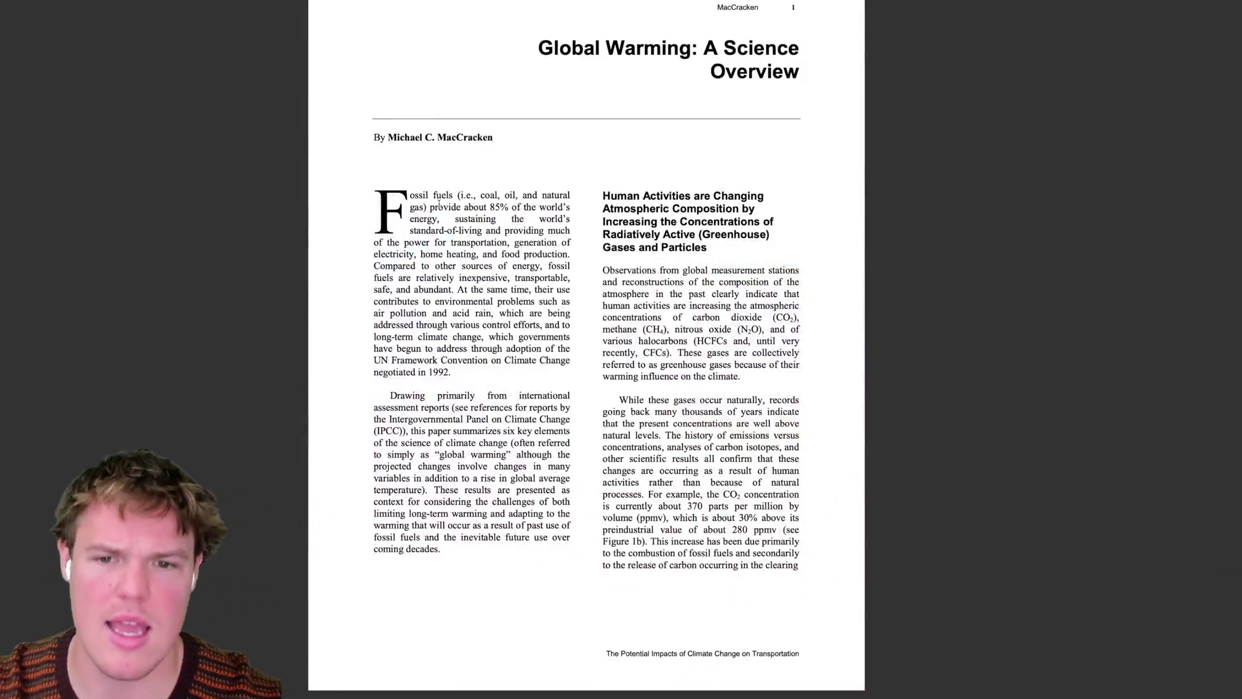
{"action": "left_click_drag", "start_coordinate": [385, 191], "coordinate": [536, 208]}
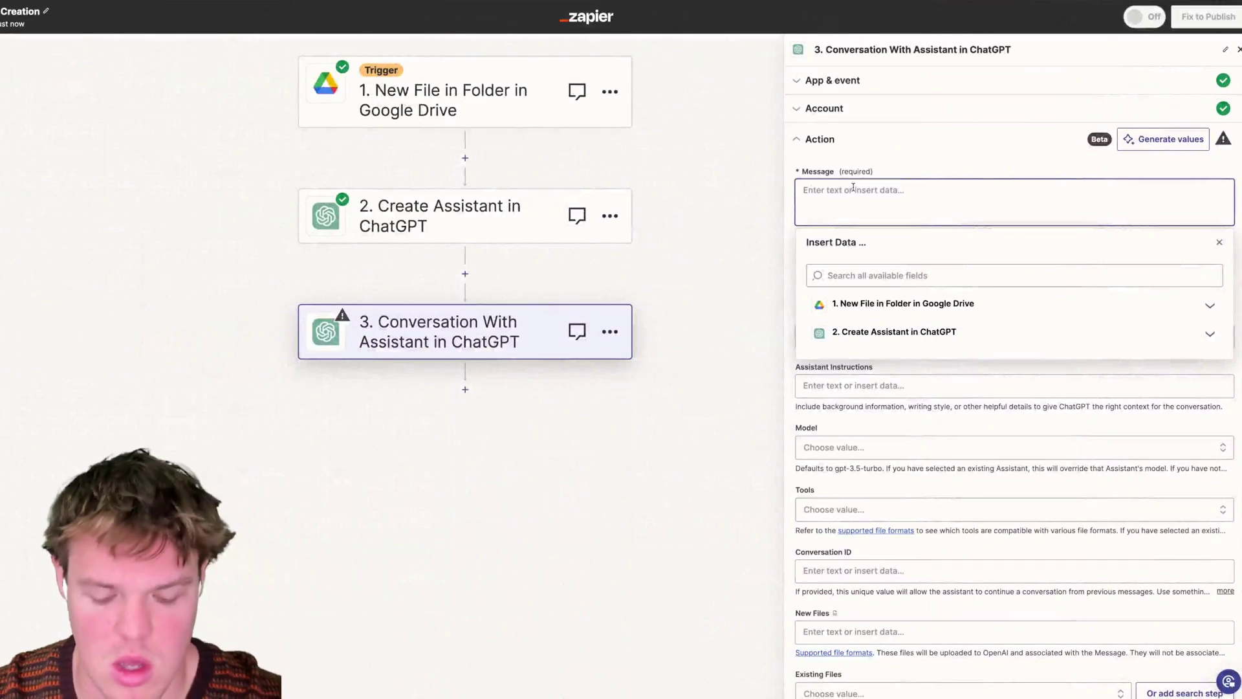
Step: Set the conversation's message to "What percent of the worlds energy comes from fossil fuels"
{"action": "type", "text": "What percen"}
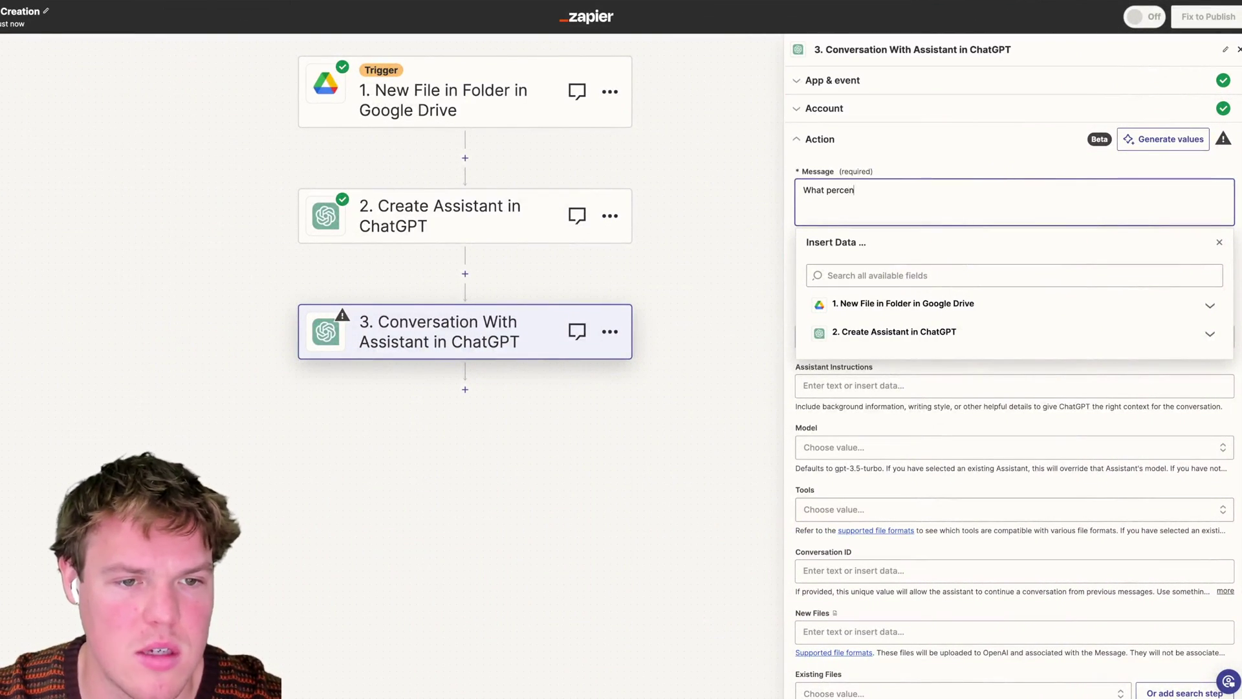
{"action": "type", "text": "t of the worlds energy comes"}
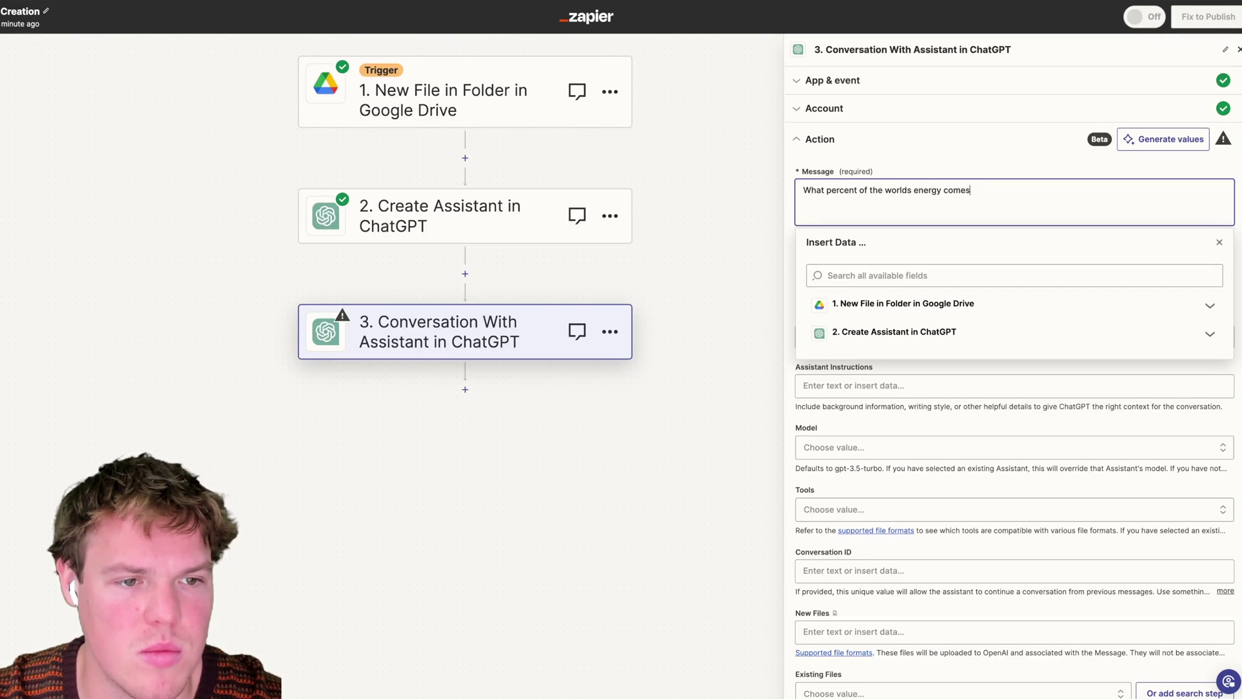
{"action": "type", "text": " from fossile fu"}
{"action": "key", "text": "BackSpace"}
{"action": "key", "text": "BackSpace"}
{"action": "key", "text": "BackSpace"}
{"action": "key", "text": "BackSpace"}
{"action": "type", "text": "fuels"}
{"action": "left_click", "coordinate": [909, 218]}
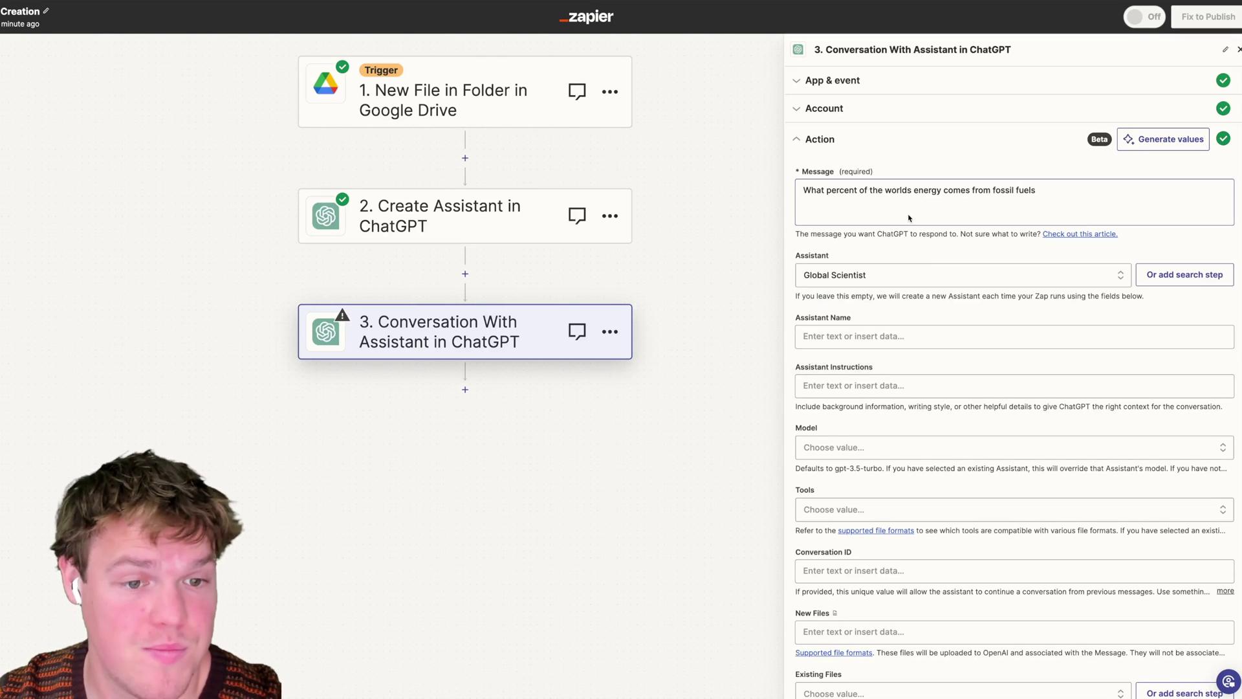
Step: Finish the conversation action setup and test the step by sending the conversation to ChatGPT
{"action": "scroll", "coordinate": [909, 218], "scroll_direction": "down", "scroll_amount": 2}
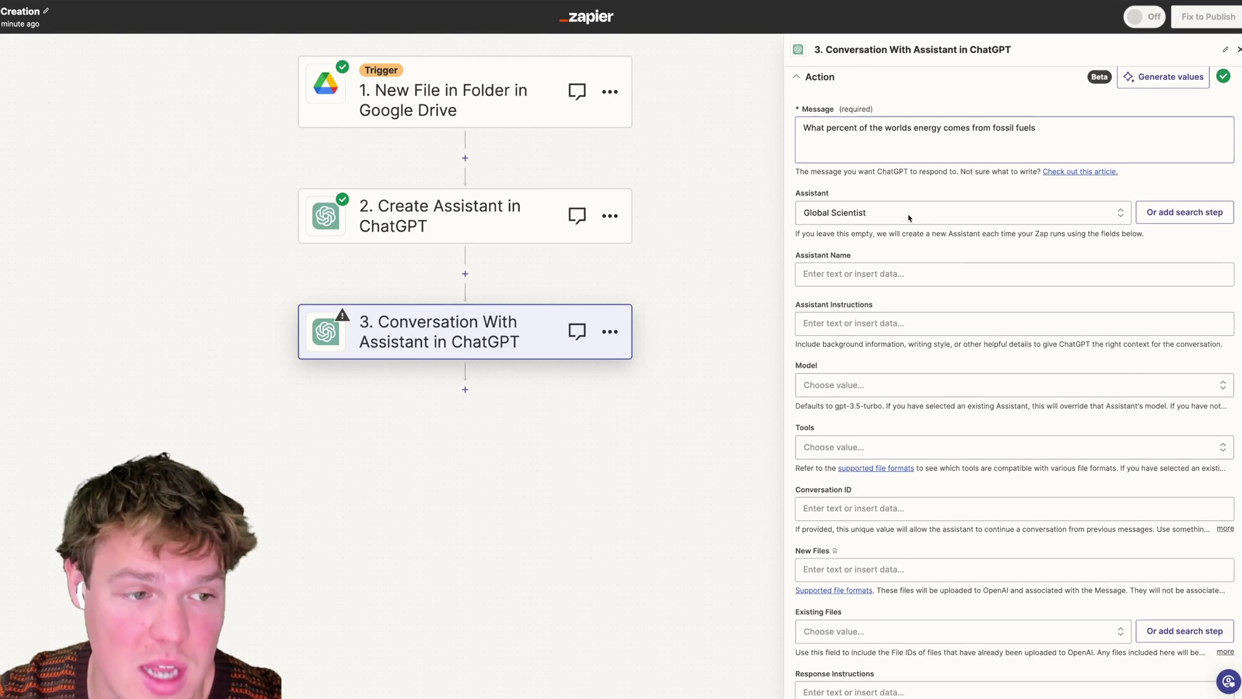
{"action": "scroll", "coordinate": [909, 218], "scroll_direction": "down", "scroll_amount": 2}
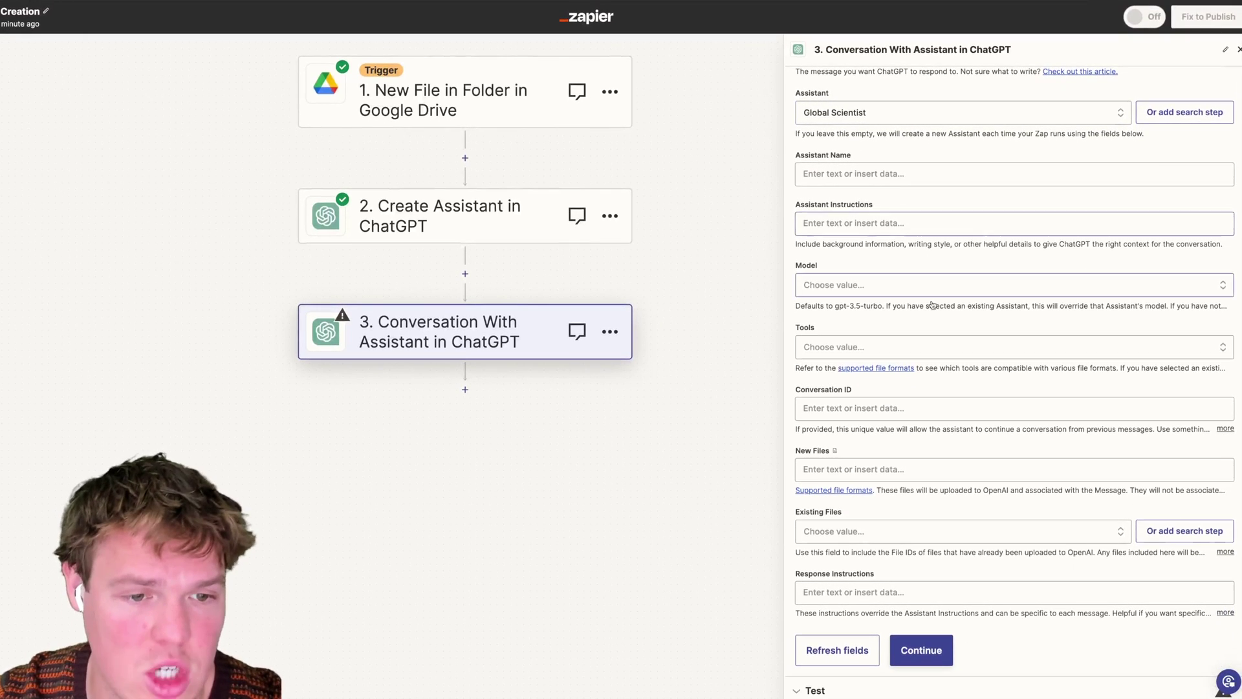
{"action": "left_click", "coordinate": [937, 649]}
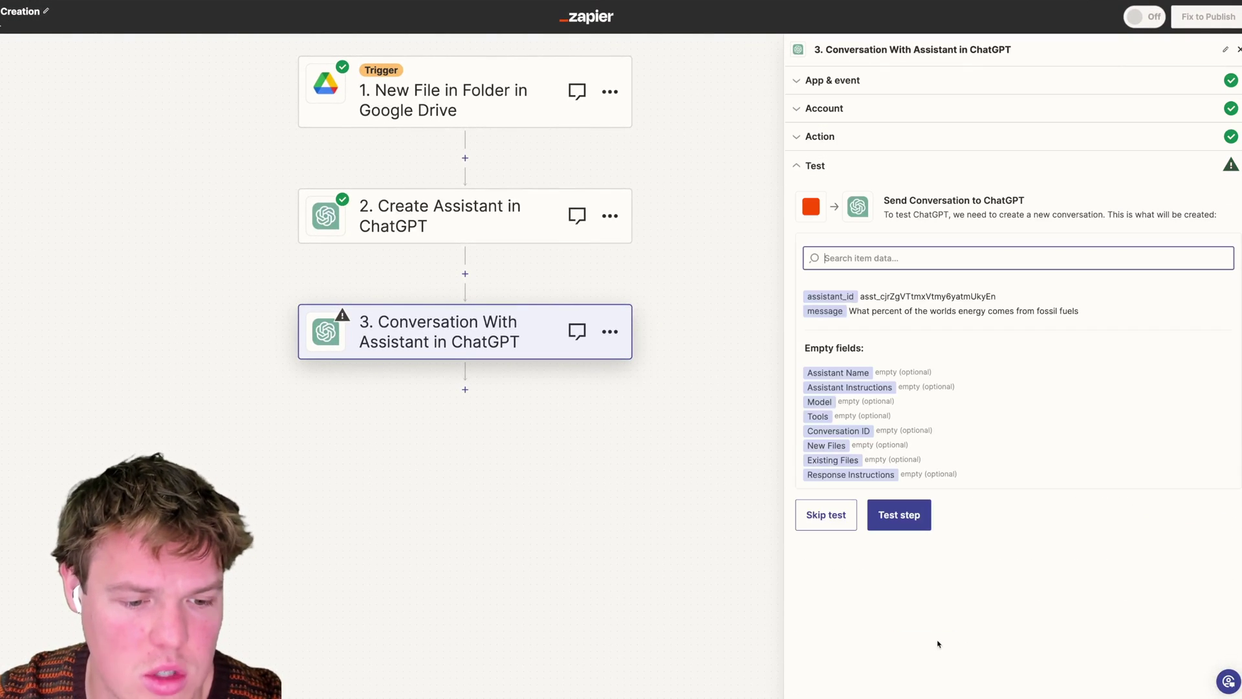
{"action": "left_click", "coordinate": [897, 514]}
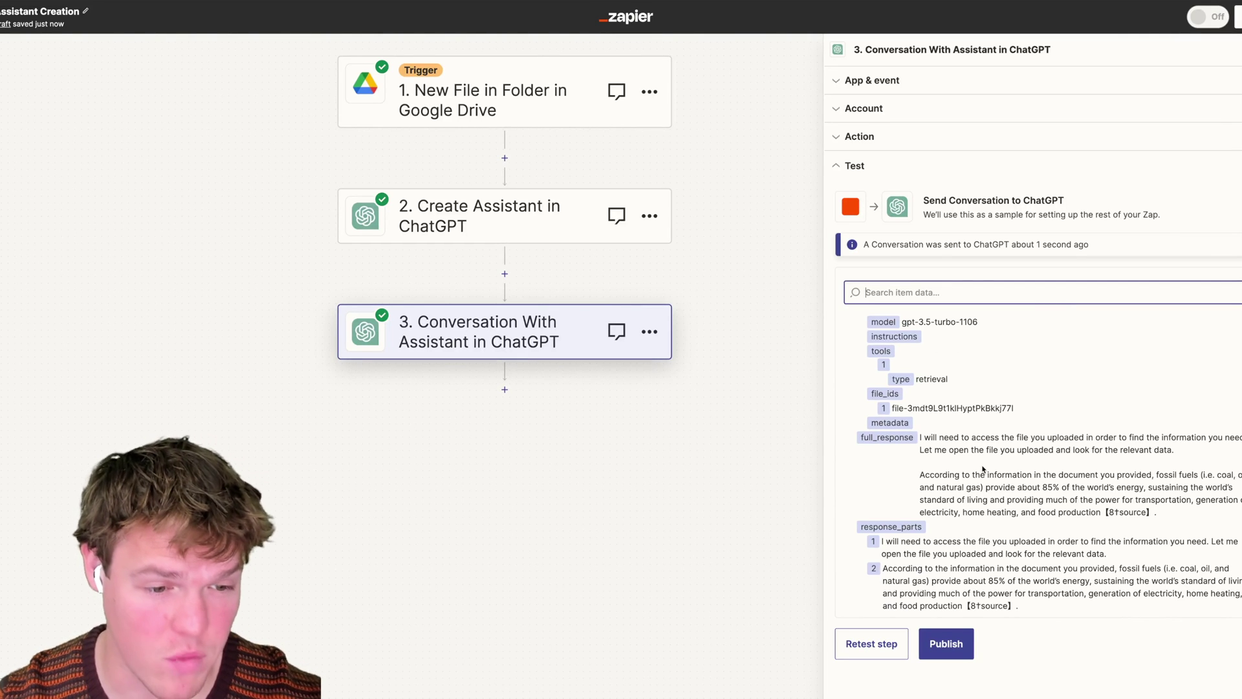
{"action": "left_click_drag", "start_coordinate": [1071, 487], "coordinate": [1028, 487]}
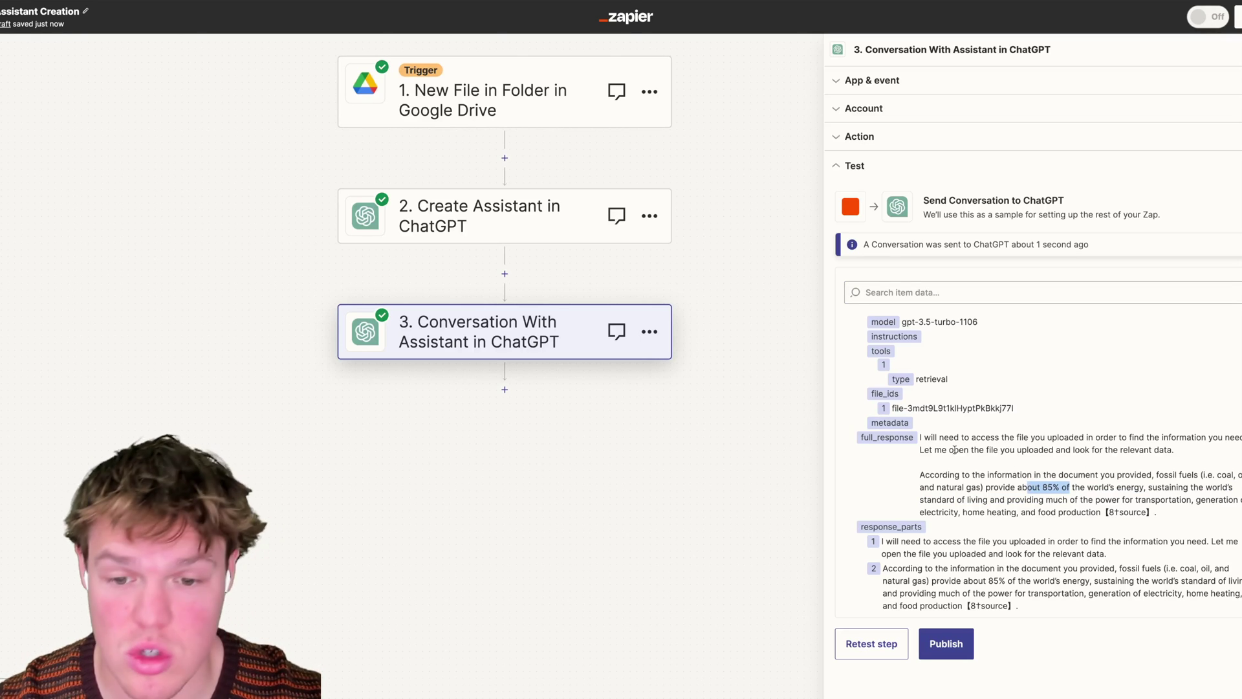
{"action": "left_click", "coordinate": [505, 389]}
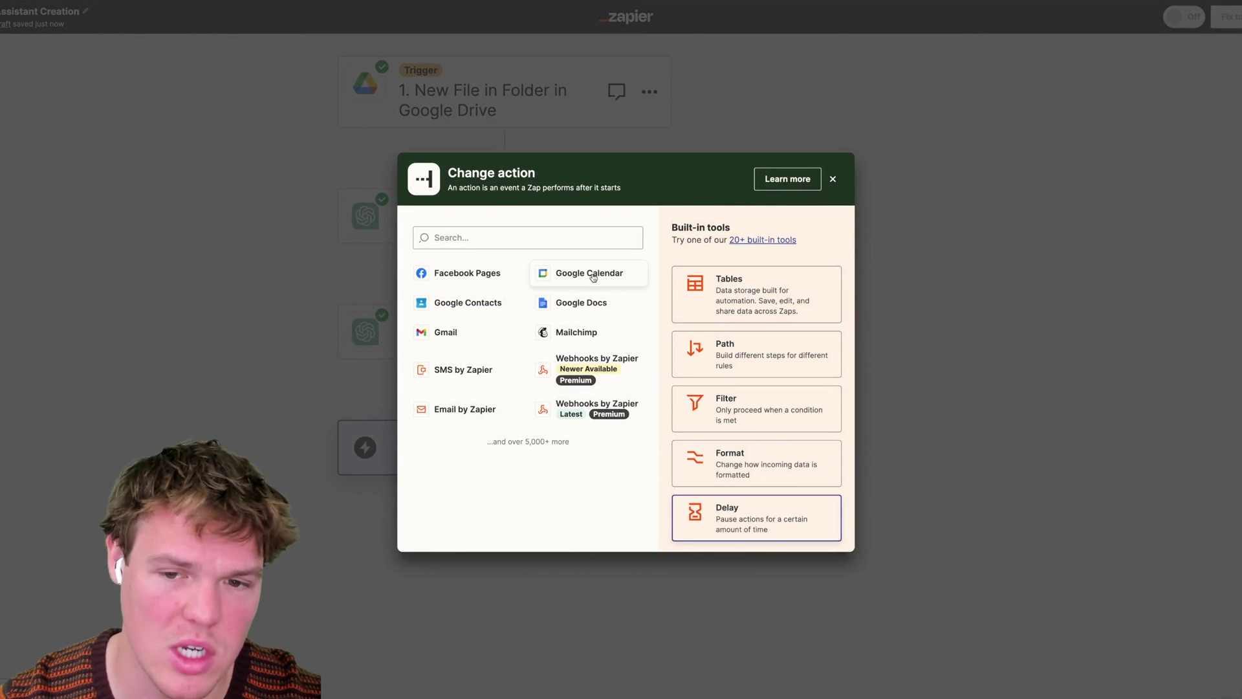
{"action": "left_click", "coordinate": [535, 235]}
{"action": "type", "text": "c"}
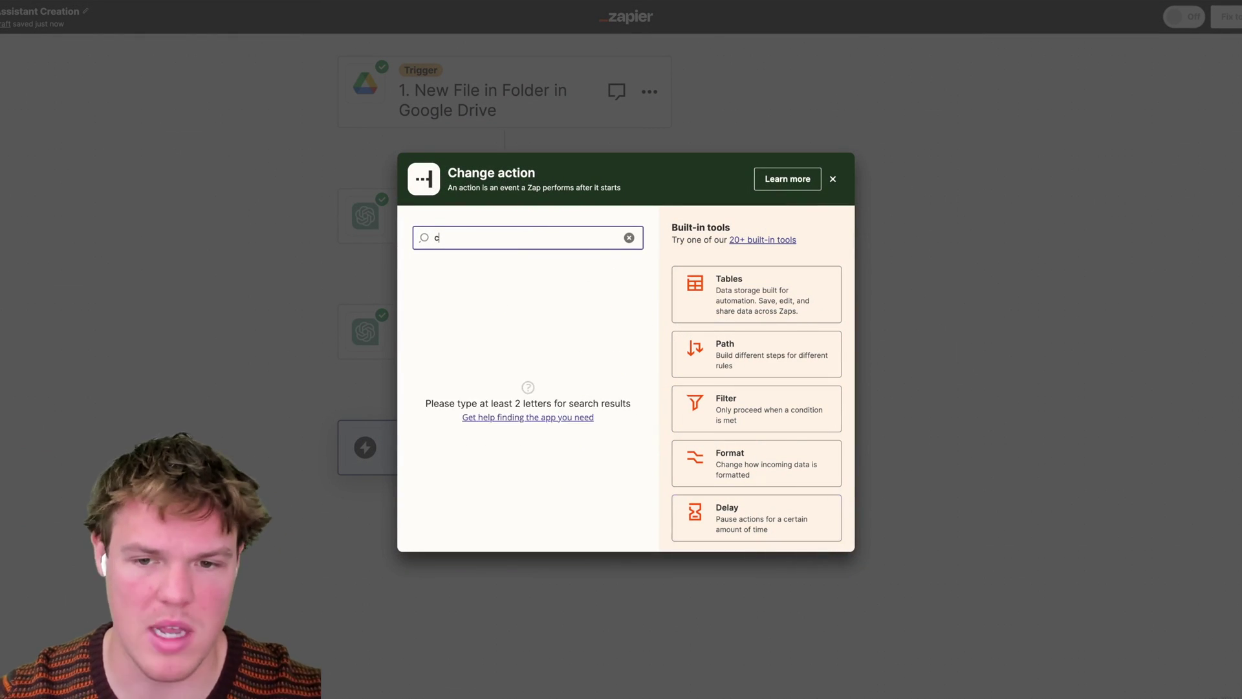
{"action": "left_click", "coordinate": [833, 179]}
Step: Duplicate the Conversation With Assistant step and delete the empty action at the end of the Zap
{"action": "left_click", "coordinate": [649, 332]}
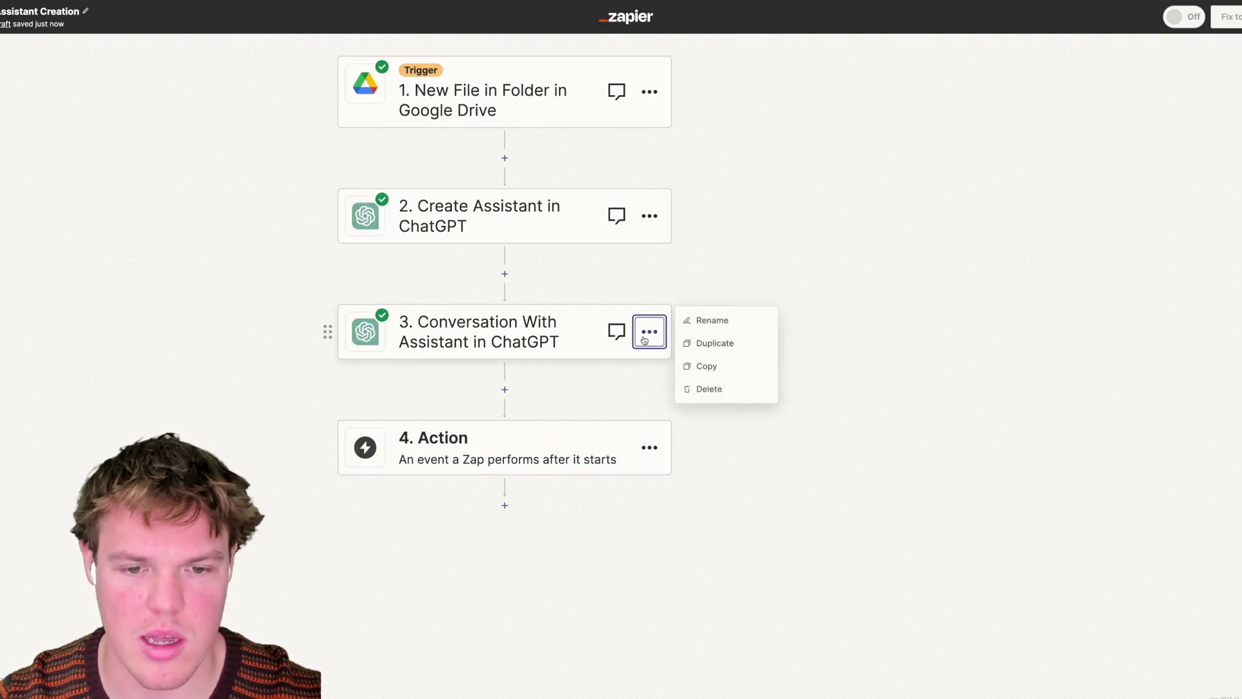
{"action": "left_click", "coordinate": [697, 354]}
{"action": "left_click", "coordinate": [650, 563]}
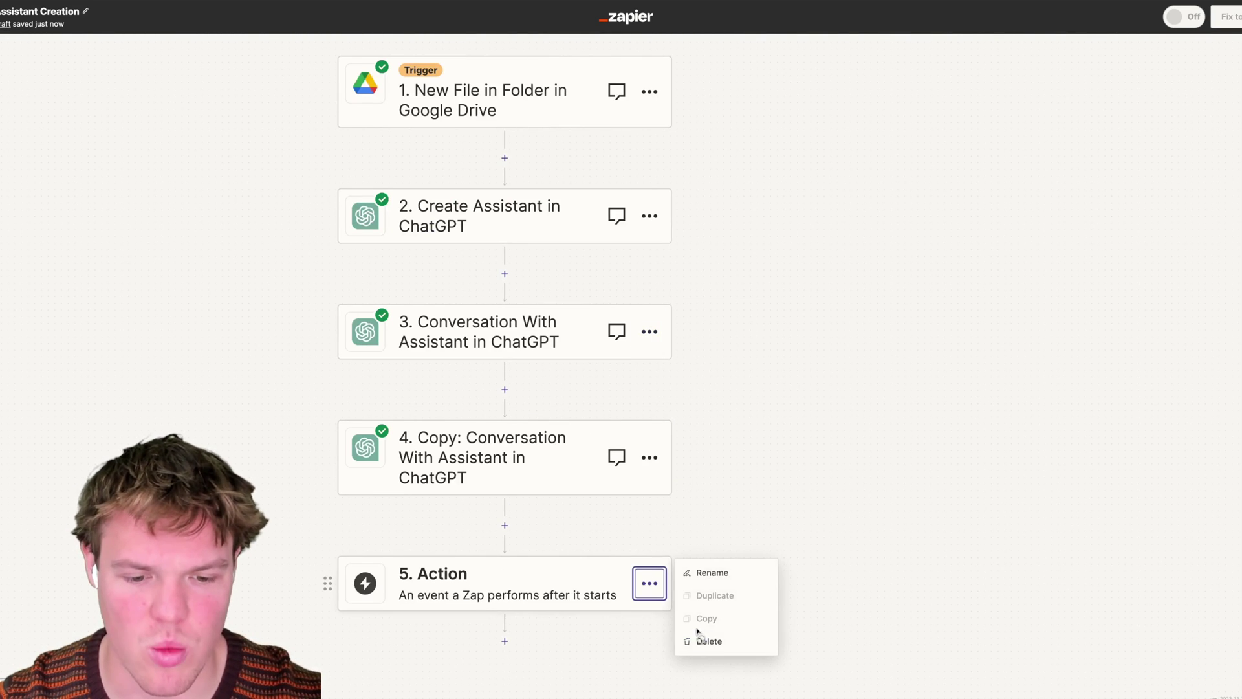
{"action": "left_click", "coordinate": [702, 639]}
Step: Open the action settings of the copied Conversation With Assistant step and widen its settings pane slightly
{"action": "left_click", "coordinate": [566, 469]}
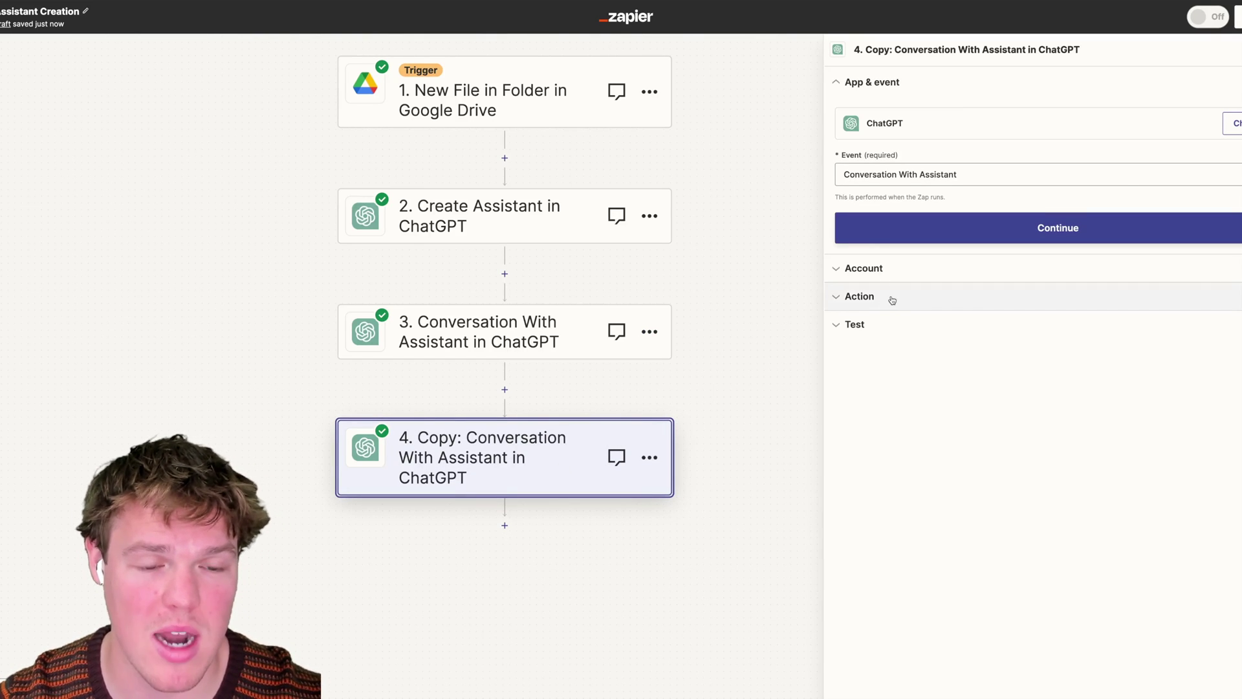
{"action": "left_click_drag", "start_coordinate": [824, 295], "coordinate": [768, 295]}
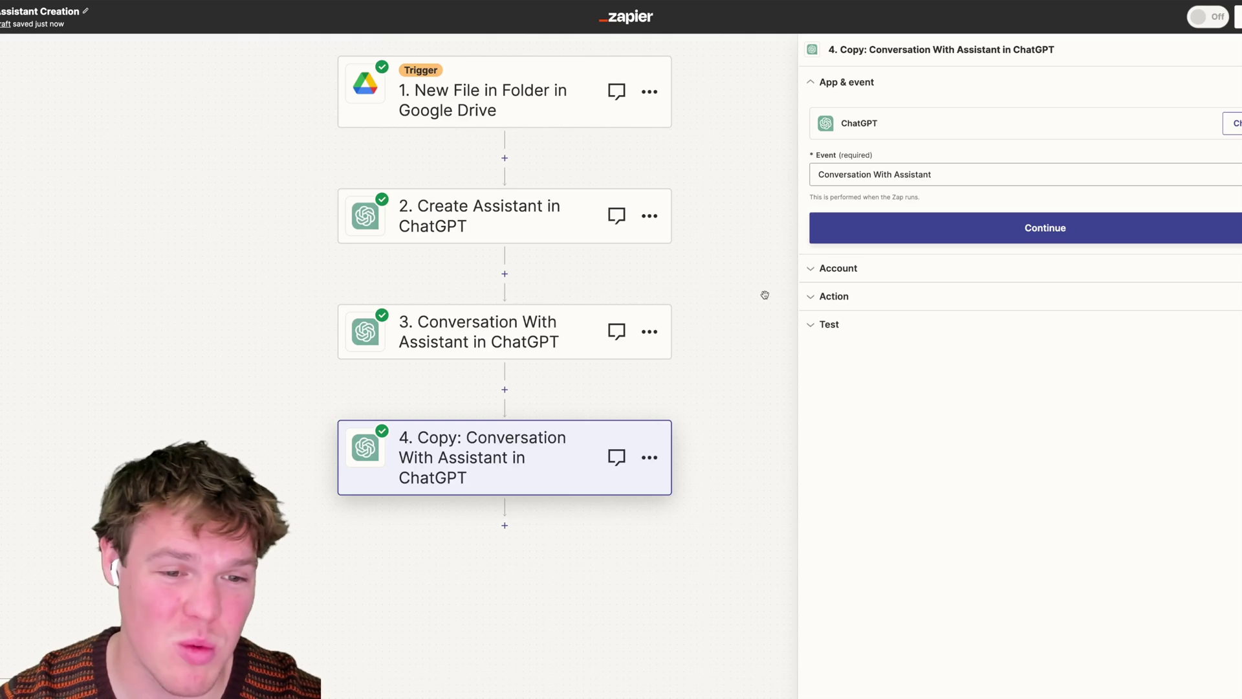
{"action": "left_click", "coordinate": [846, 297]}
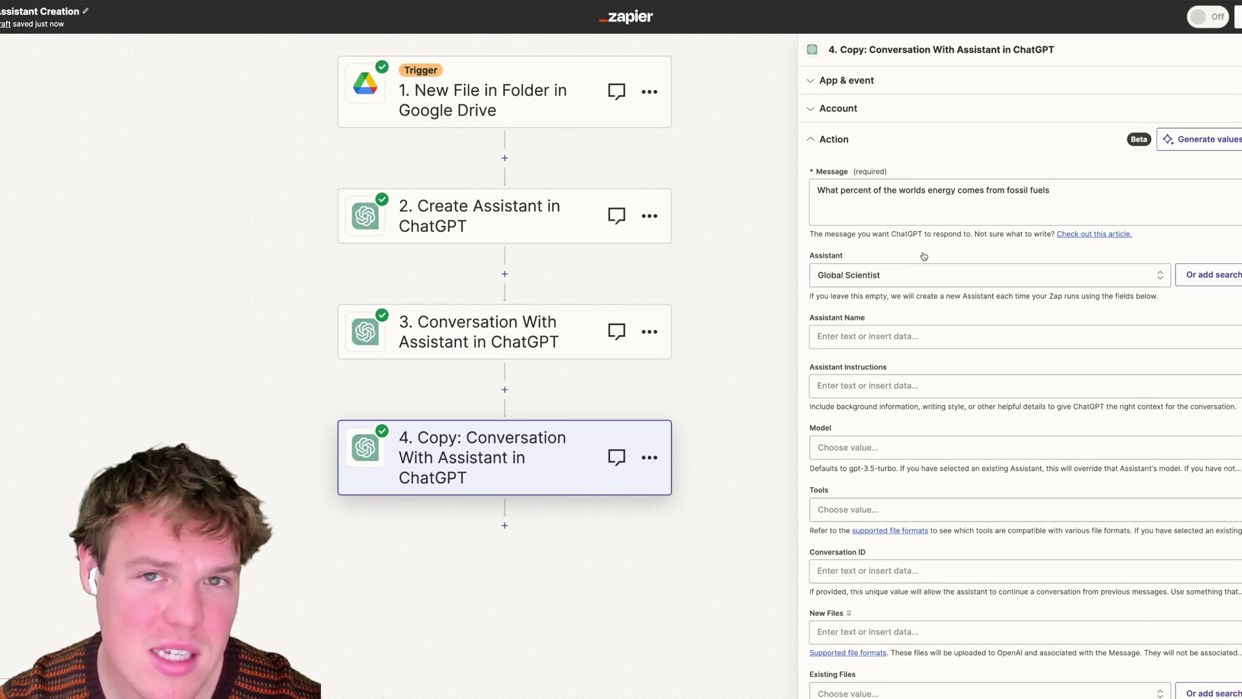
{"action": "scroll", "coordinate": [934, 261], "scroll_direction": "down", "scroll_amount": 5}
Step: Search the available data for "msg" and set the copied step's Conversation ID to the Message Id from step 3
{"action": "left_click", "coordinate": [931, 408]}
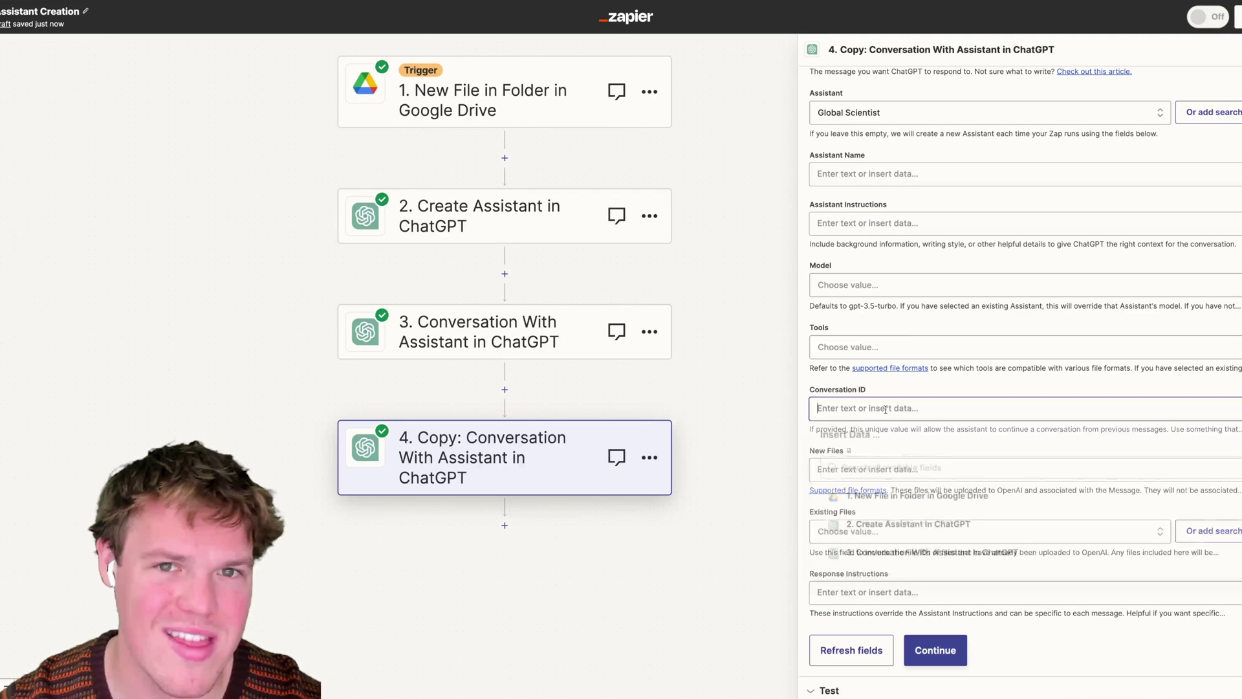
{"action": "left_click", "coordinate": [947, 556]}
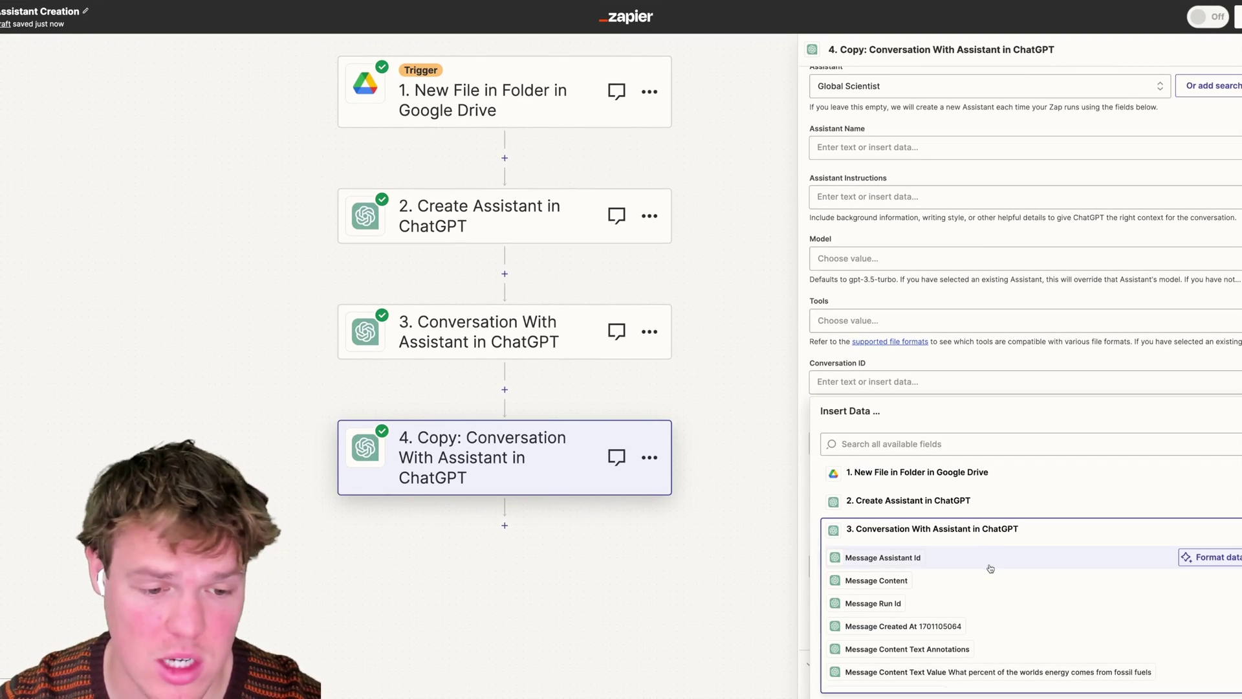
{"action": "scroll", "coordinate": [987, 560], "scroll_direction": "down", "scroll_amount": 5}
{"action": "scroll", "coordinate": [990, 573], "scroll_direction": "down", "scroll_amount": 10}
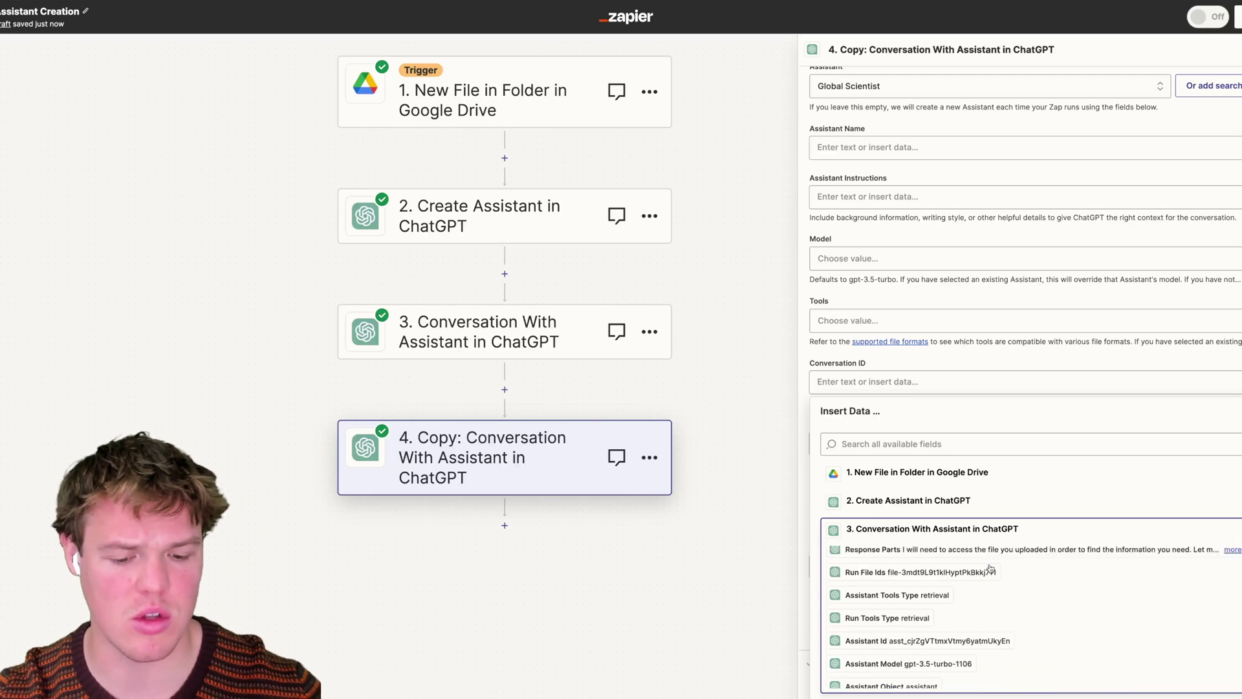
{"action": "left_click", "coordinate": [902, 445]}
{"action": "type", "text": "msg"}
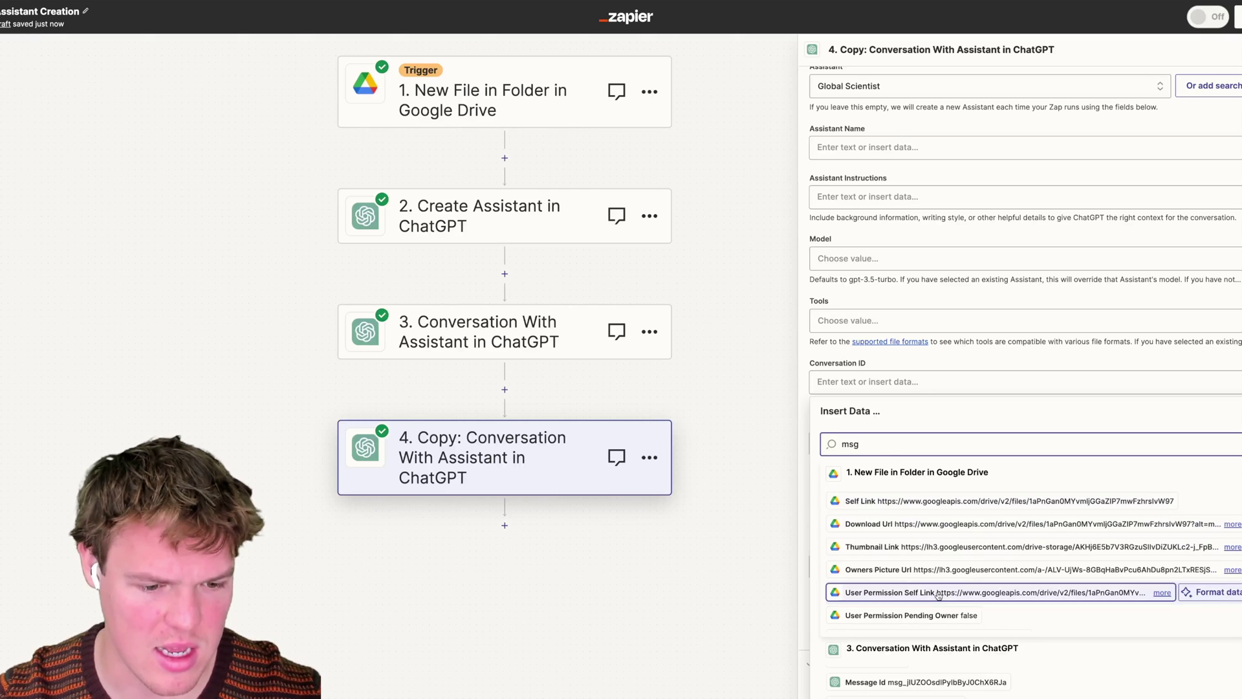
{"action": "scroll", "coordinate": [906, 596], "scroll_direction": "down", "scroll_amount": 3}
{"action": "scroll", "coordinate": [910, 675], "scroll_direction": "down", "scroll_amount": 1}
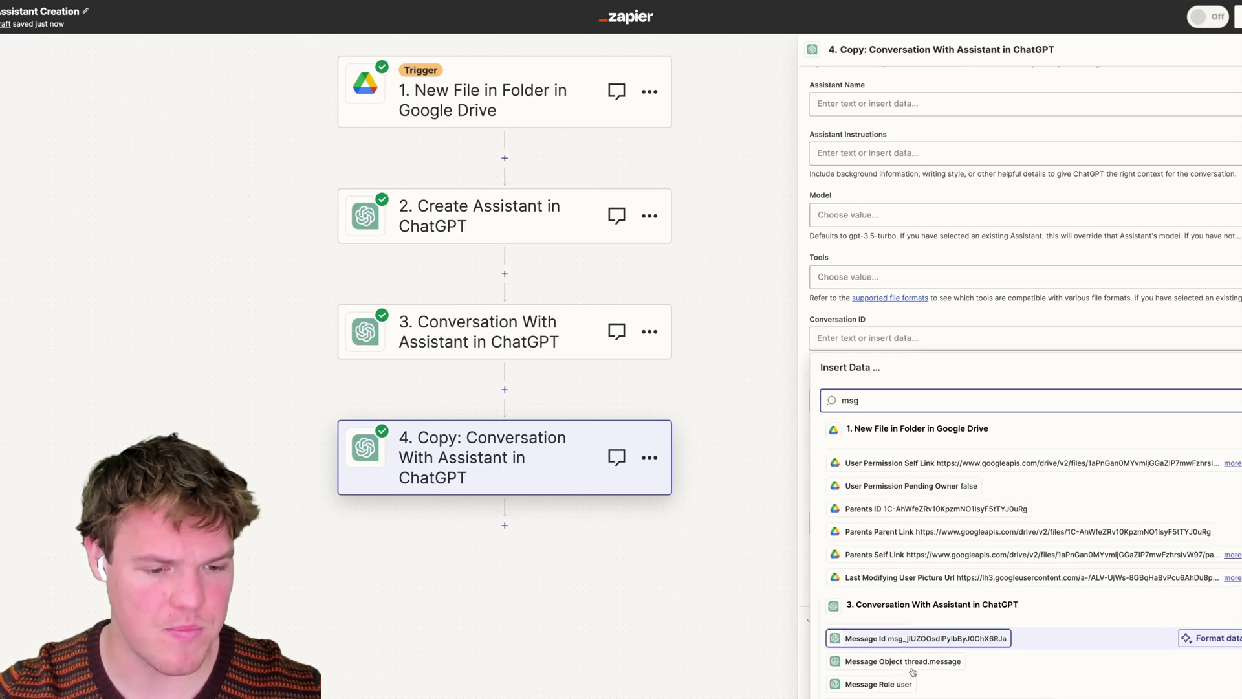
{"action": "left_click", "coordinate": [877, 338]}
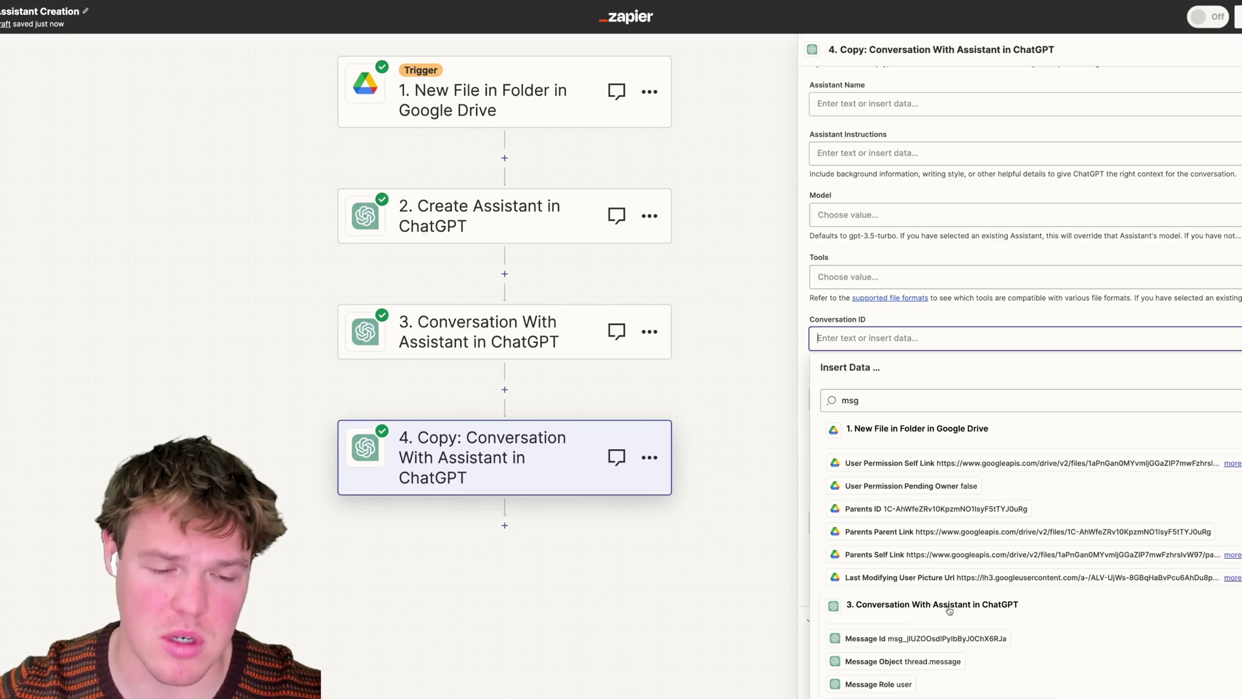
{"action": "left_click", "coordinate": [946, 638]}
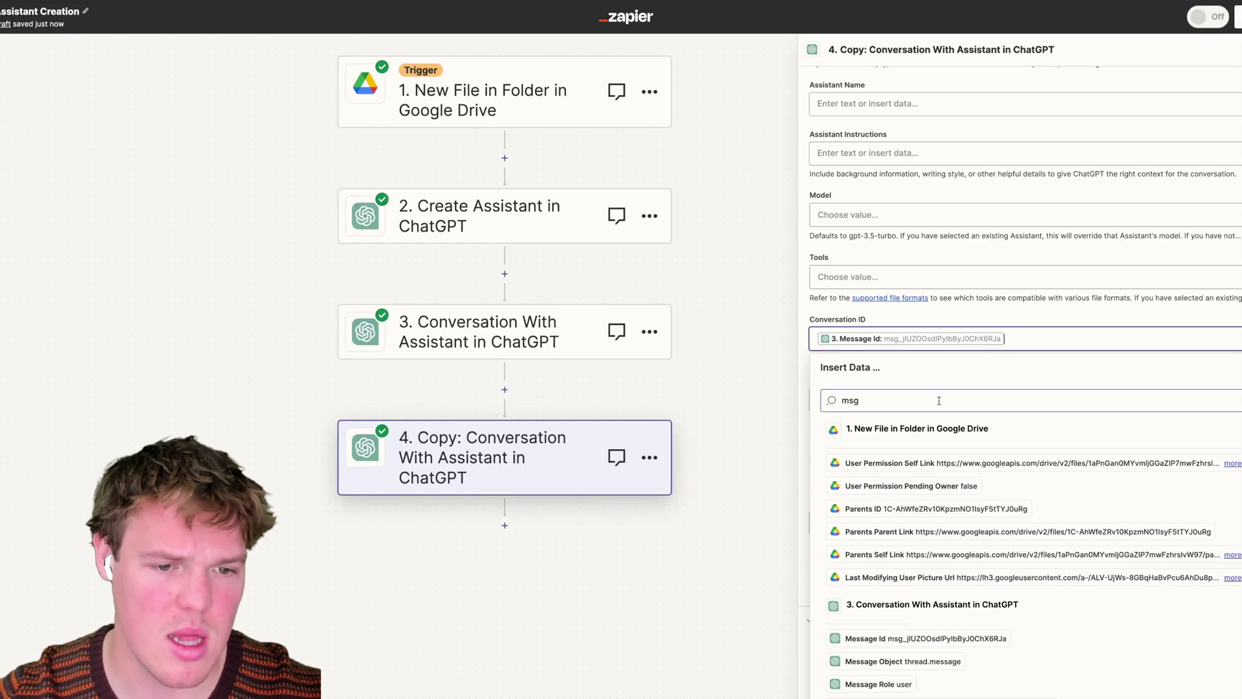
{"action": "left_click", "coordinate": [1045, 320]}
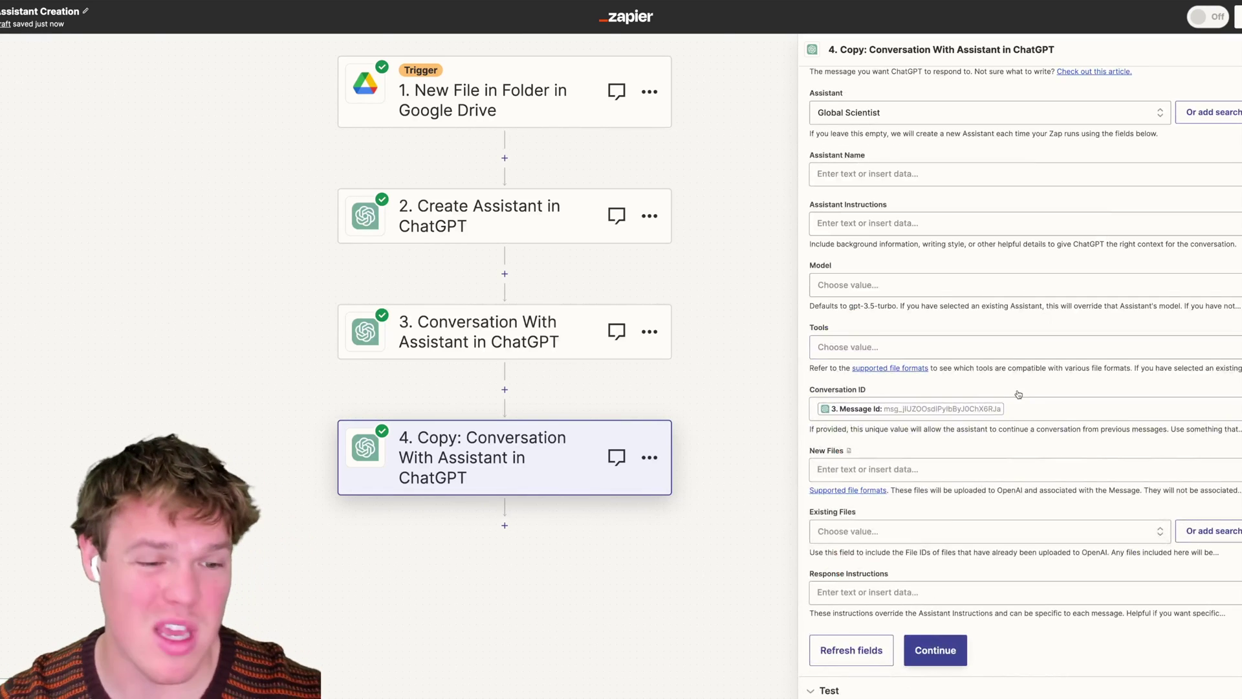
Step: Compare the copied step's message and Conversation ID fields with the action settings of the original conversation step
{"action": "scroll", "coordinate": [1020, 395], "scroll_direction": "up", "scroll_amount": 5}
{"action": "scroll", "coordinate": [1019, 395], "scroll_direction": "up", "scroll_amount": 2}
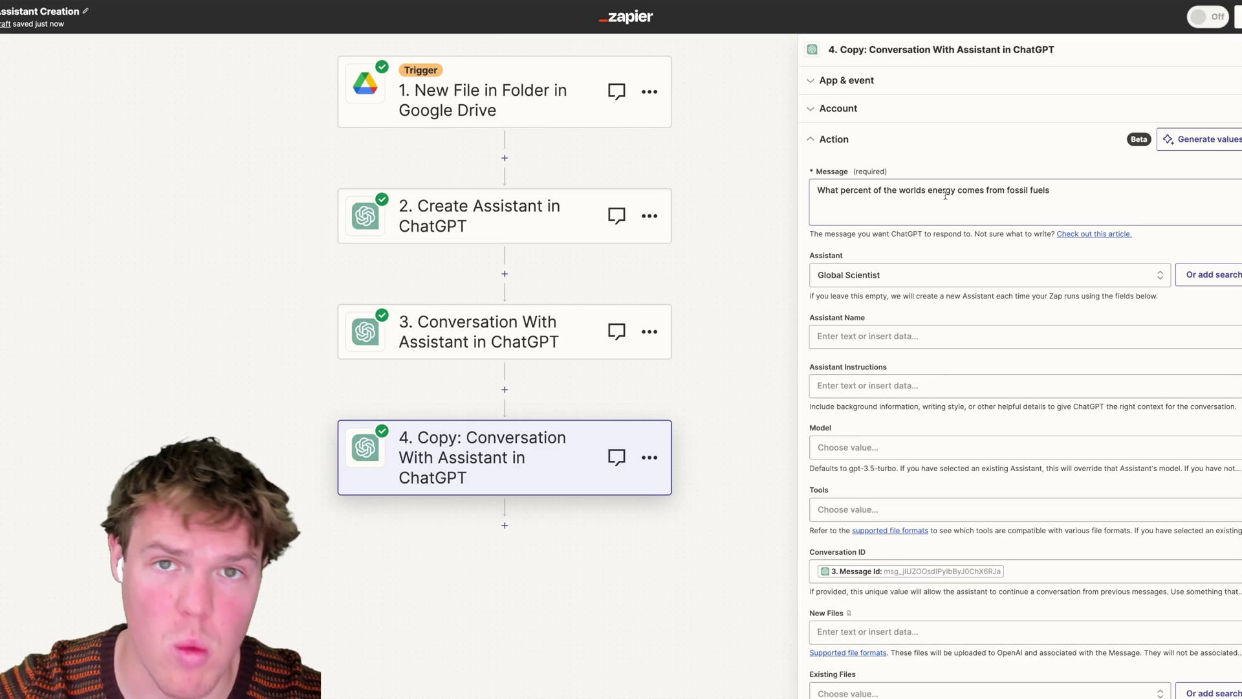
{"action": "scroll", "coordinate": [948, 259], "scroll_direction": "down", "scroll_amount": 1}
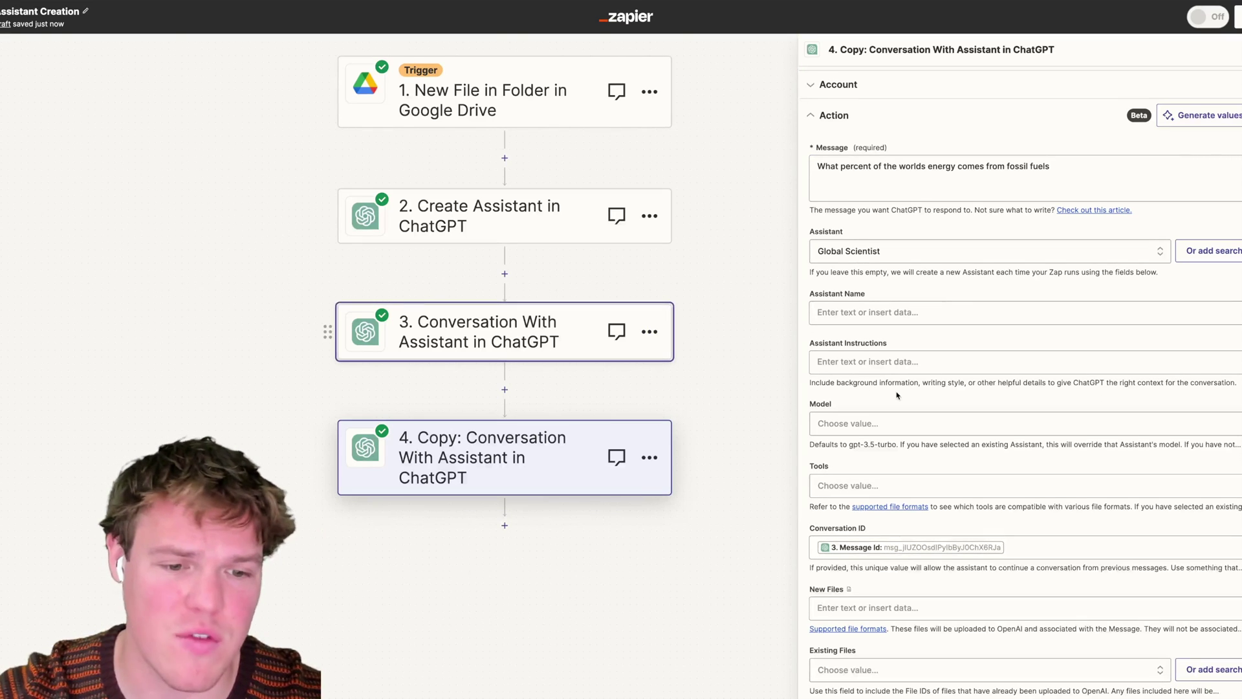
{"action": "scroll", "coordinate": [841, 388], "scroll_direction": "down", "scroll_amount": 2}
{"action": "left_click", "coordinate": [569, 349]}
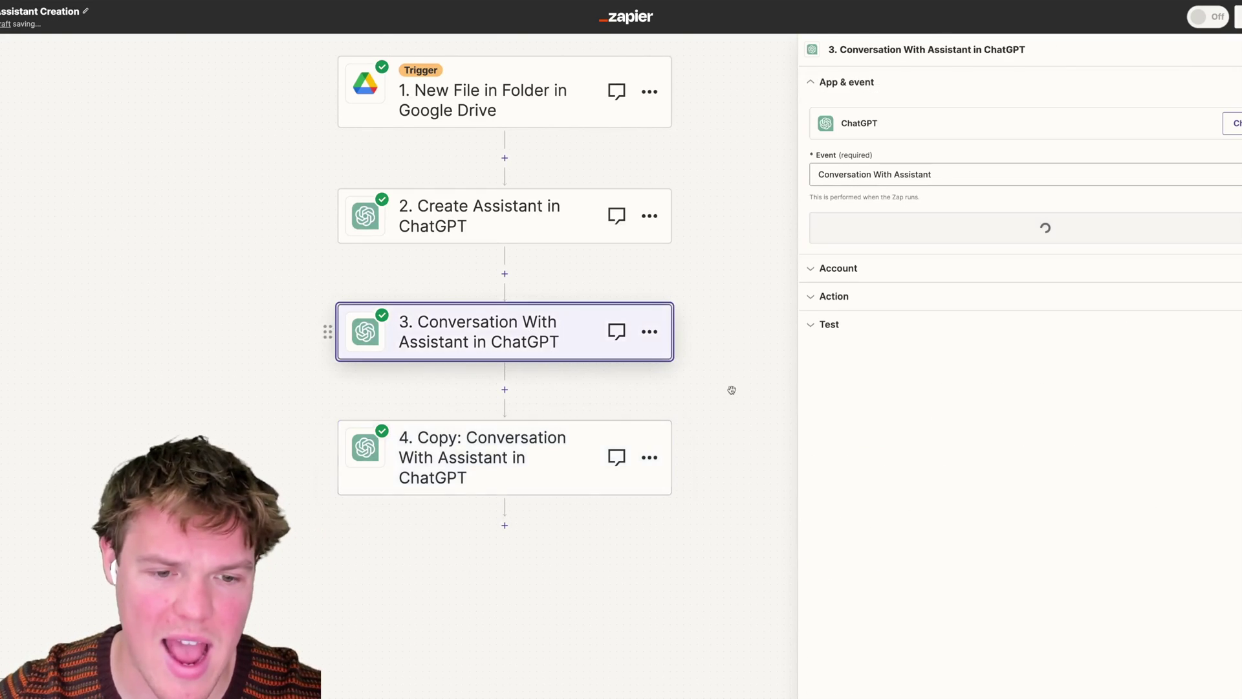
{"action": "left_click", "coordinate": [862, 308]}
{"action": "scroll", "coordinate": [879, 401], "scroll_direction": "down", "scroll_amount": 5}
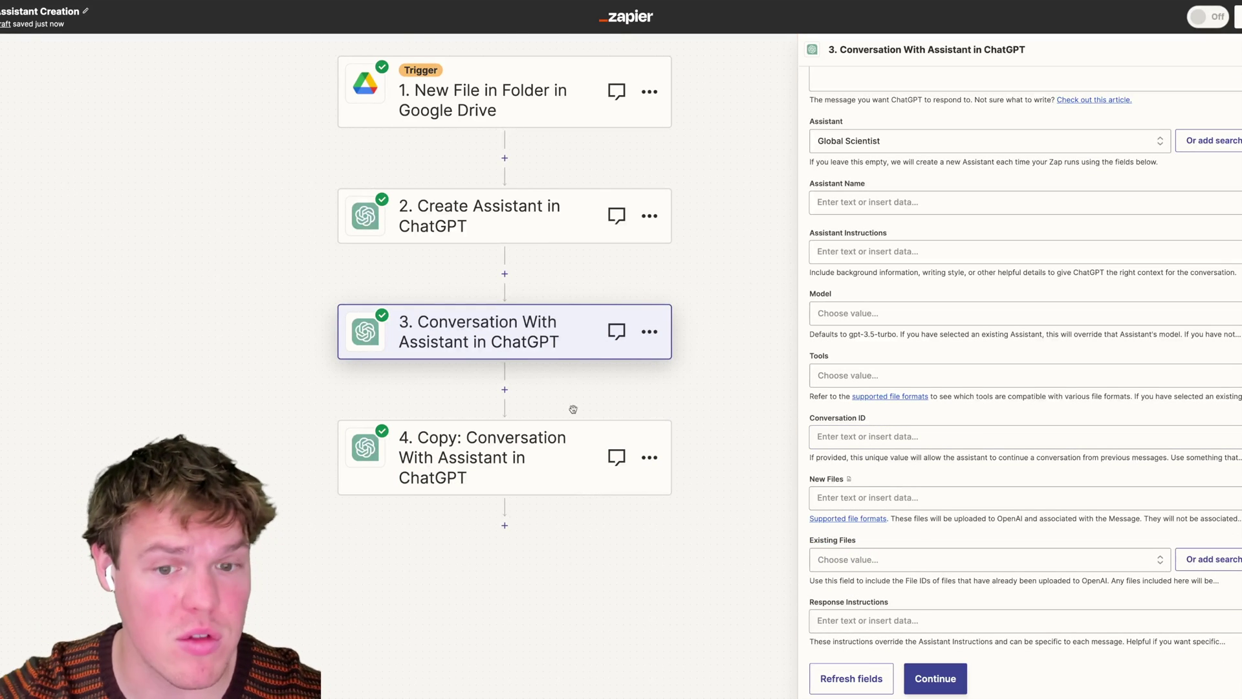
{"action": "left_click", "coordinate": [646, 491]}
{"action": "left_click", "coordinate": [886, 295]}
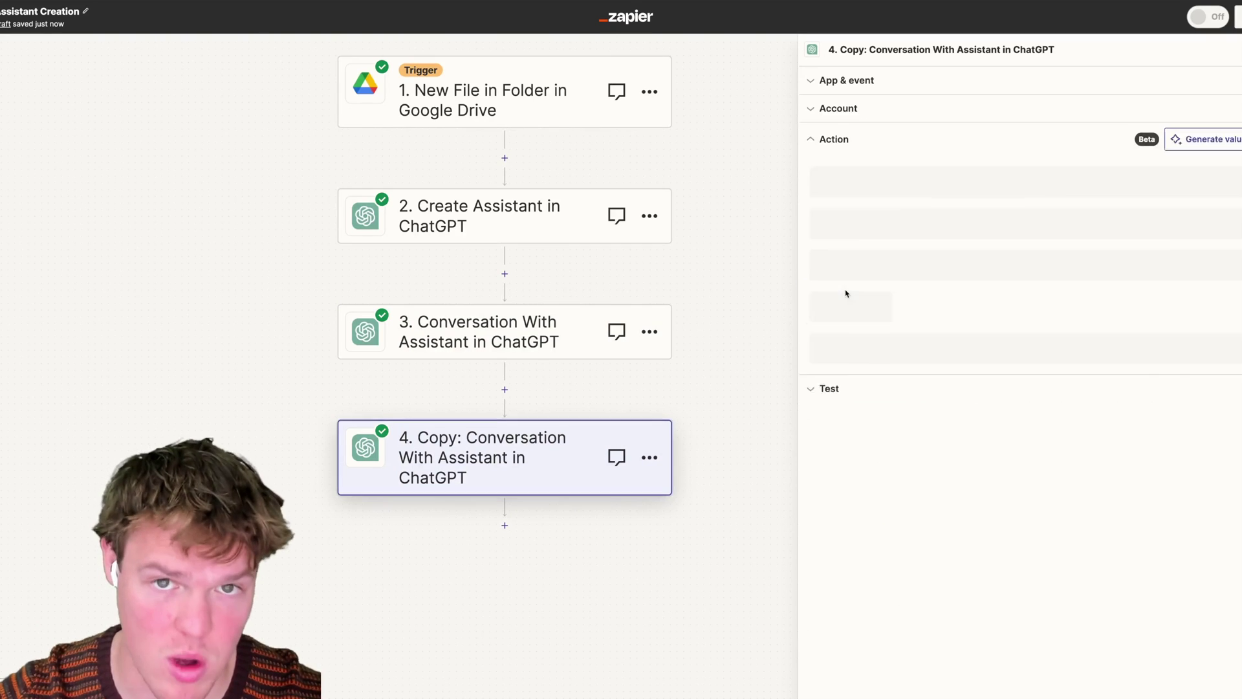
{"action": "scroll", "coordinate": [932, 336], "scroll_direction": "down", "scroll_amount": 5}
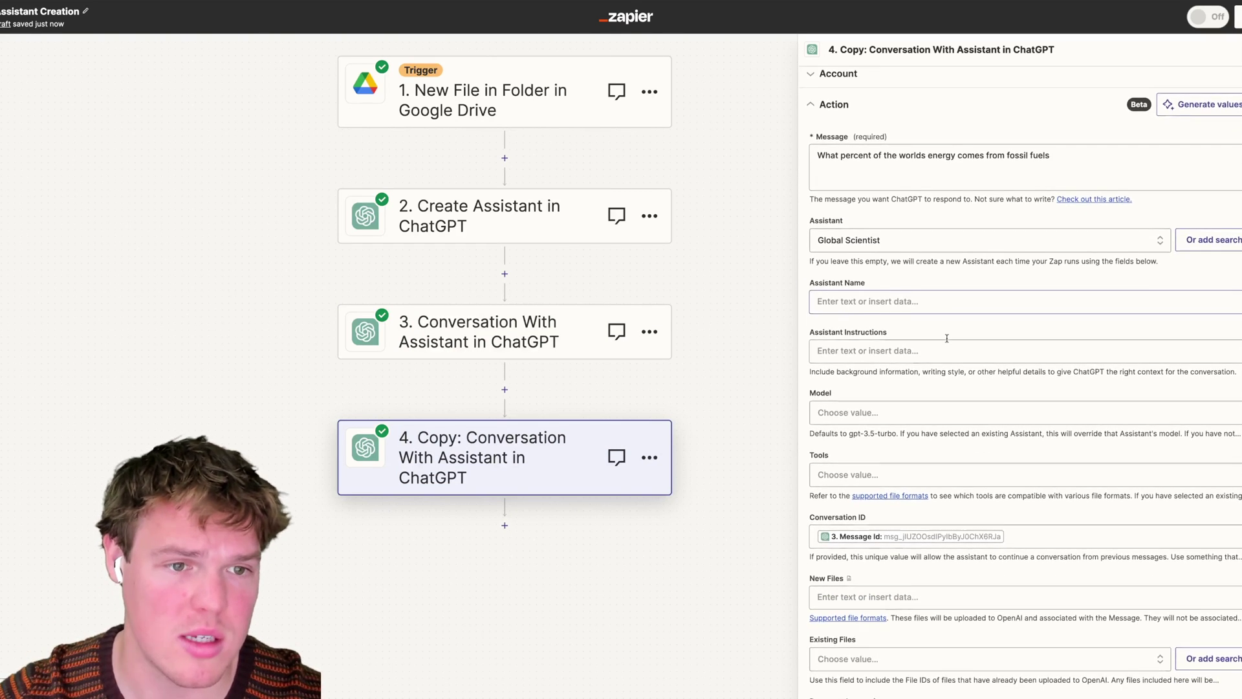
Step: Continue to the copied step's test section and review its existing conversation data and response
{"action": "left_click", "coordinate": [958, 654]}
{"action": "left_click", "coordinate": [871, 637]}
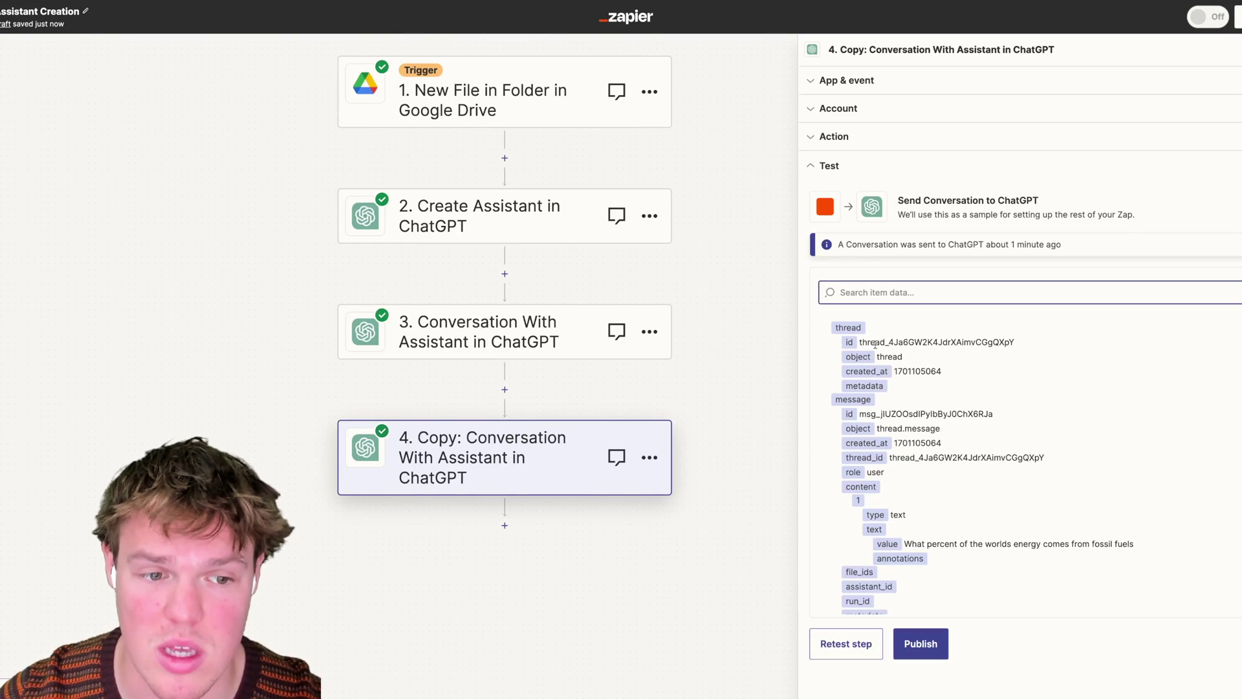
{"action": "scroll", "coordinate": [922, 431], "scroll_direction": "down", "scroll_amount": 10}
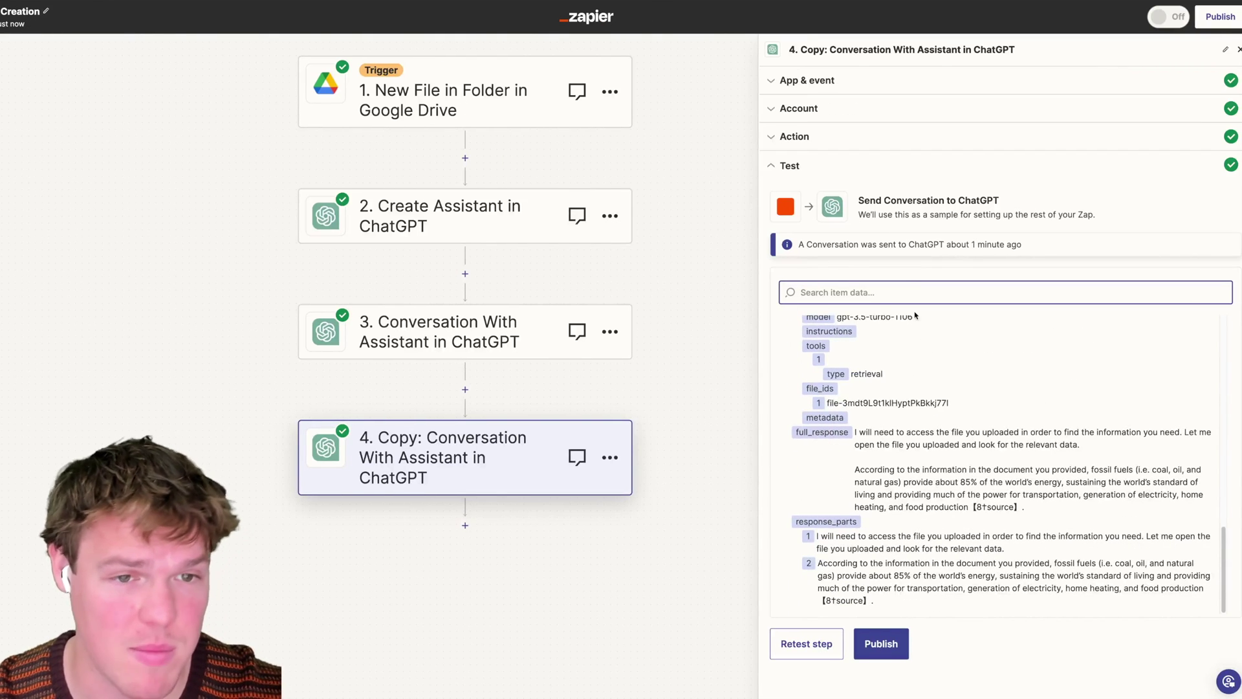
Step: Replace the copied step's message with "What did I just ask?"
{"action": "left_click", "coordinate": [823, 136]}
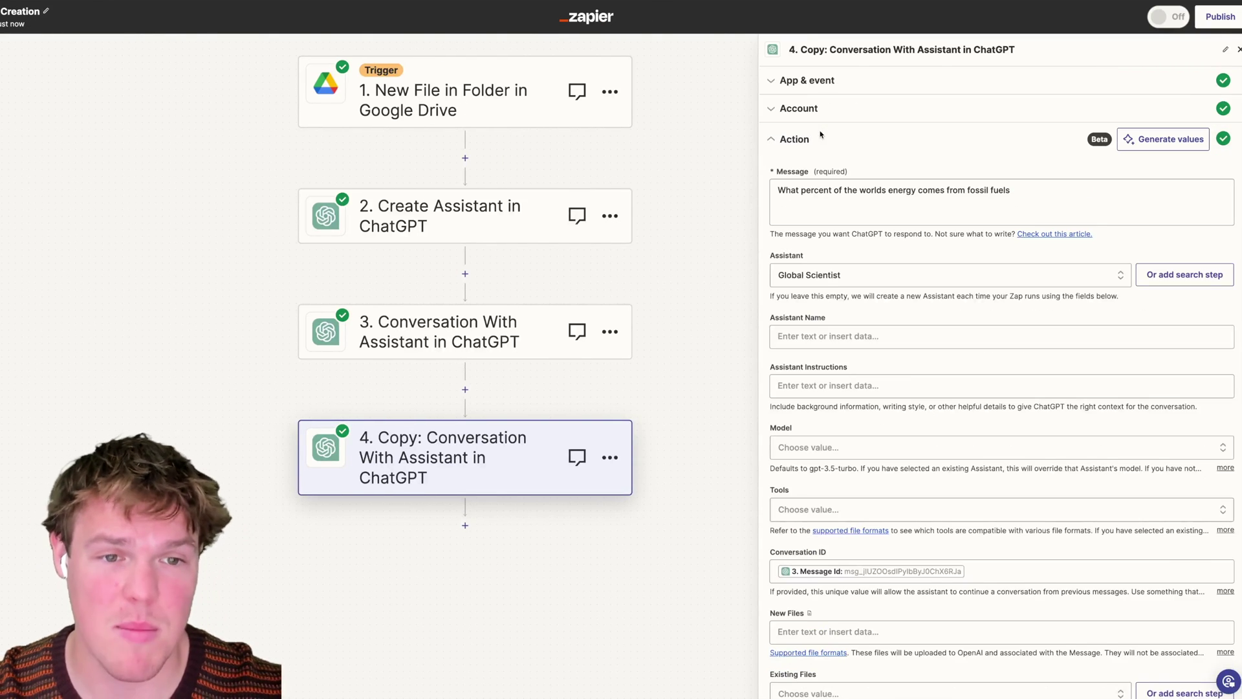
{"action": "triple_click", "coordinate": [871, 201]}
{"action": "type", "text": "What did"}
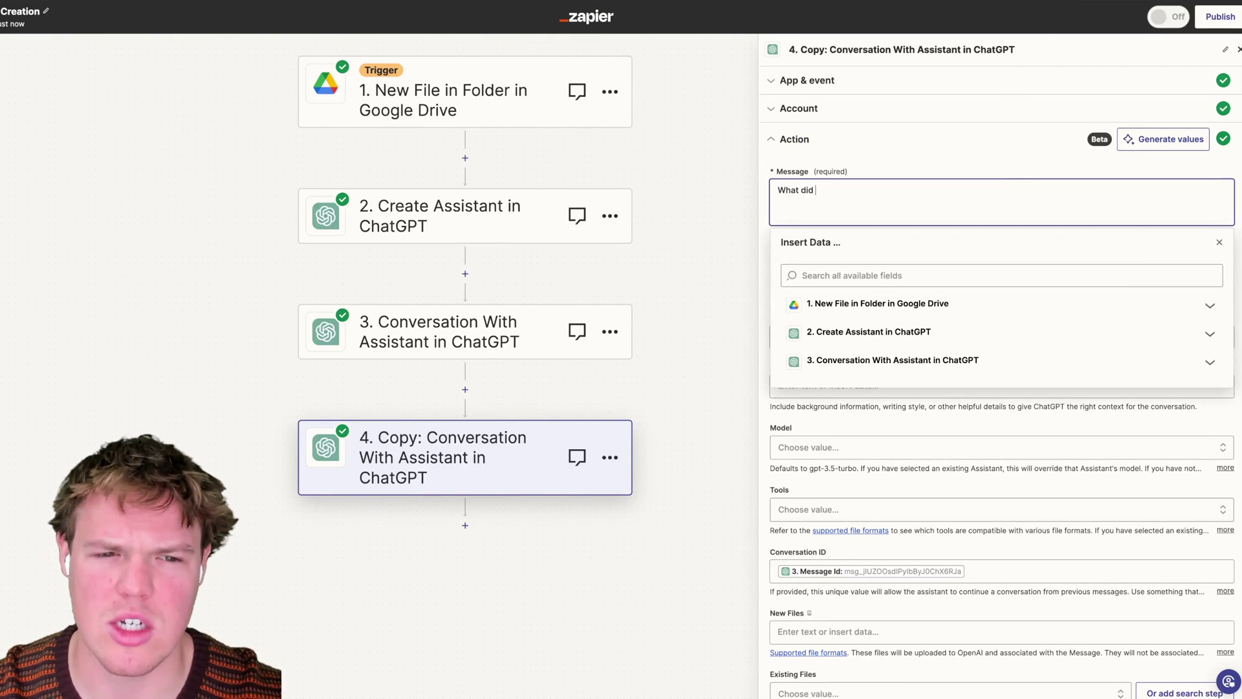
{"action": "type", "text": " I just ask?"}
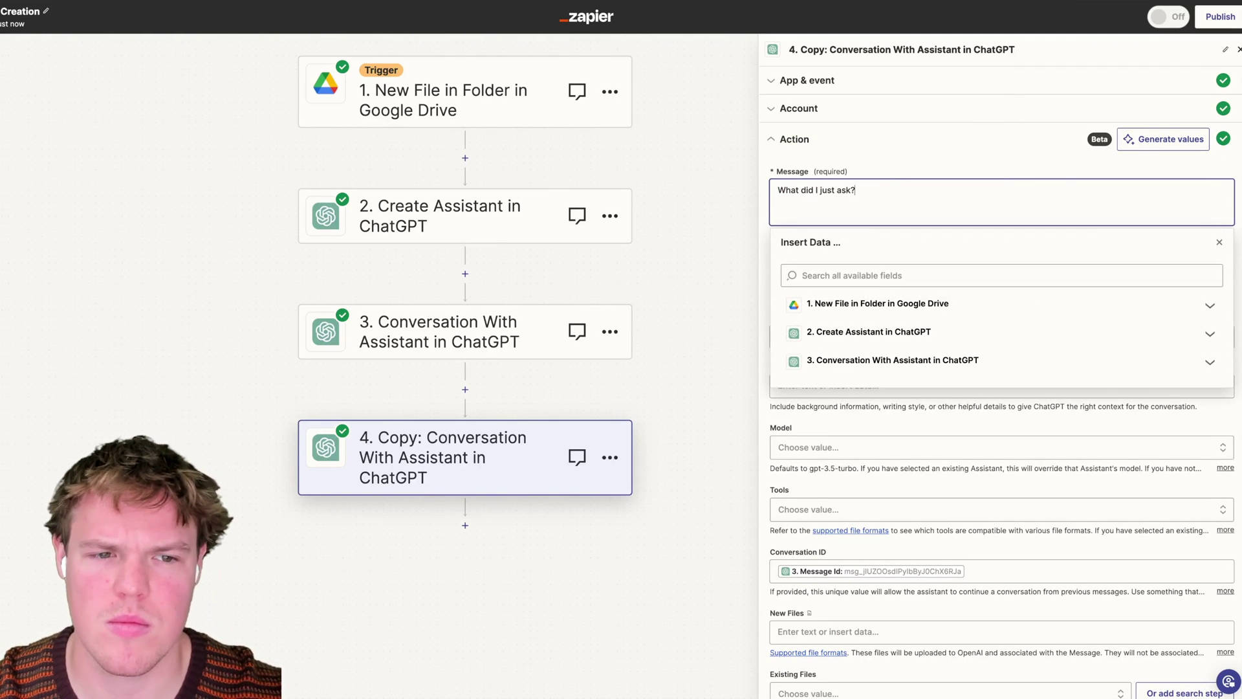
{"action": "left_click", "coordinate": [911, 169]}
Step: Test the copied step by sending the follow-up conversation to ChatGPT, and look through the returned data for the response
{"action": "scroll", "coordinate": [939, 301], "scroll_direction": "down", "scroll_amount": 1}
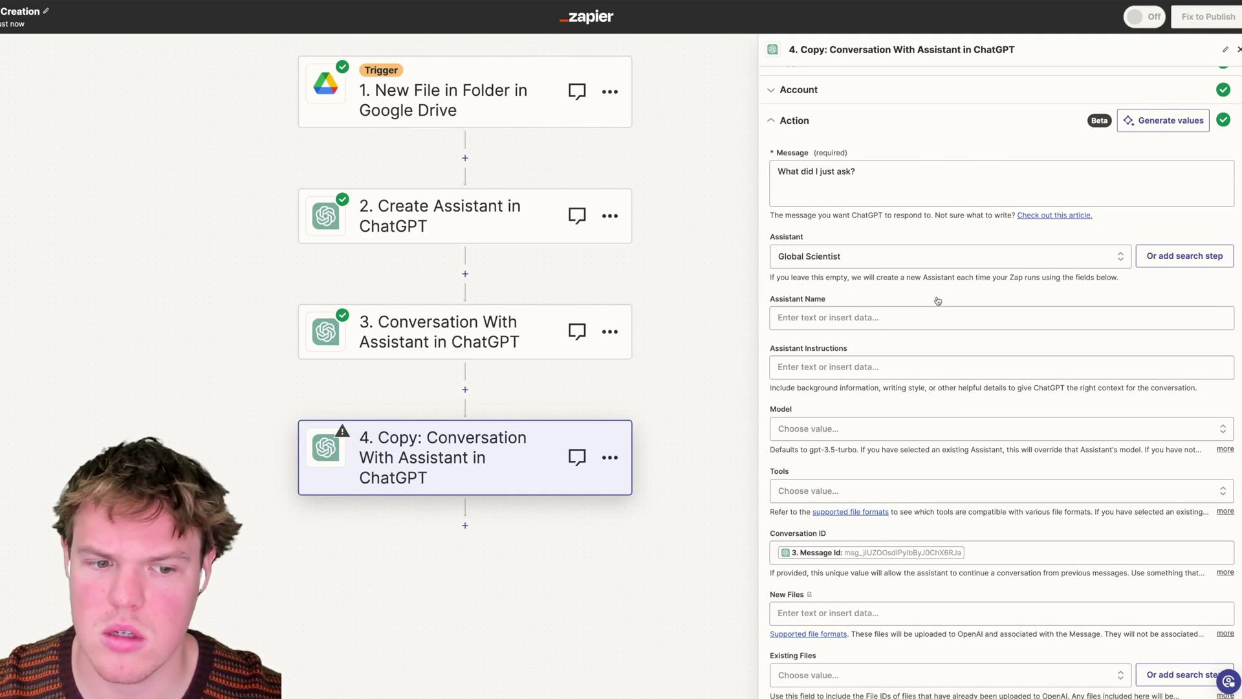
{"action": "scroll", "coordinate": [938, 301], "scroll_direction": "down", "scroll_amount": 5}
{"action": "left_click", "coordinate": [895, 649]}
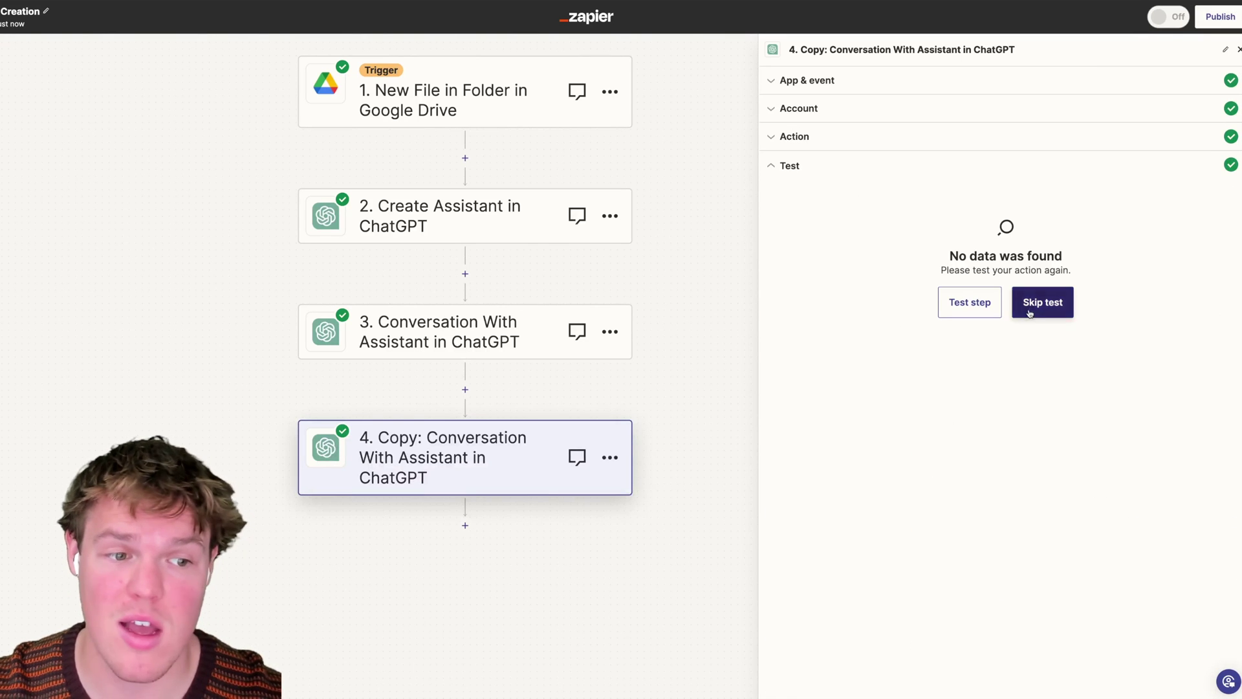
{"action": "left_click", "coordinate": [981, 310]}
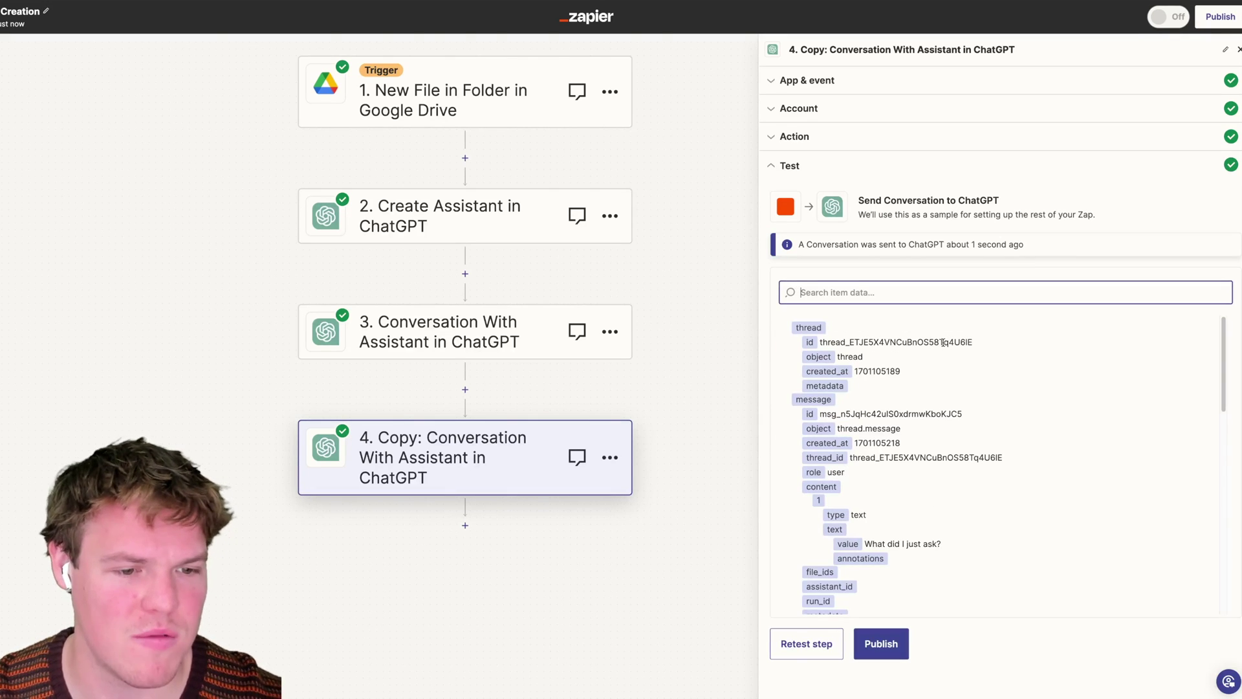
{"action": "scroll", "coordinate": [1012, 414], "scroll_direction": "down", "scroll_amount": 10}
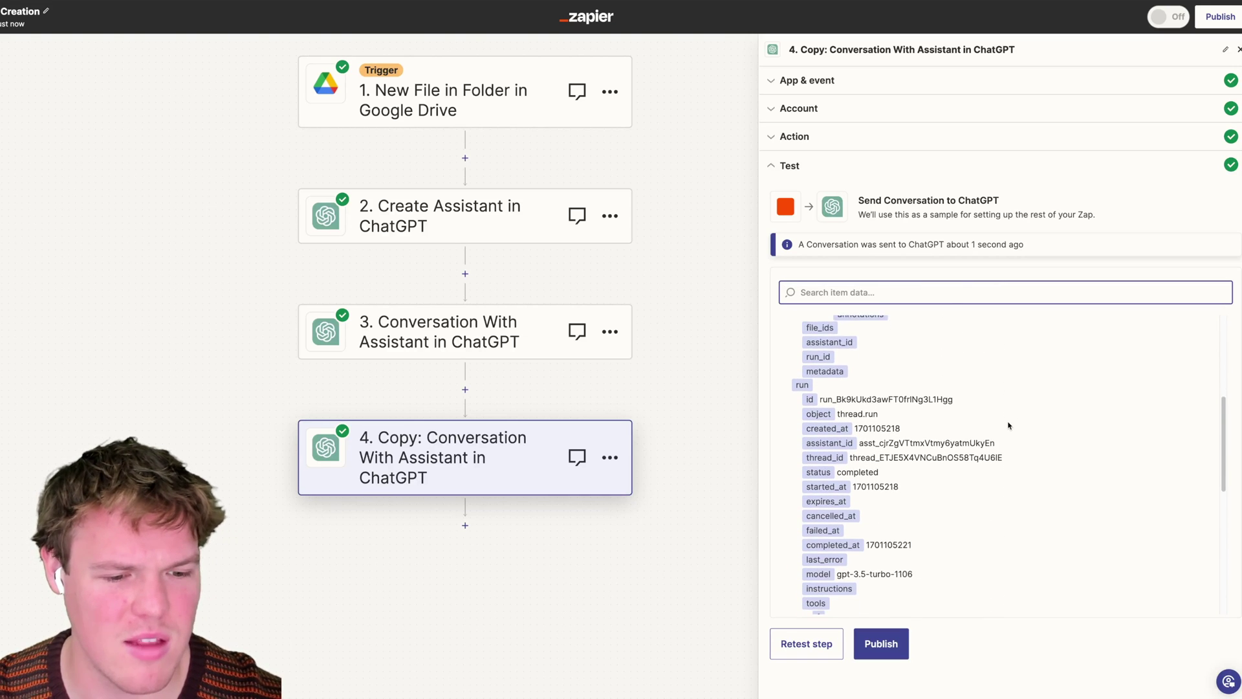
{"action": "scroll", "coordinate": [1008, 425], "scroll_direction": "down", "scroll_amount": 10}
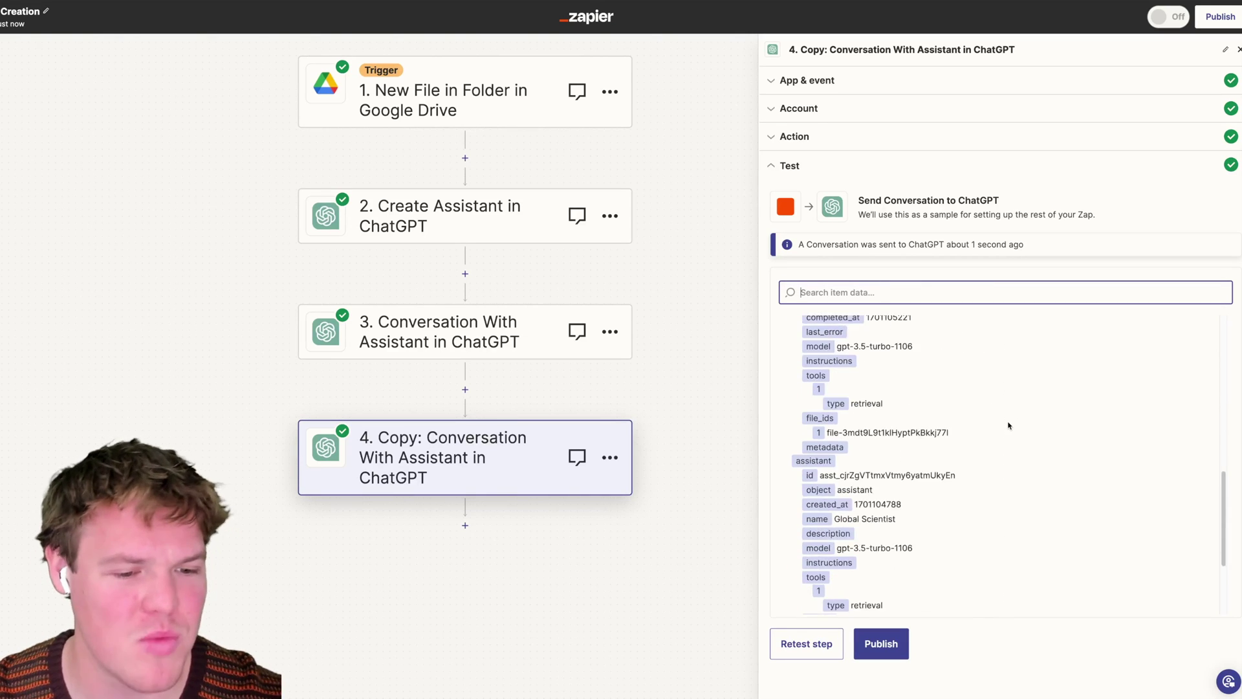